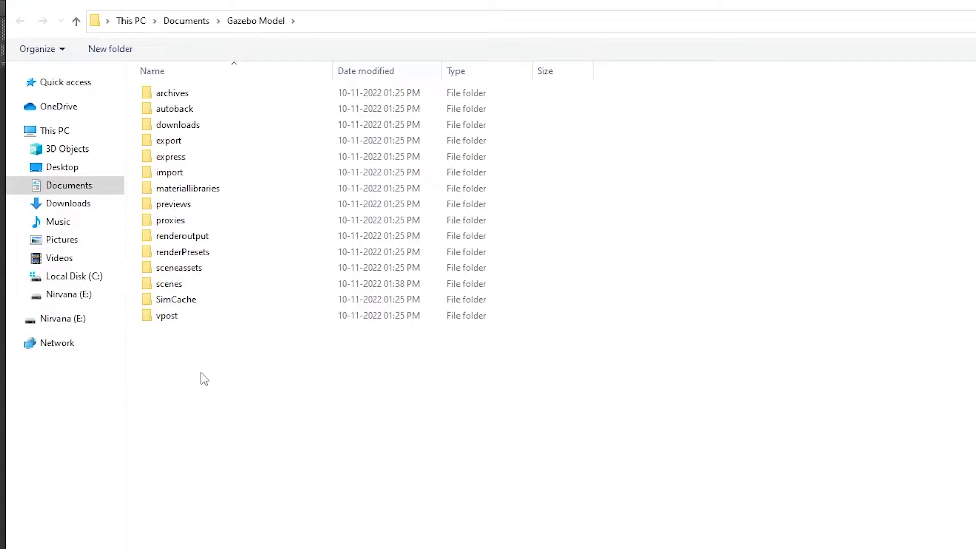
Step: Create a folder named Gazebo Model on the Desktop and choose it as the project folder
left_click(59, 172)
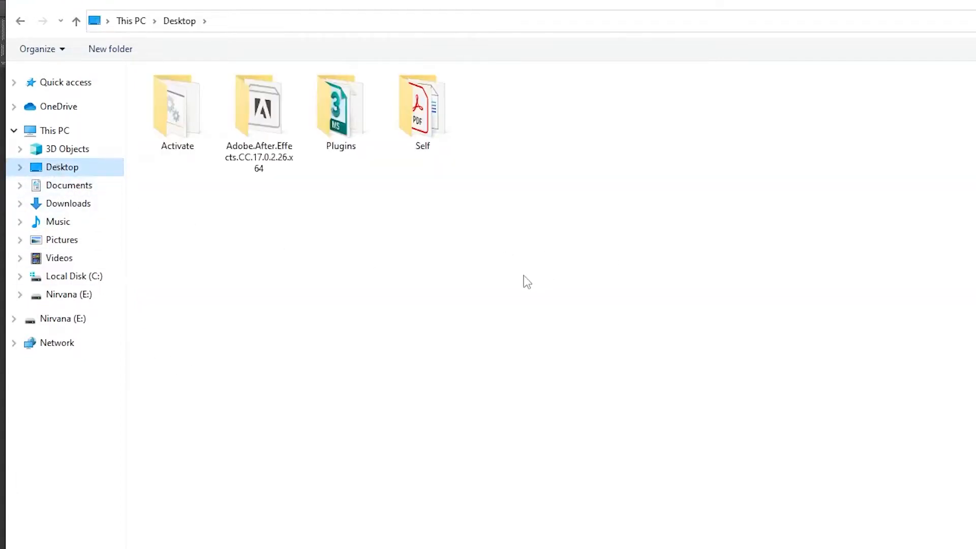
right_click(550, 254)
mouse_move(574, 418)
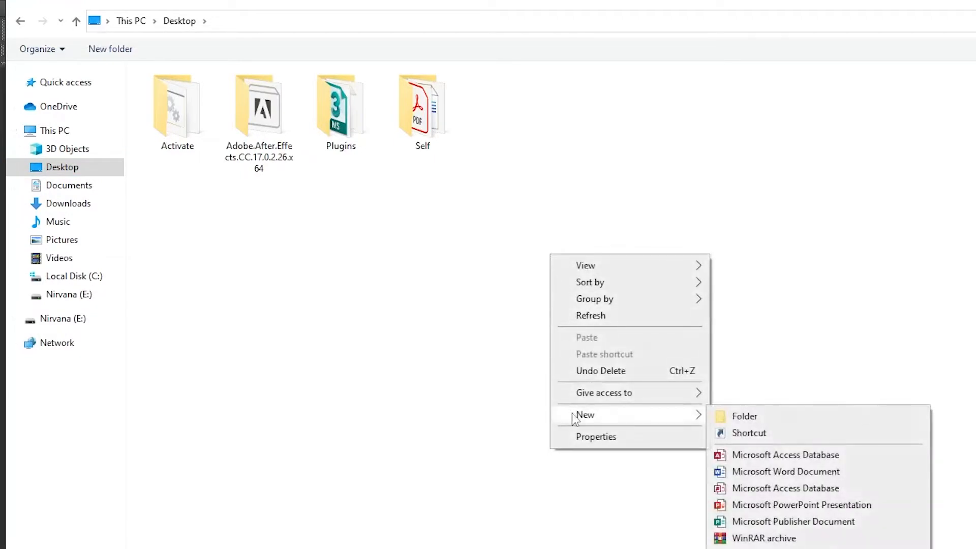
left_click(745, 417)
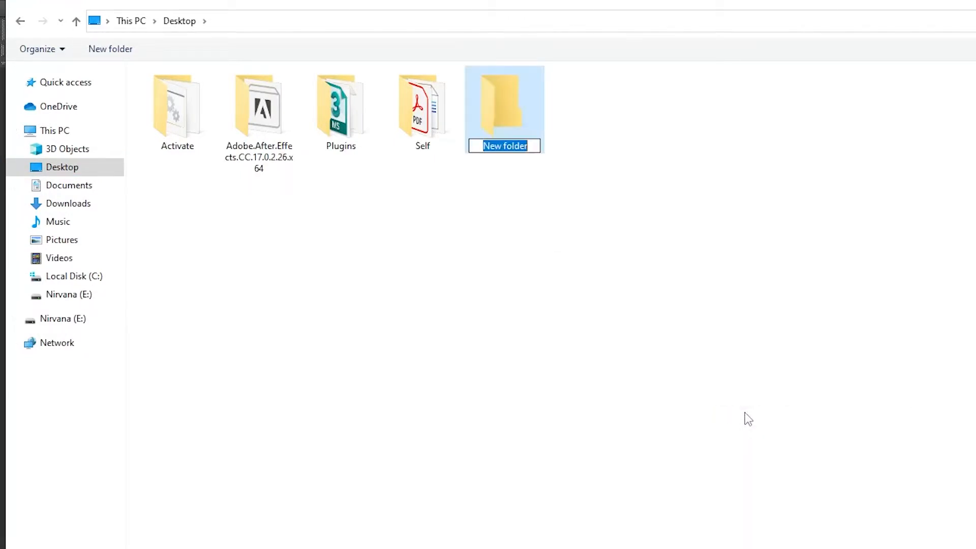
type("Gaz")
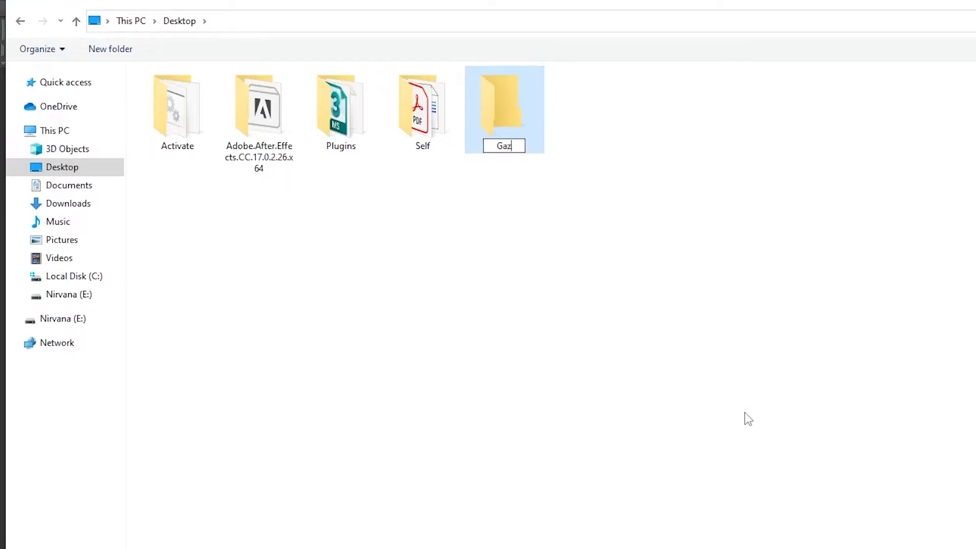
type("ebo Model")
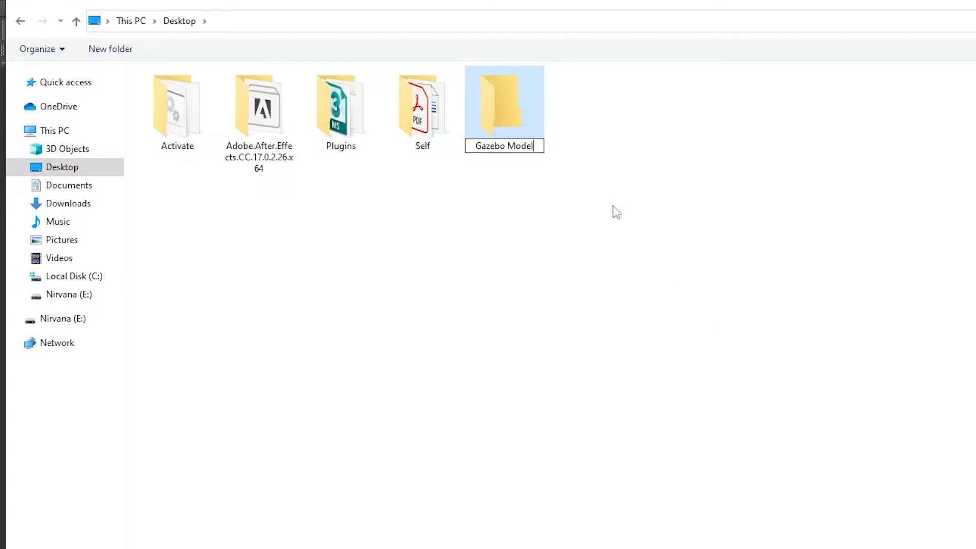
left_click(524, 105)
left_click(524, 105)
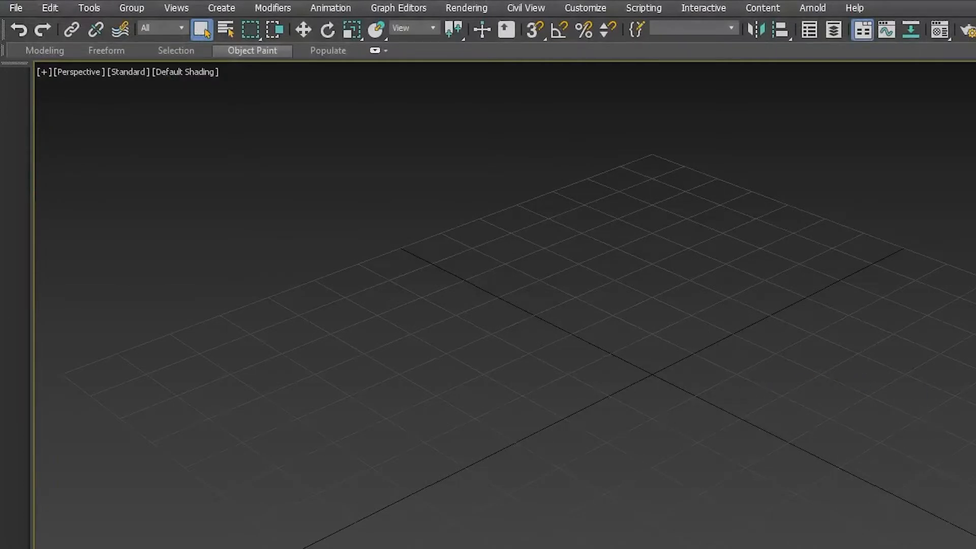
Step: Switch to File Explorer and look inside the scenes folder of the Gazebo Model project on the Desktop
key("super+e")
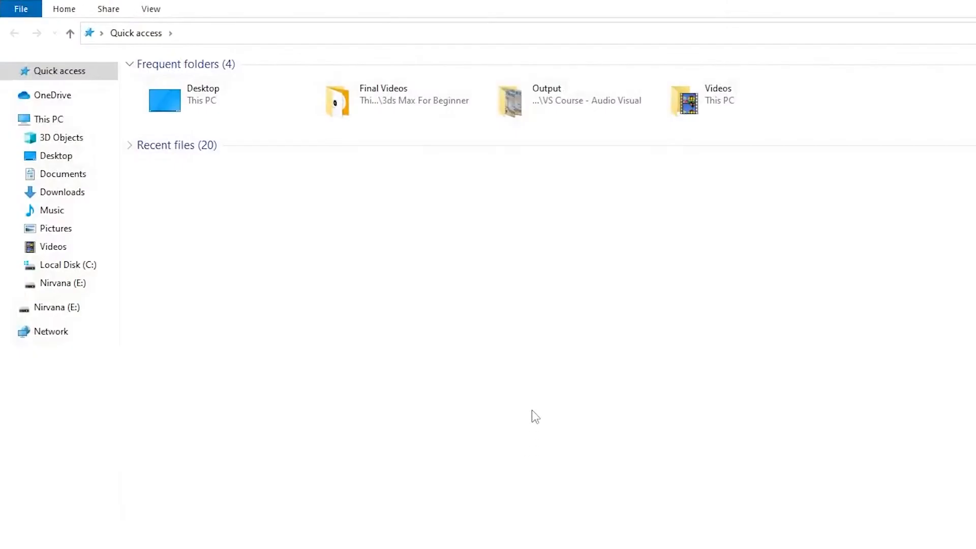
left_click(57, 155)
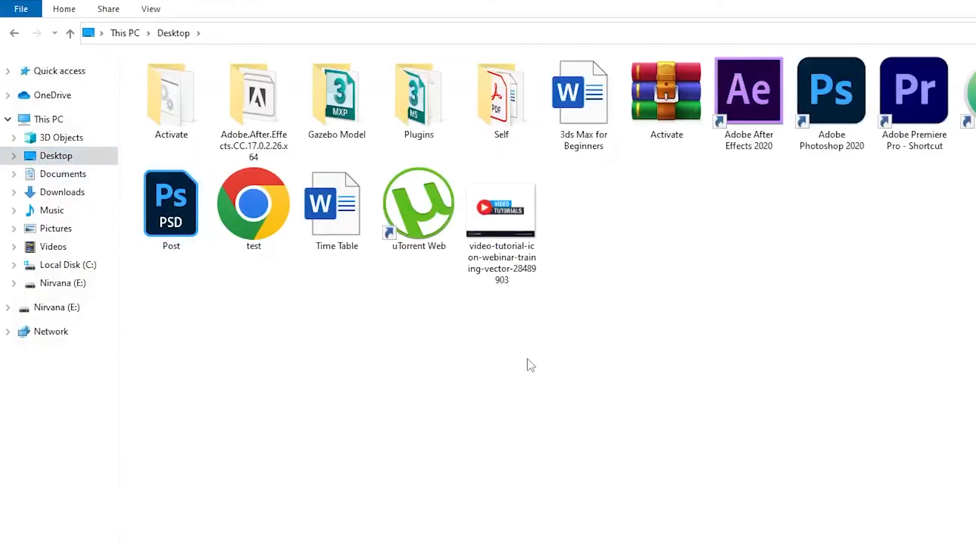
left_click(327, 109)
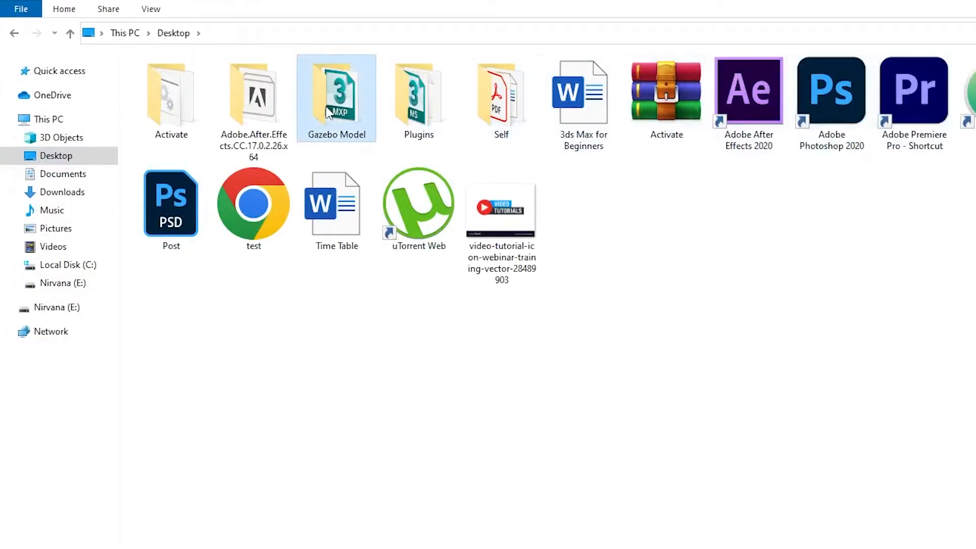
double_click(328, 109)
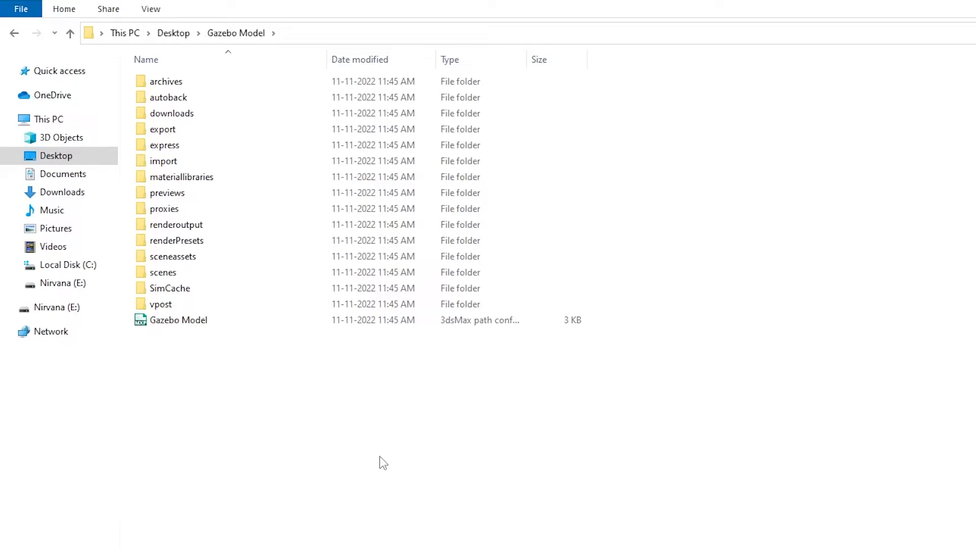
left_click(161, 274)
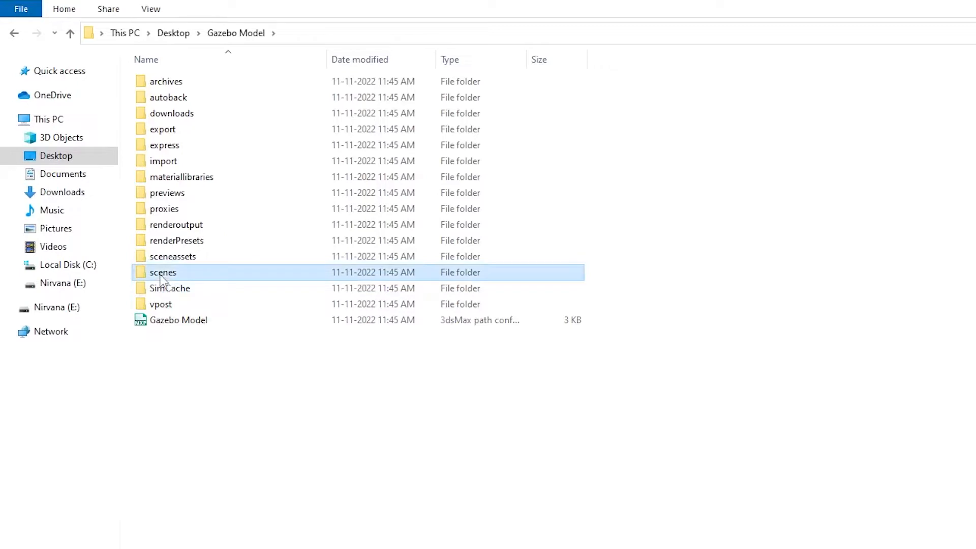
double_click(162, 274)
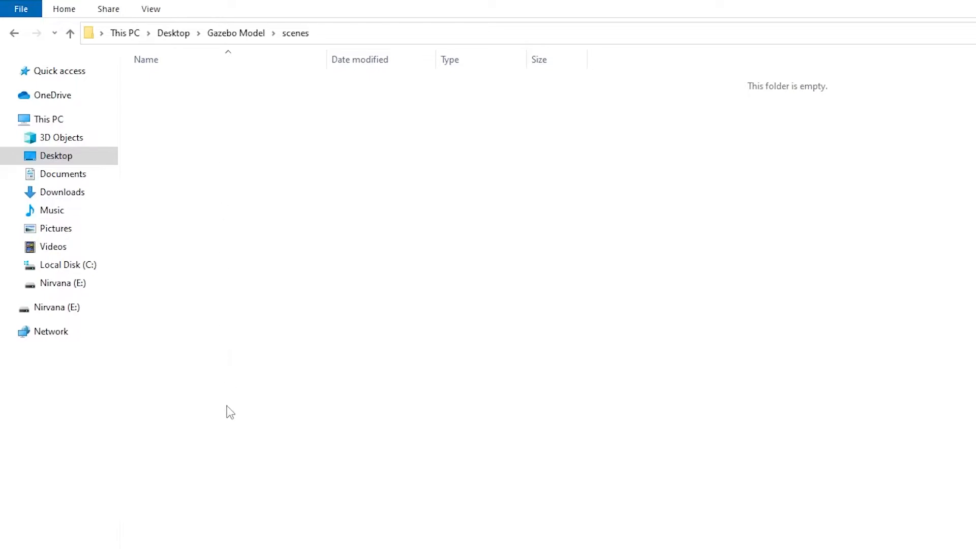
Step: Return to the Gazebo Model folder and examine its autoback, export and import subfolders
left_click(14, 33)
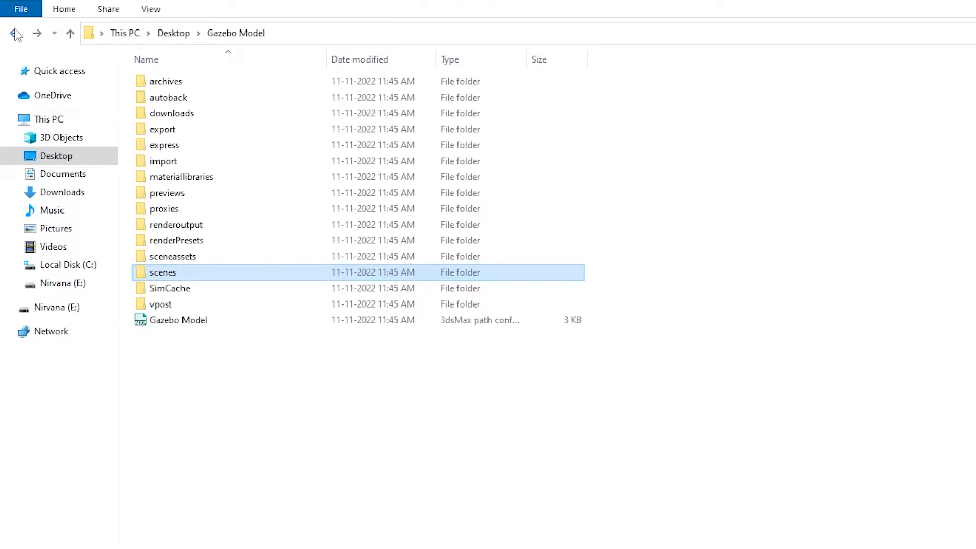
left_click(182, 98)
left_click(172, 131)
left_click(172, 162)
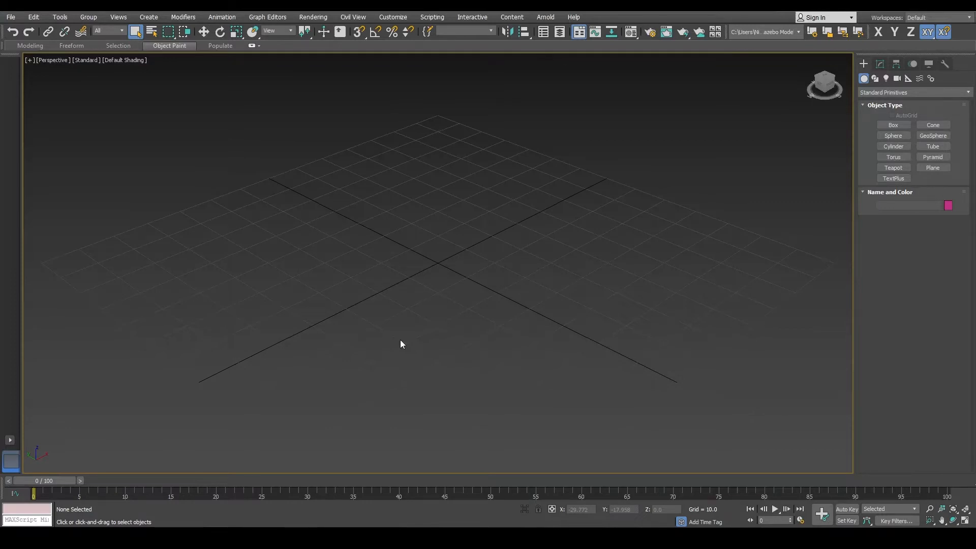
Step: Switch to 3ds Max and review the Units Setup, accepting Generic Units as the display unit scale
left_click(401, 18)
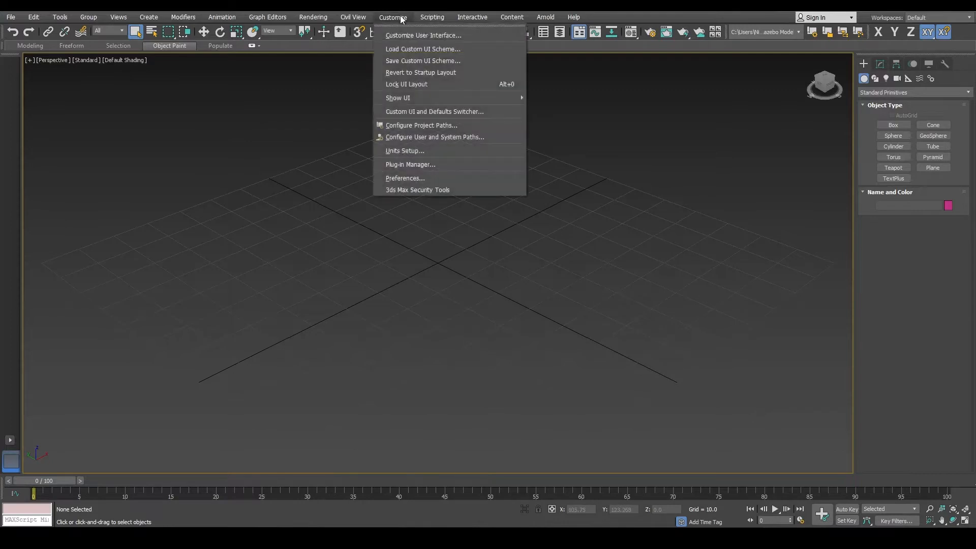
left_click(407, 152)
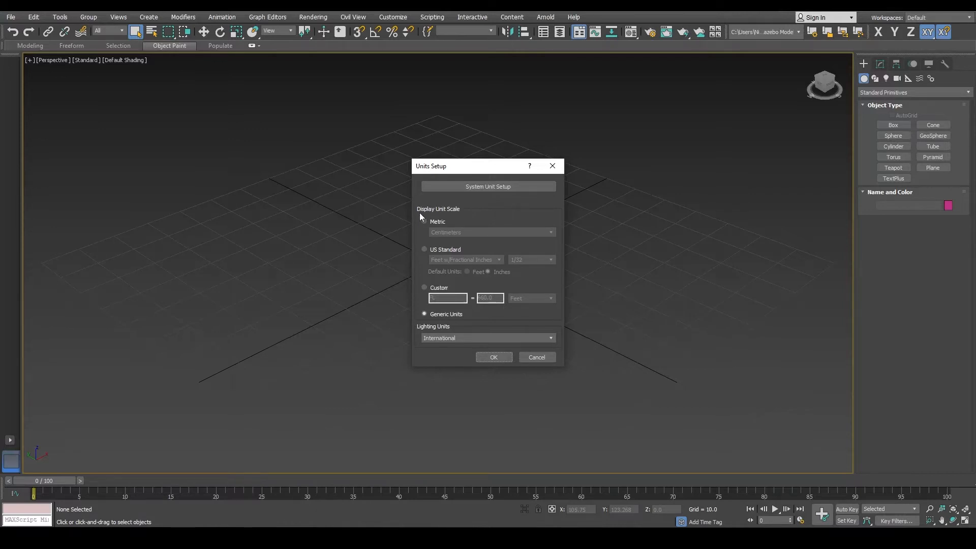
left_click(494, 357)
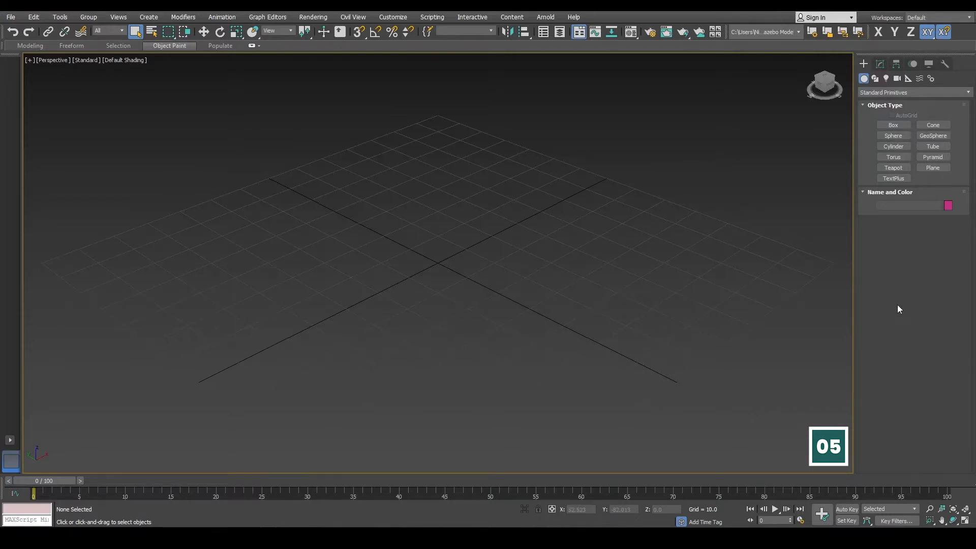
Step: Create a cylinder at the origin with a radius of 25 and a height of 1 using keyboard entry
left_click(888, 147)
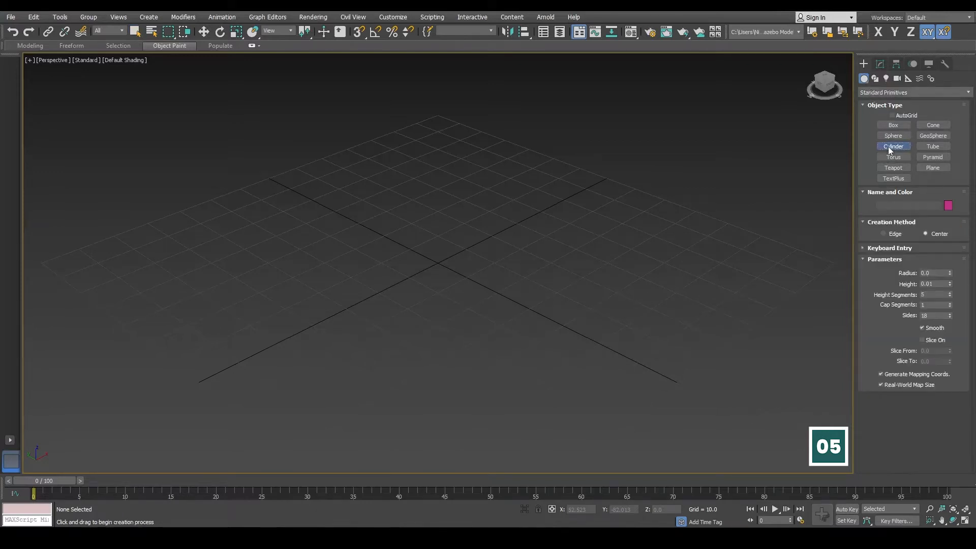
left_click(883, 248)
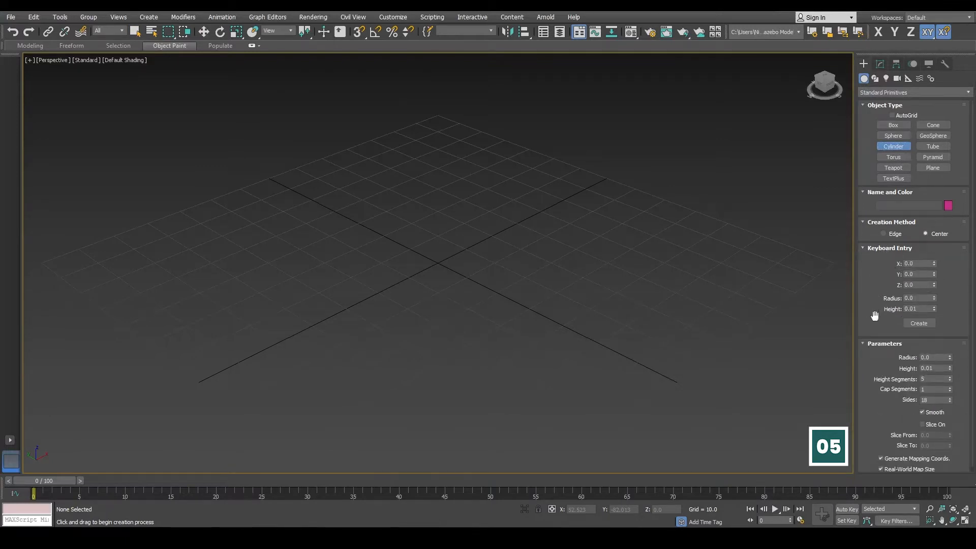
left_click(920, 298)
type("25")
left_click(926, 309)
type("1")
key("Return")
left_click(919, 323)
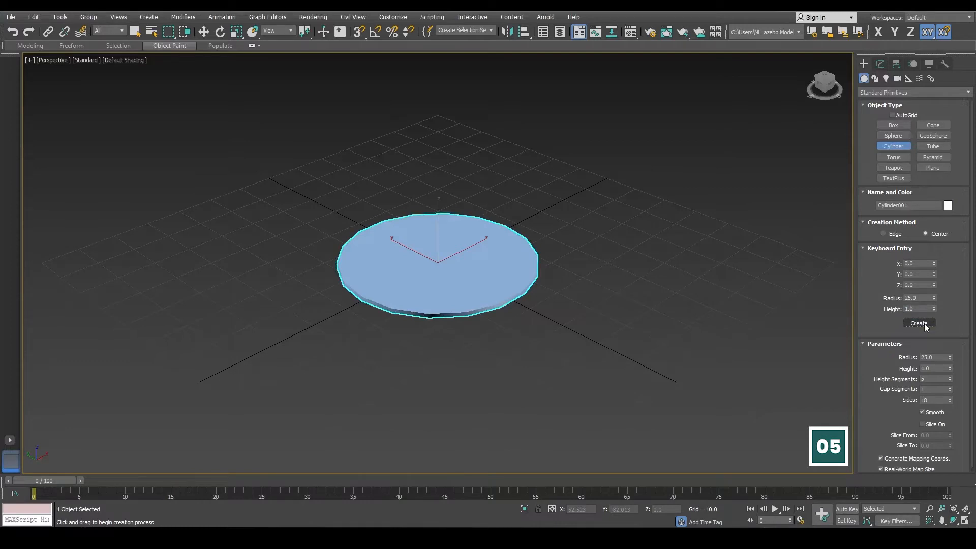
right_click(562, 293)
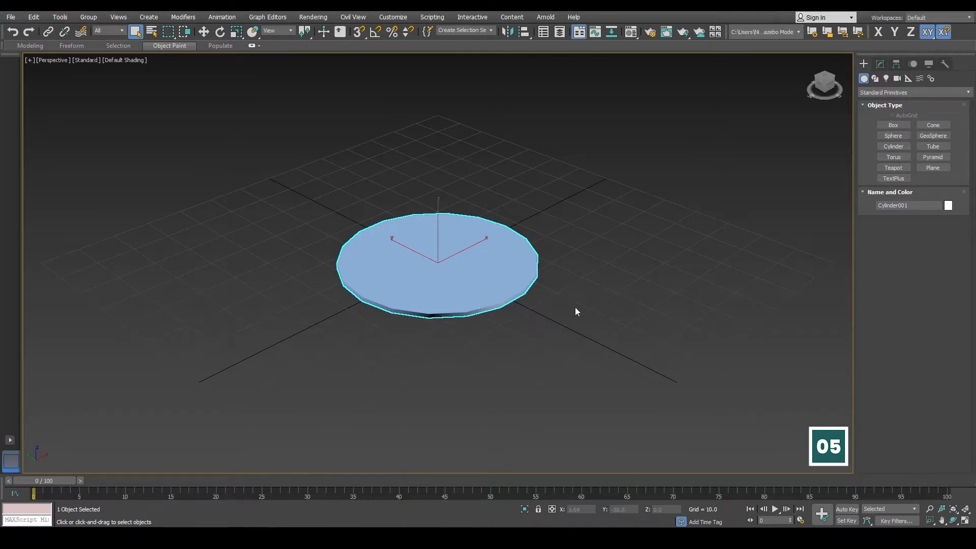
Step: Display edged faces in the Perspective viewport and select the cylinder in a close-up view of its side
left_click(126, 61)
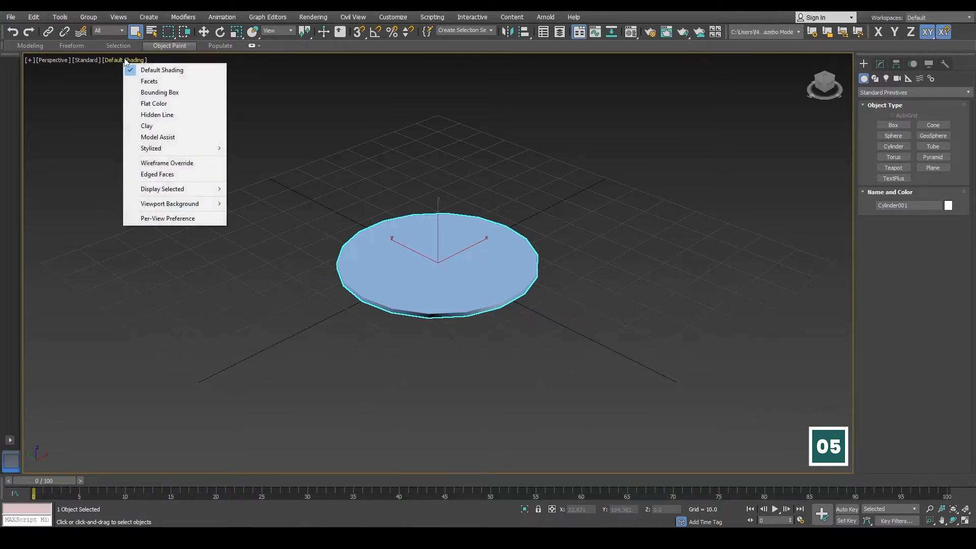
left_click(148, 175)
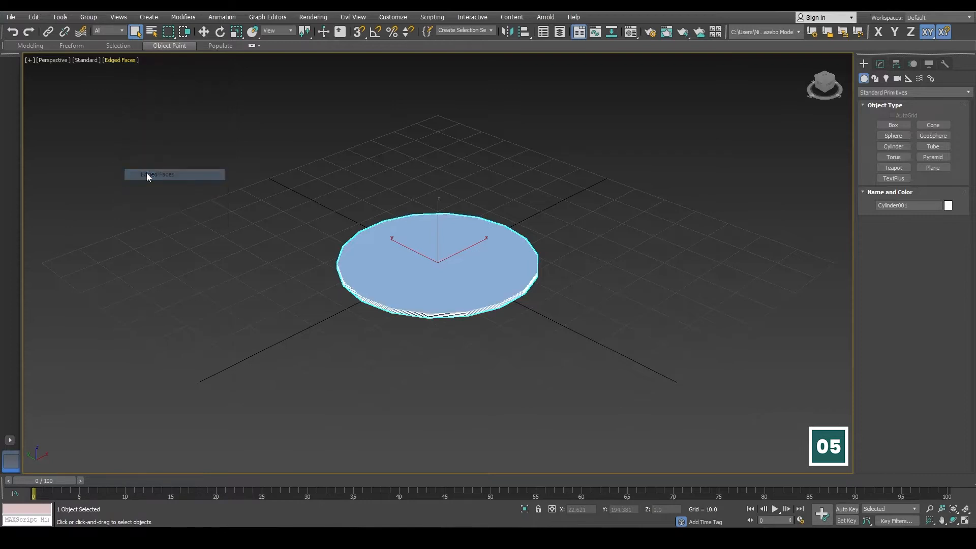
left_click(501, 339)
scroll(488, 326, "up", 5)
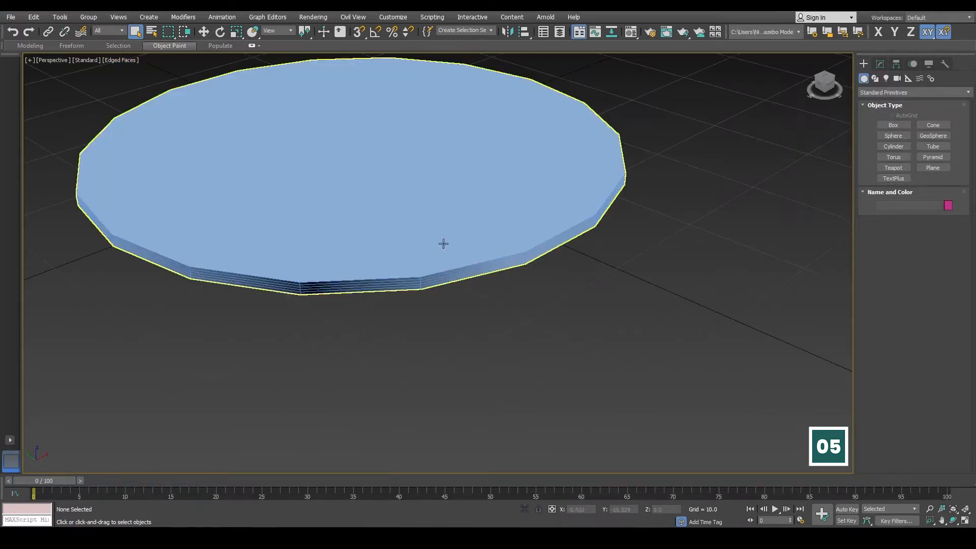
left_click(437, 214)
middle_click_drag(437, 215, 475, 230)
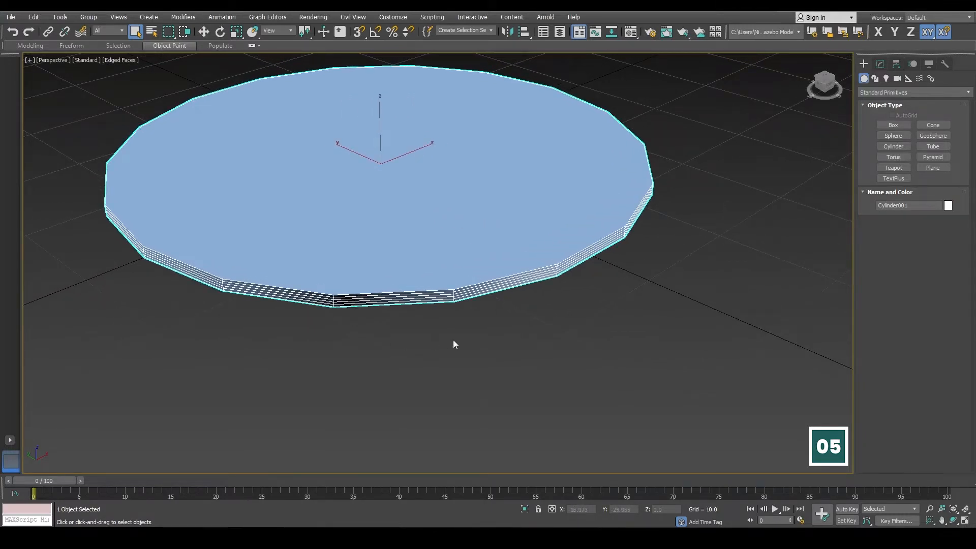
middle_click_drag(455, 342, 466, 356)
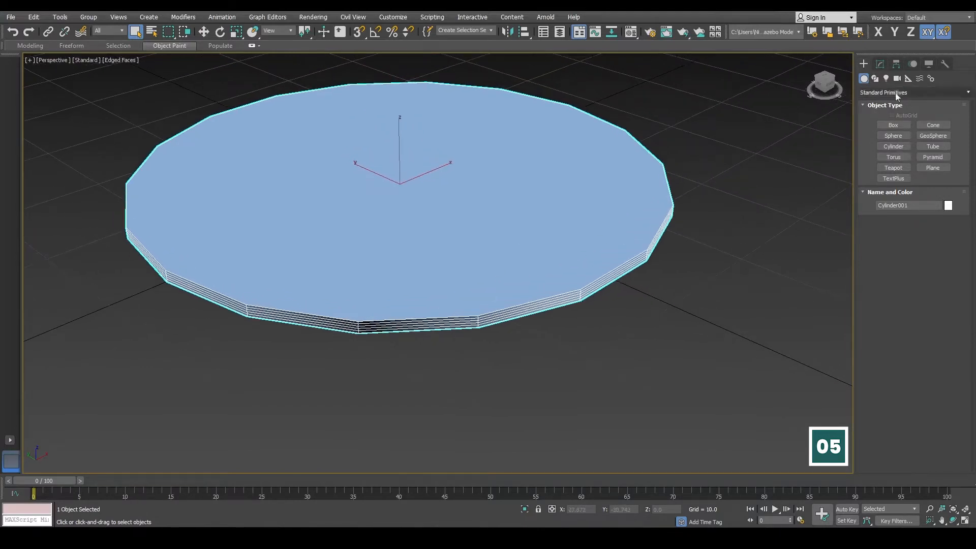
Step: Set the cylinder's height segments to 1
left_click(881, 63)
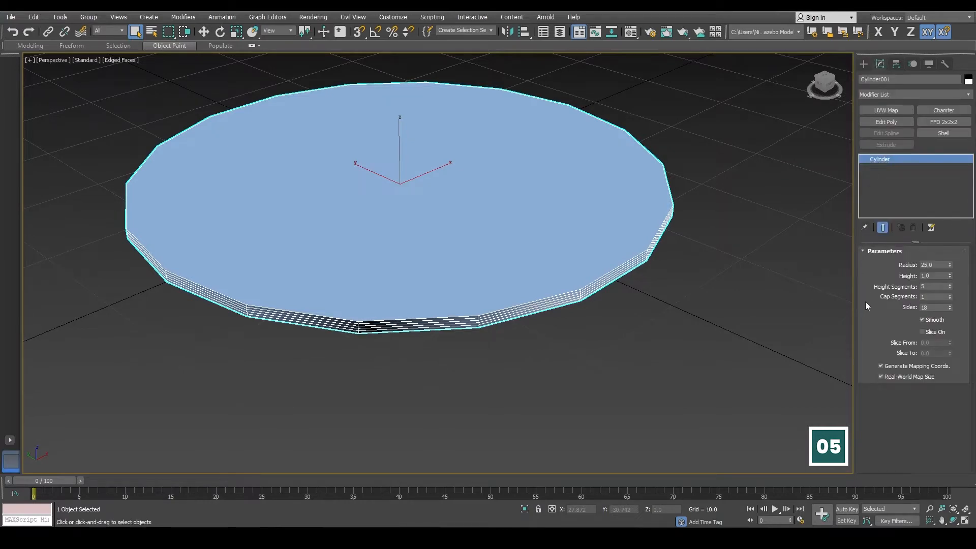
double_click(935, 286)
type("1")
key("Return")
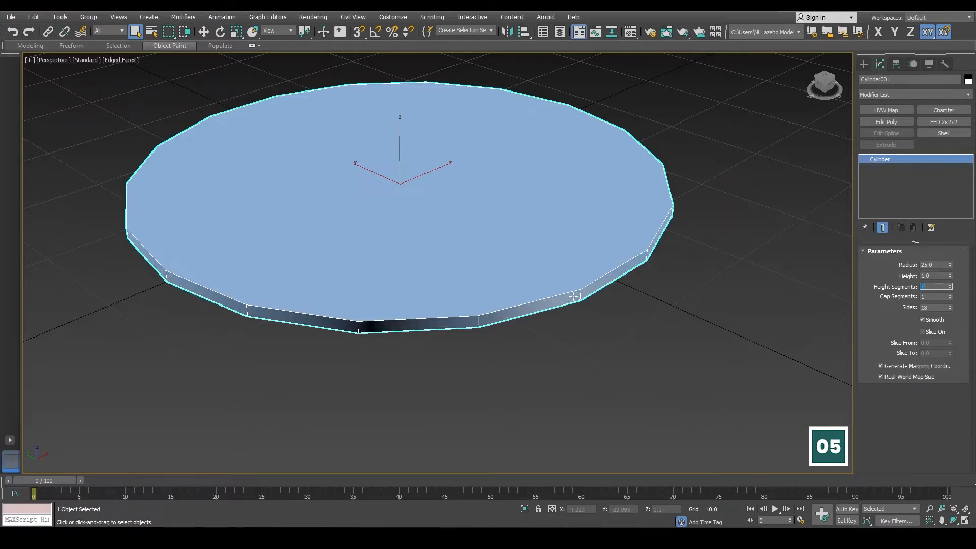
Step: Set the cylinder's sides to 8 and turn off Smooth
left_click(939, 308)
type("8")
key("Return")
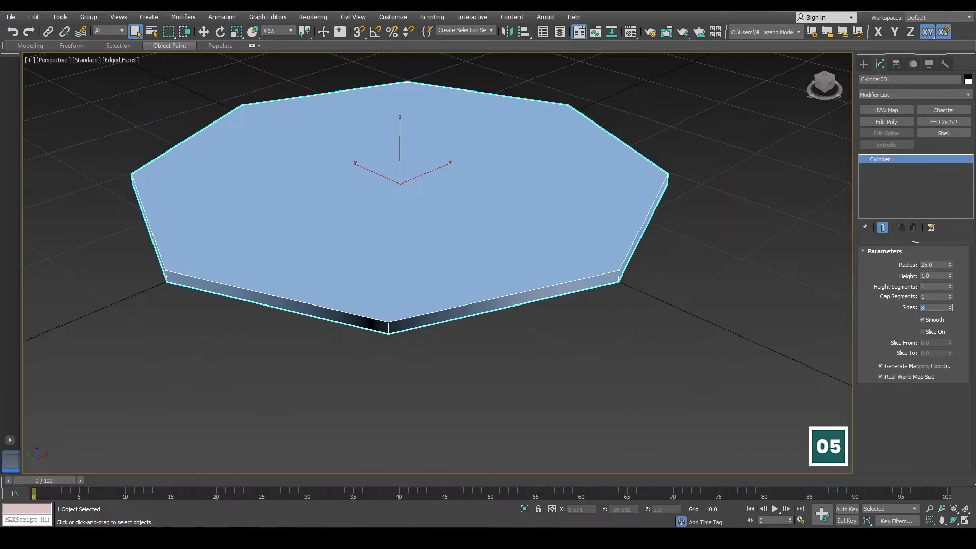
left_click(923, 319)
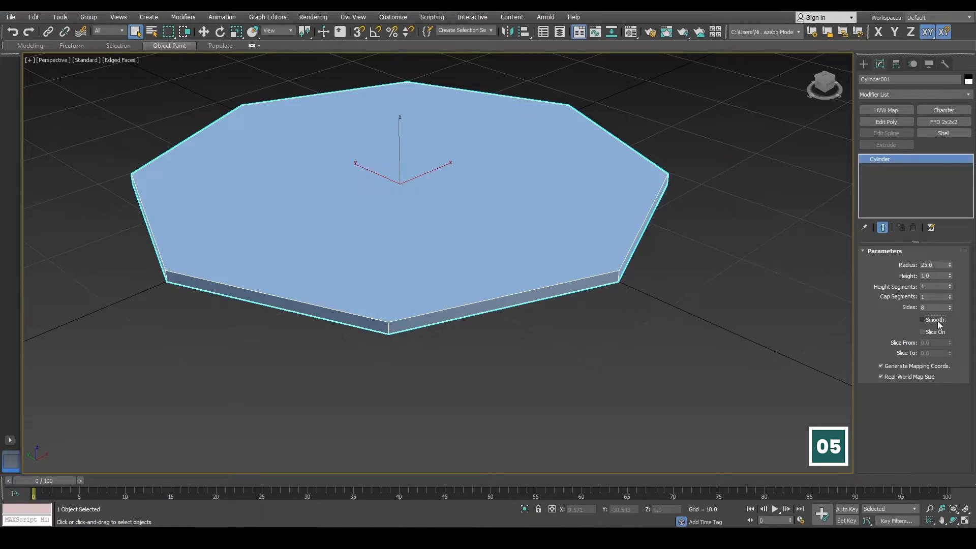
Step: Activate the Move tool and reselect the octagonal cylinder
left_click(203, 31)
scroll(502, 173, "down", 5)
scroll(502, 173, "up", 3)
middle_click_drag(503, 175, 517, 240)
left_click(660, 175)
left_click(534, 246)
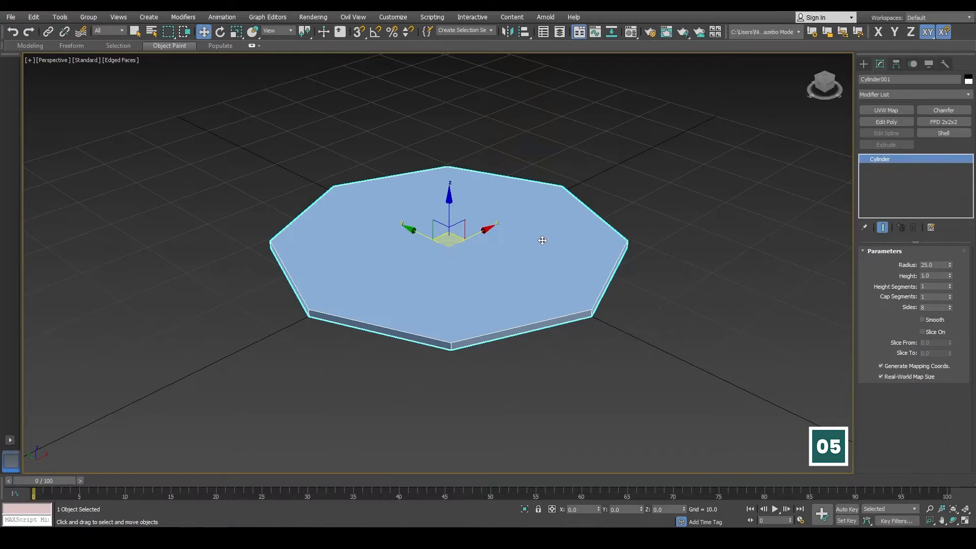
Step: Rename the octagonal cylinder as Step_001
left_click(862, 64)
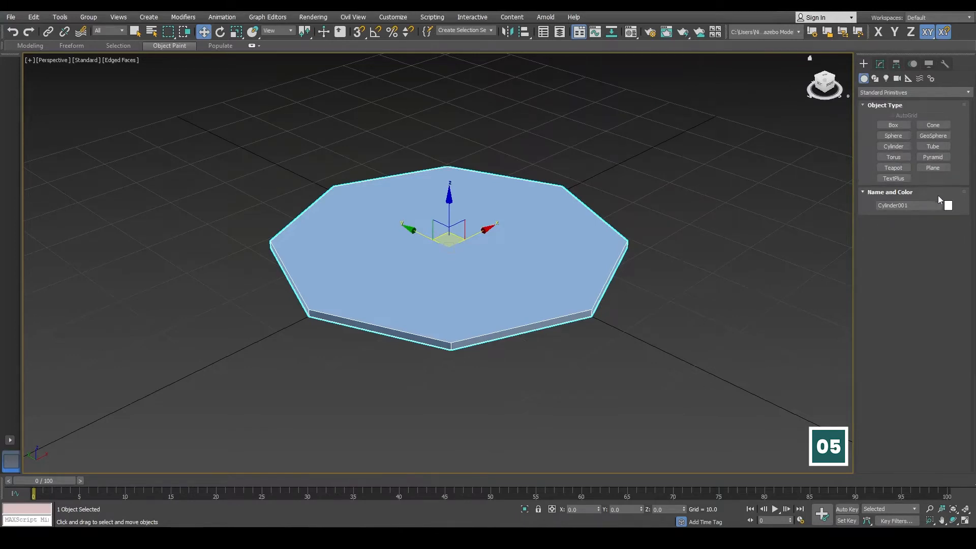
left_click(648, 257)
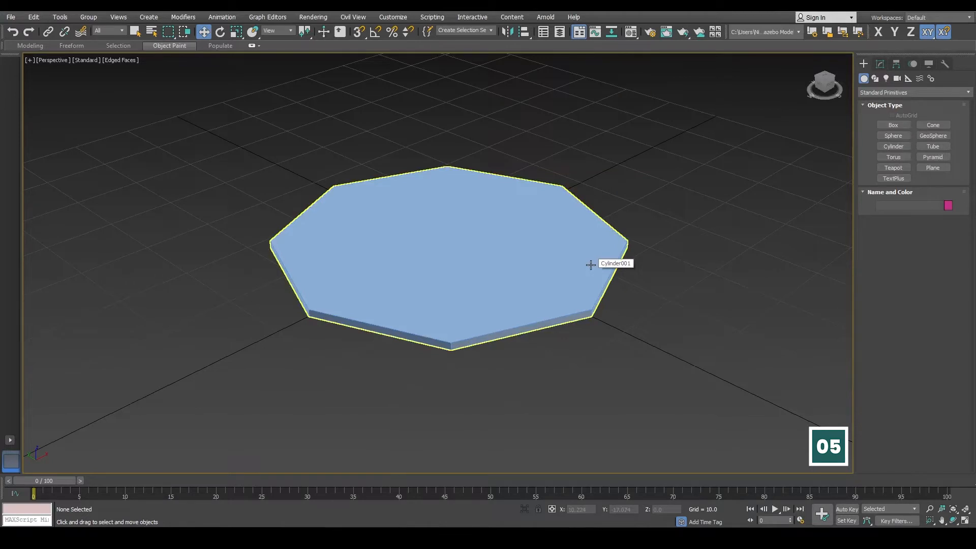
left_click(591, 265)
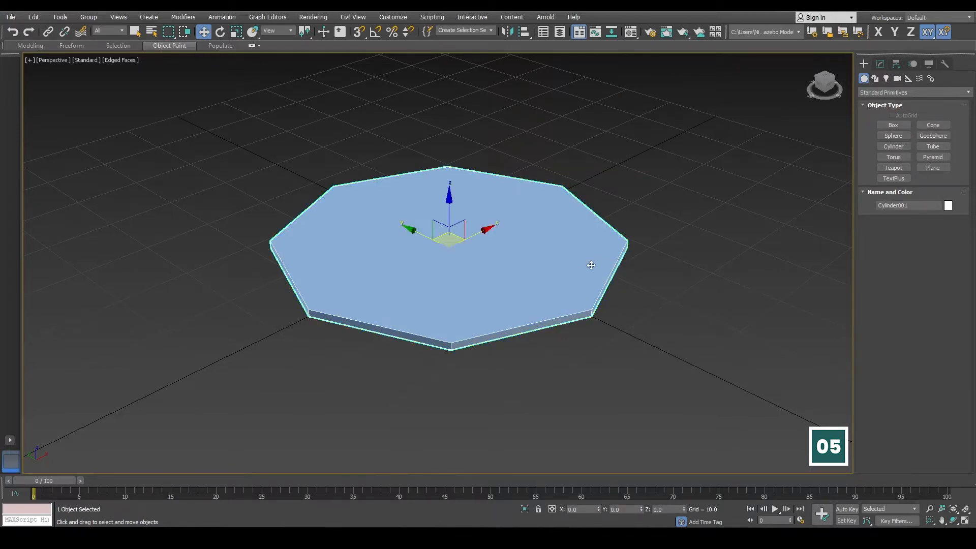
left_click(917, 206)
type("Step_001")
key("Return")
Step: Change the object color of Step_001 to the grey swatch of the 3ds Max palette
left_click(948, 205)
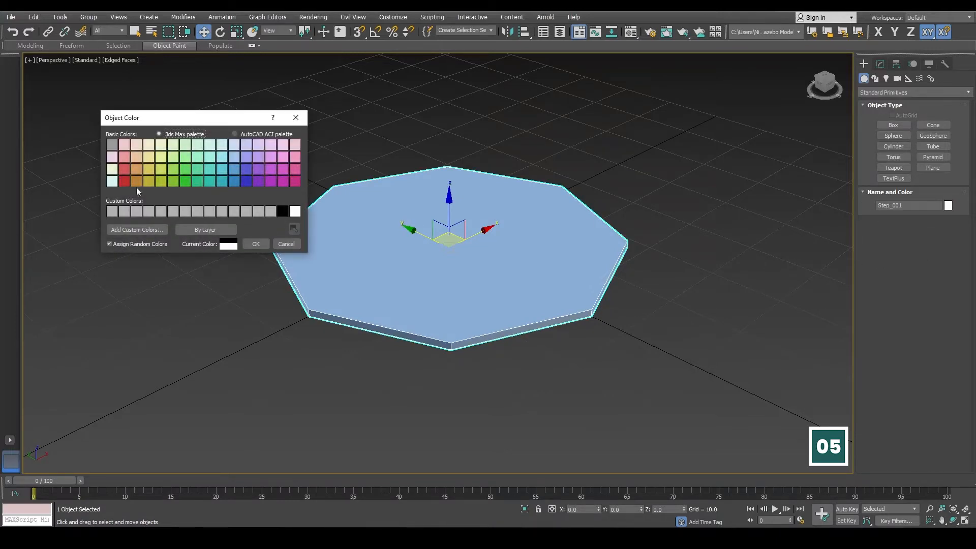
left_click(113, 145)
left_click(252, 244)
left_click(549, 127)
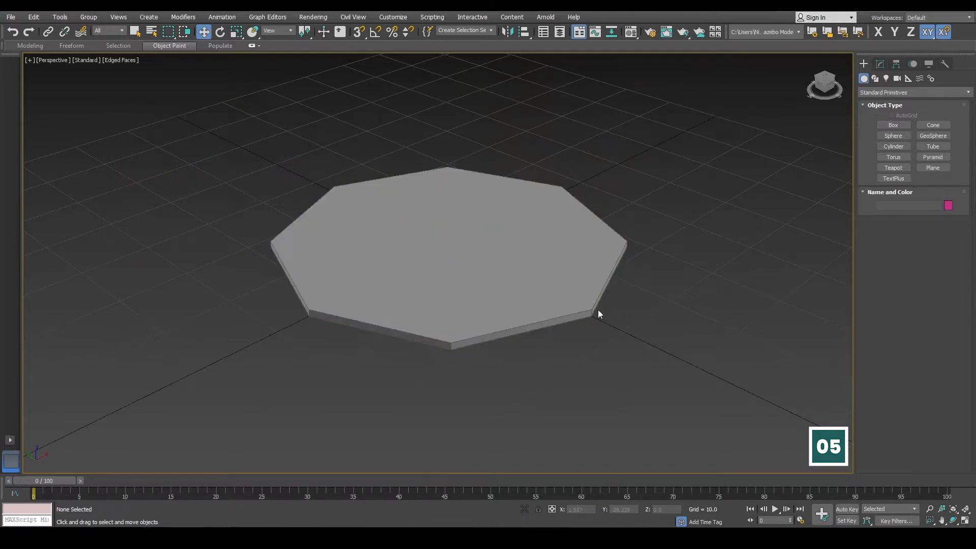
left_click(573, 281)
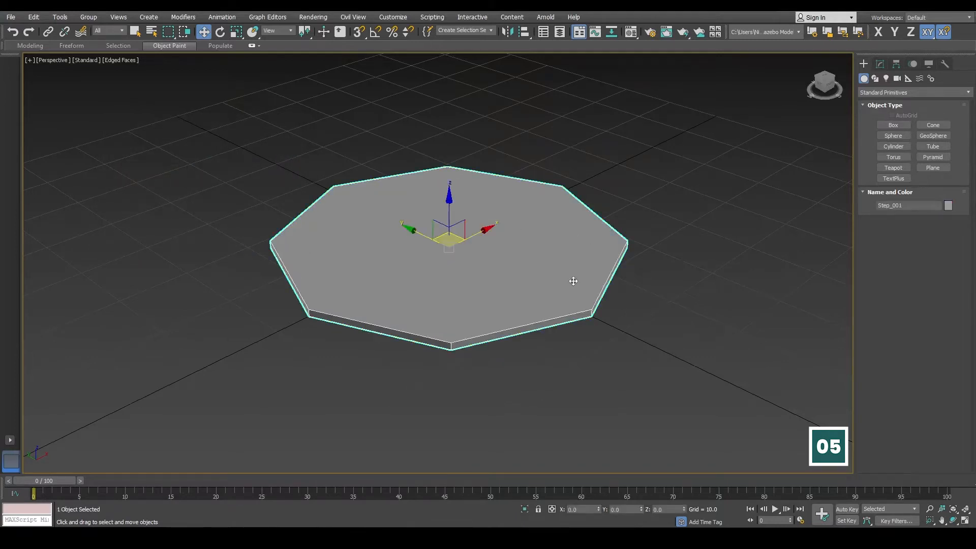
left_click(737, 224)
left_click(519, 265)
Step: Create a second cylinder at the origin with radius 24 and height 1 using keyboard entry values
left_click(891, 146)
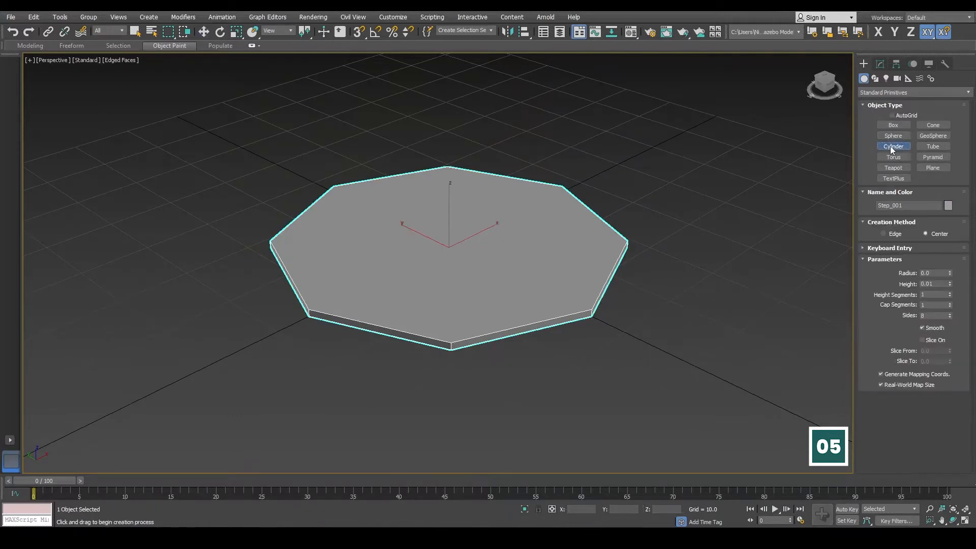
left_click(884, 248)
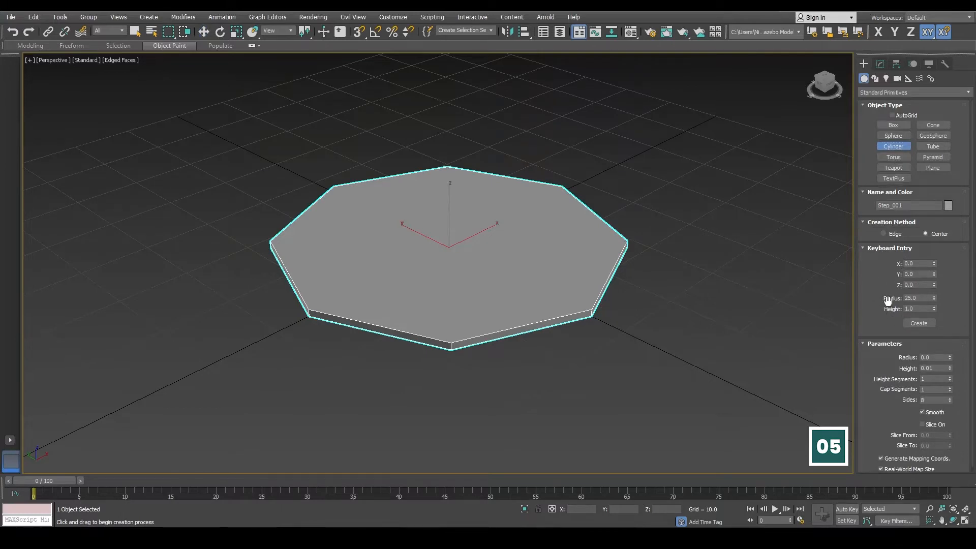
left_click(921, 297)
type("24")
key("Return")
left_click(920, 325)
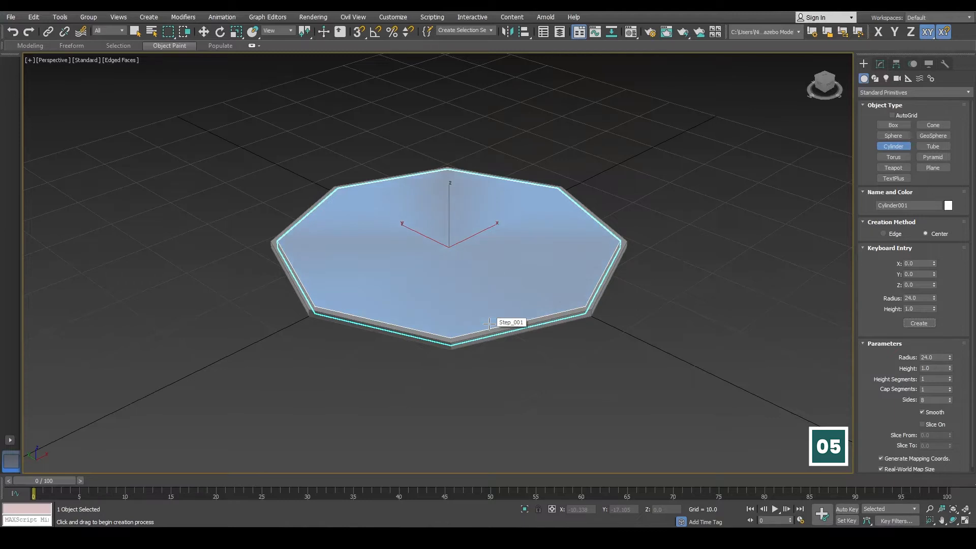
right_click(559, 337)
left_click(627, 307)
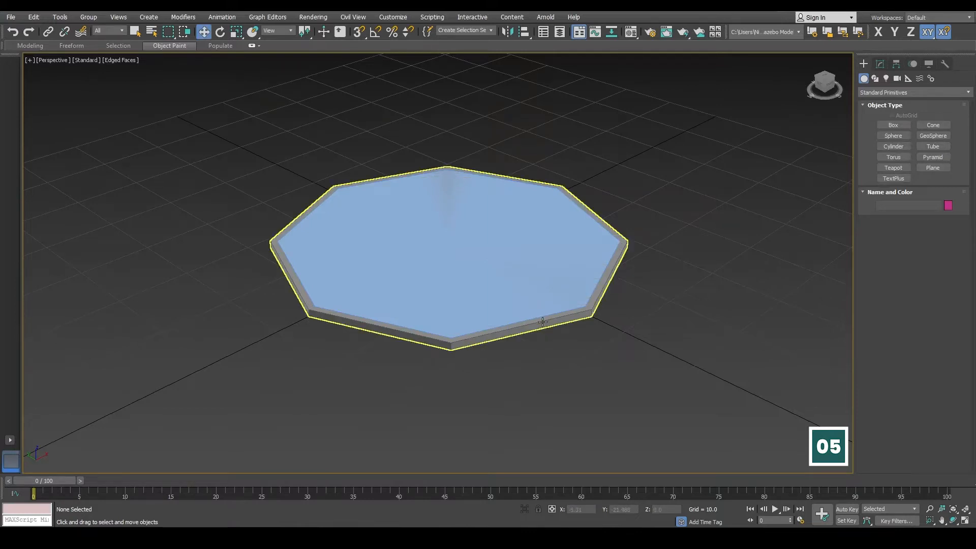
Step: Raise the smaller octagonal cylinder to Z position 1 so it sits on Step_001
left_click(586, 314)
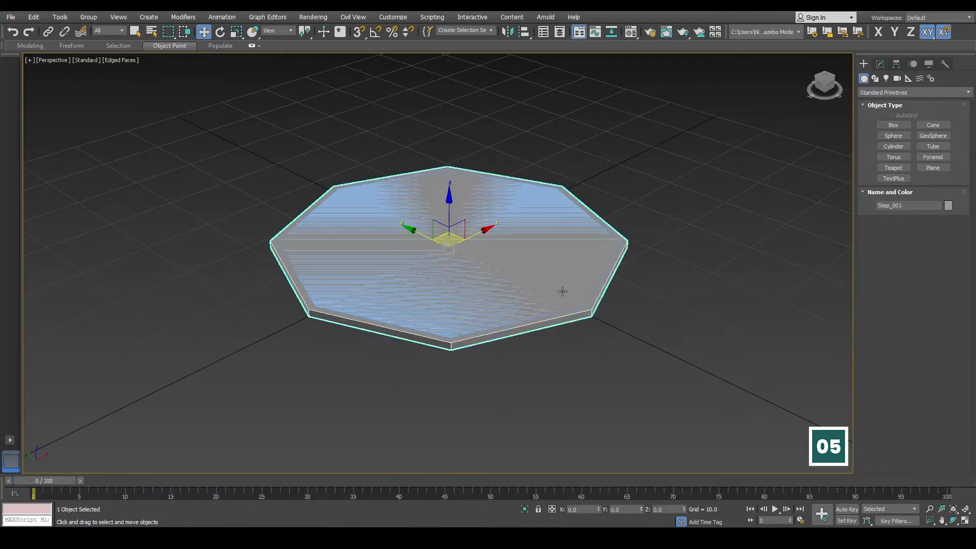
left_click(561, 288)
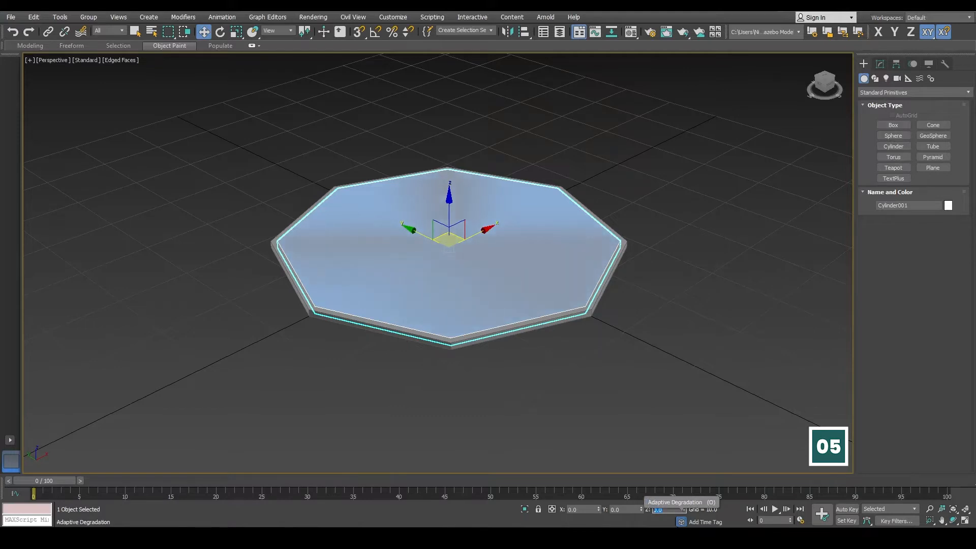
type("1")
key("Return")
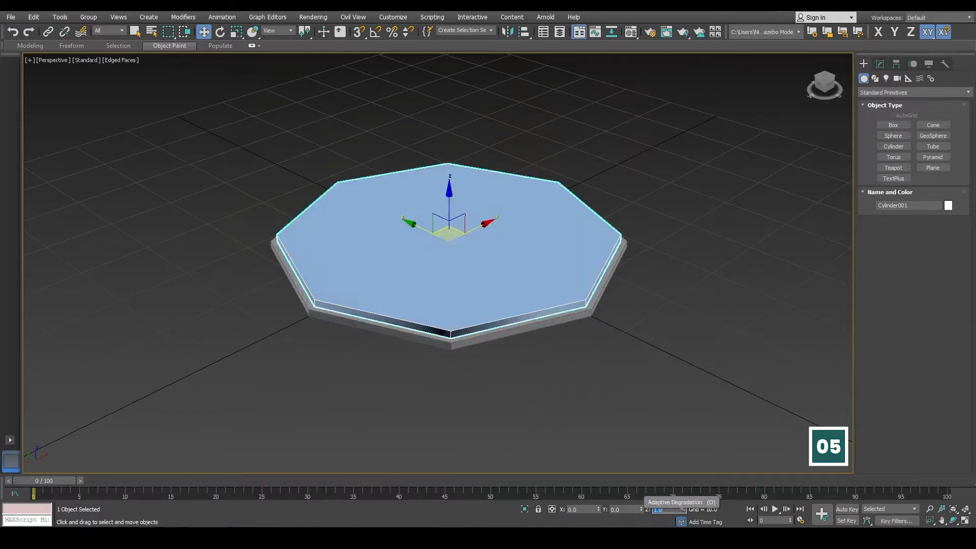
left_click(602, 365)
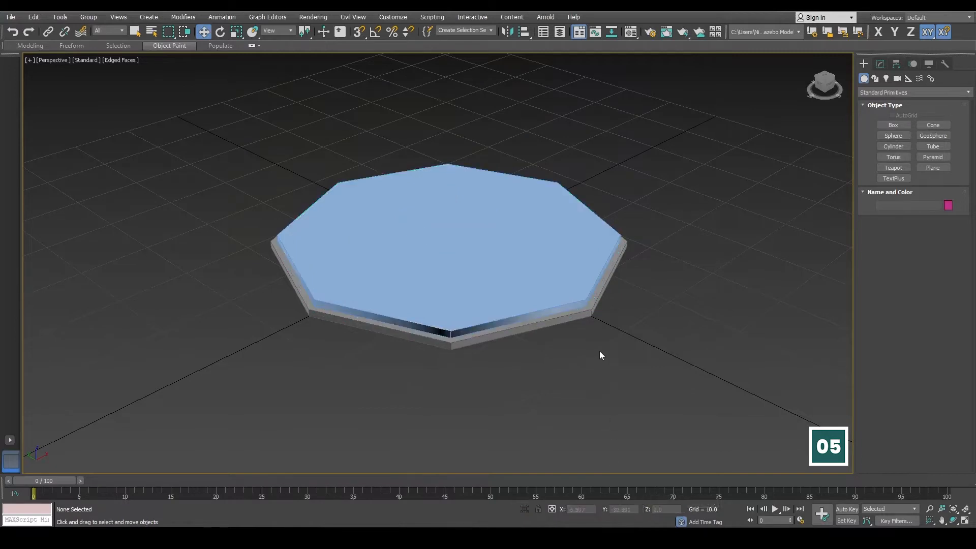
Step: Examine in a close-up Front view how the two octagonal steps stack, and return to the Perspective view
left_click(521, 283)
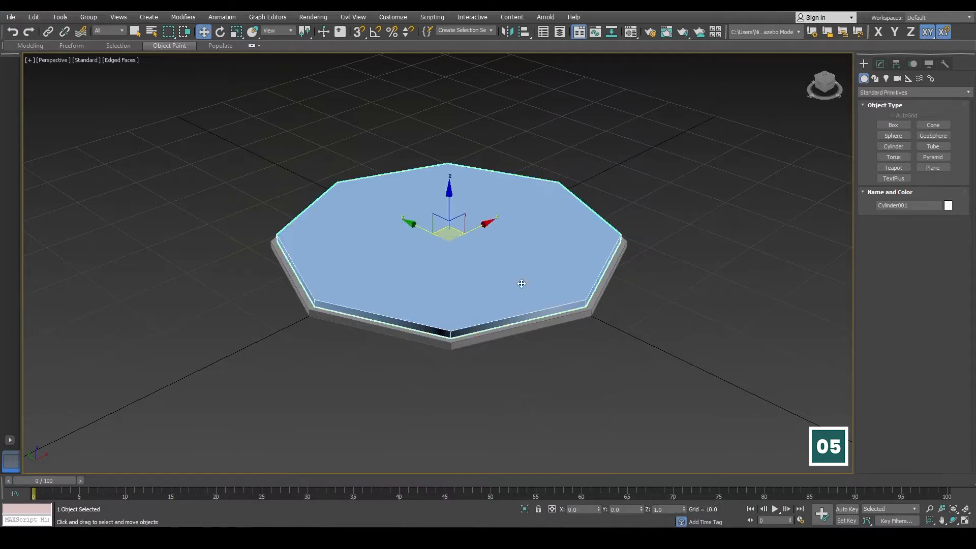
left_click(543, 332)
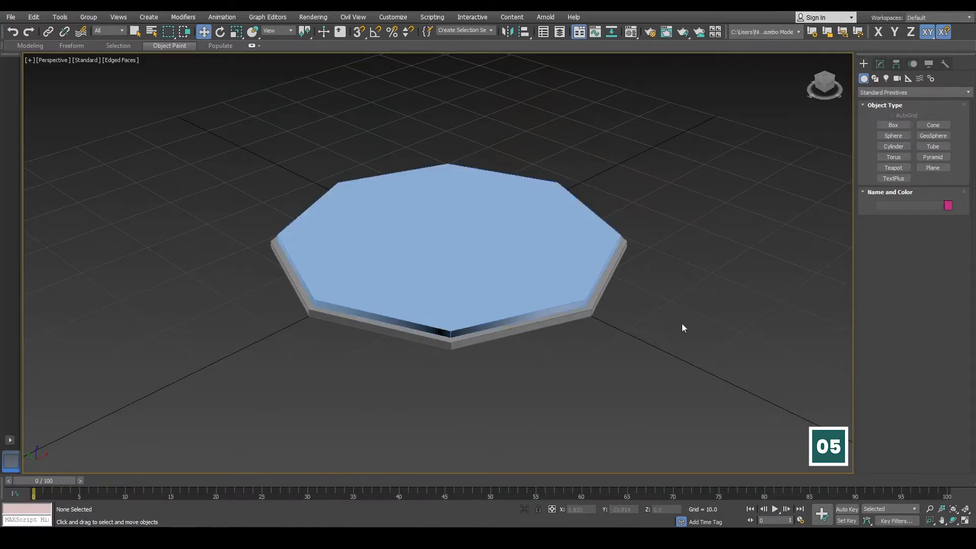
key("f")
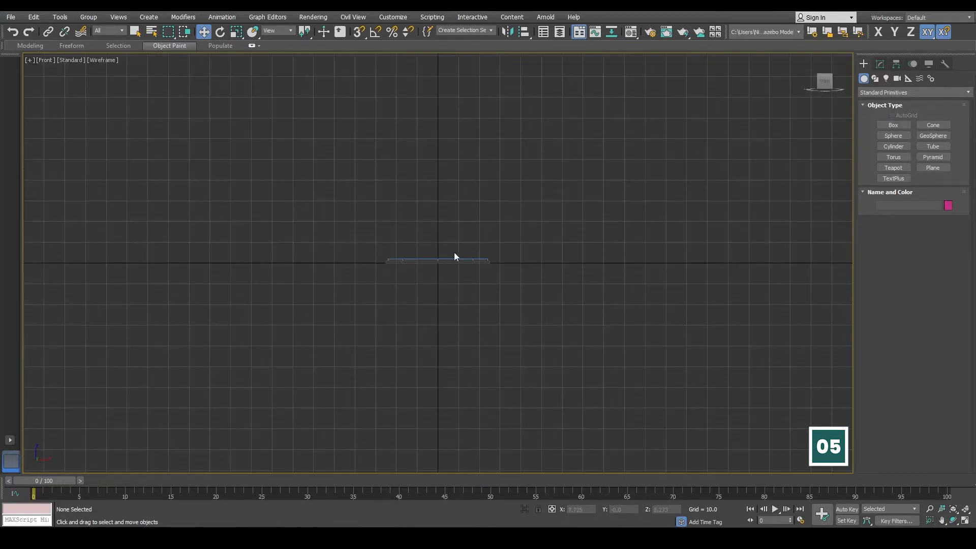
scroll(334, 267, "up", 8)
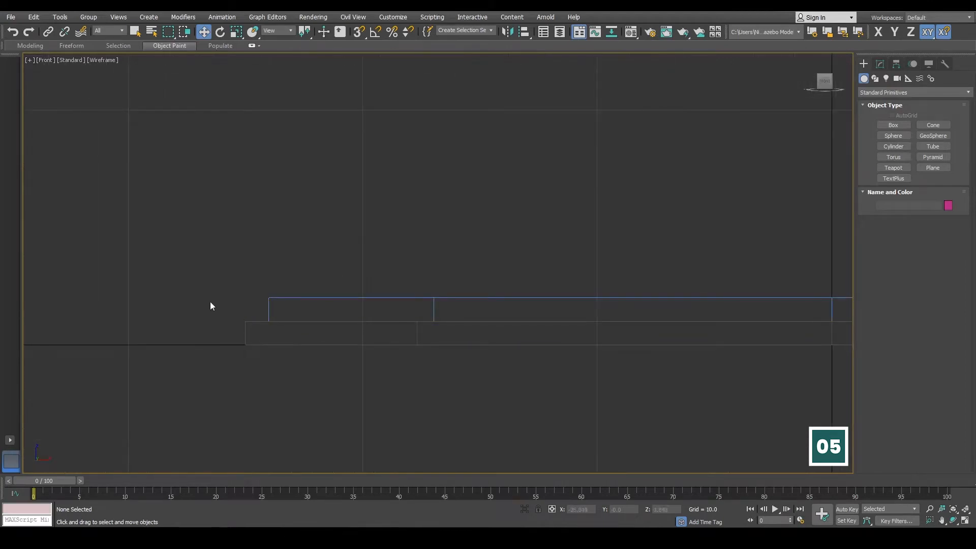
left_click(243, 337)
left_click(276, 288)
left_click_drag(295, 302, 294, 302)
left_click(276, 360)
key("super+shift")
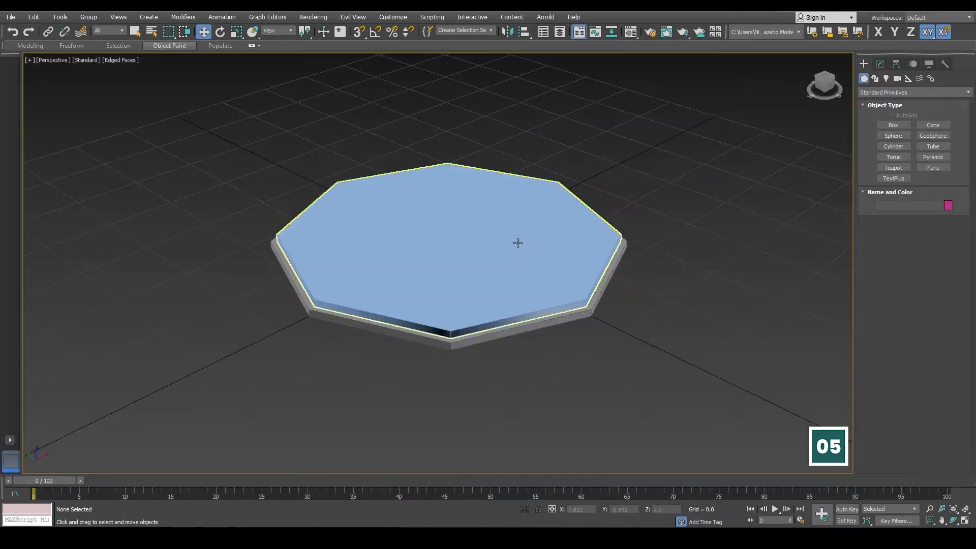
Step: Rename the upper octagonal cylinder as Step_002 and change its object color to the same grey
left_click(510, 236)
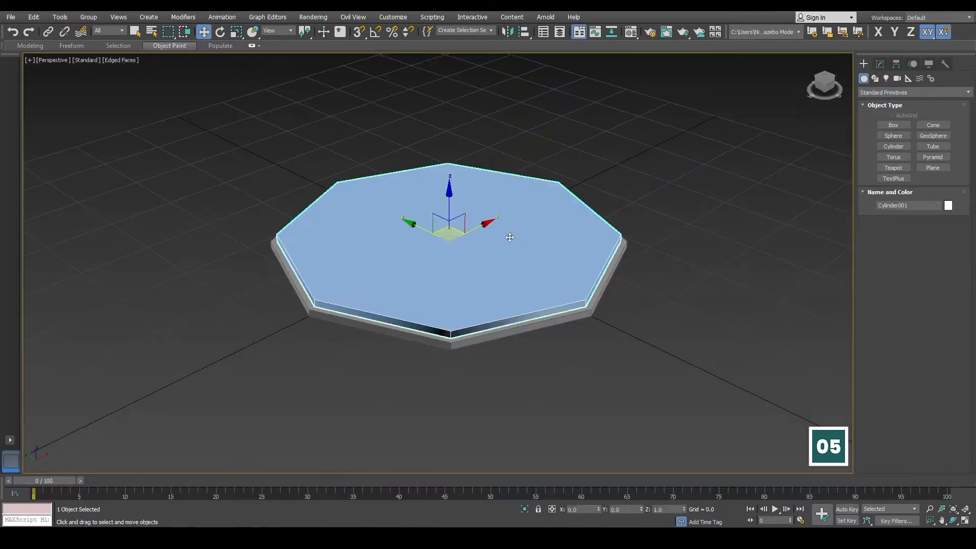
left_click_drag(918, 206, 861, 206)
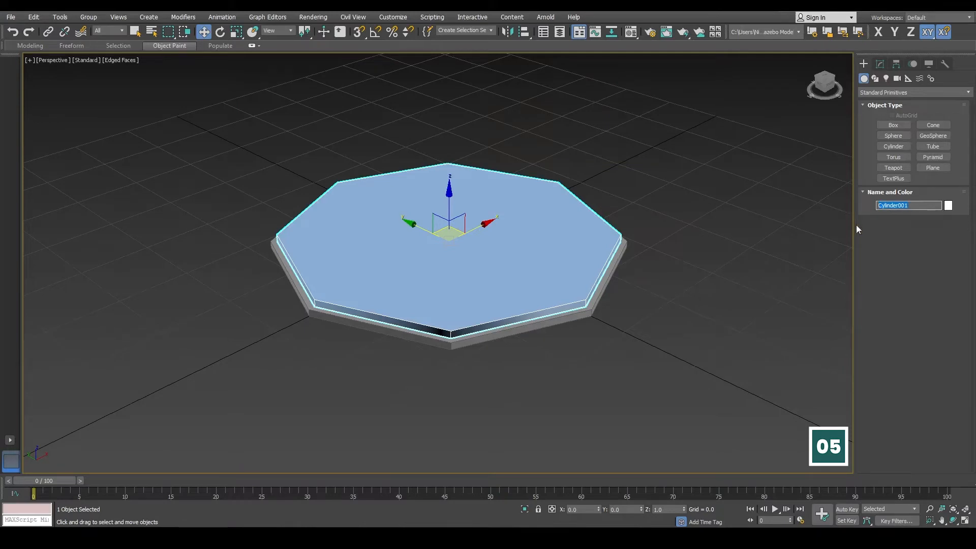
type("Step_002")
key("Return")
left_click(948, 205)
left_click(112, 145)
left_click(256, 244)
left_click(654, 118)
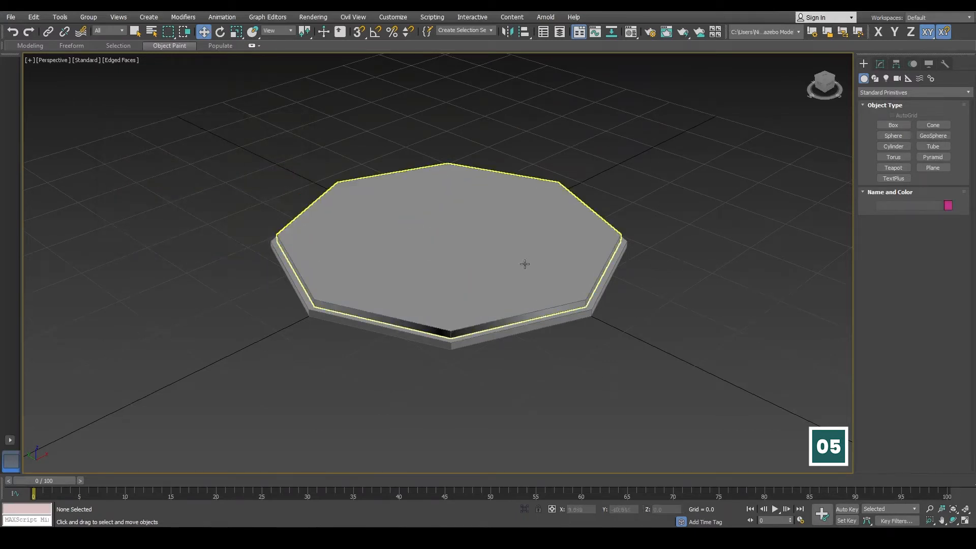
Step: Turn off Smooth for the Step_002 cylinder
left_click(549, 305)
left_click(880, 63)
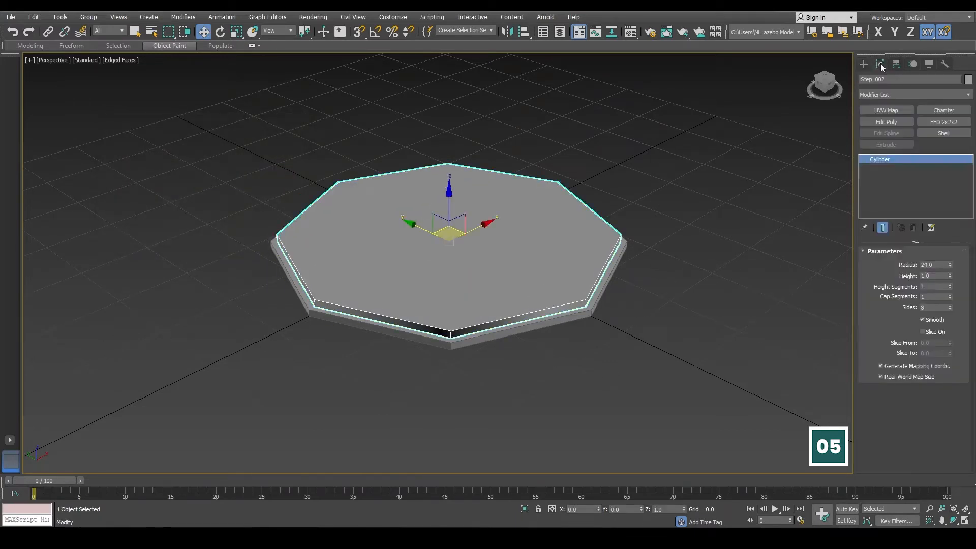
left_click(930, 320)
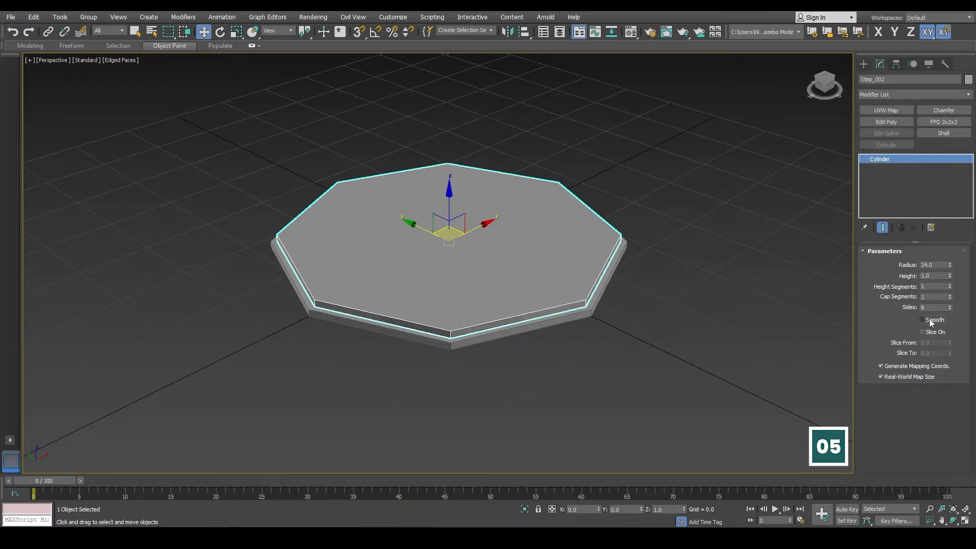
left_click(688, 324)
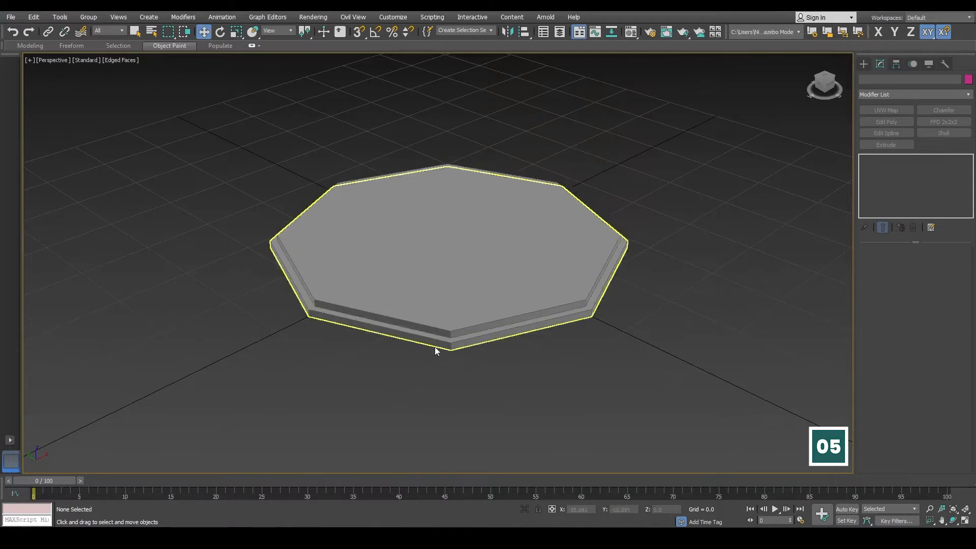
Step: Create a box with length 3, width 3 and height 4 at Z position 2, centred on the upper step
left_click(863, 63)
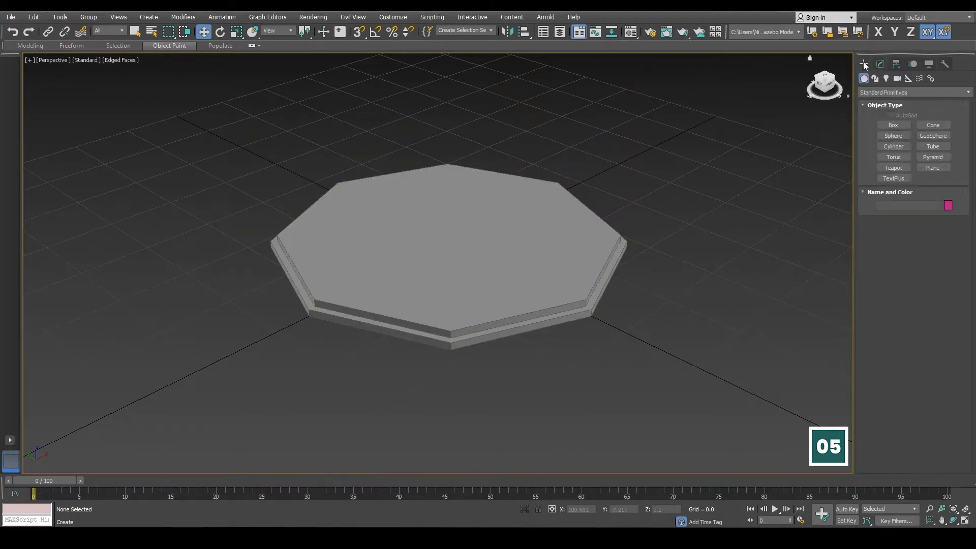
left_click(890, 127)
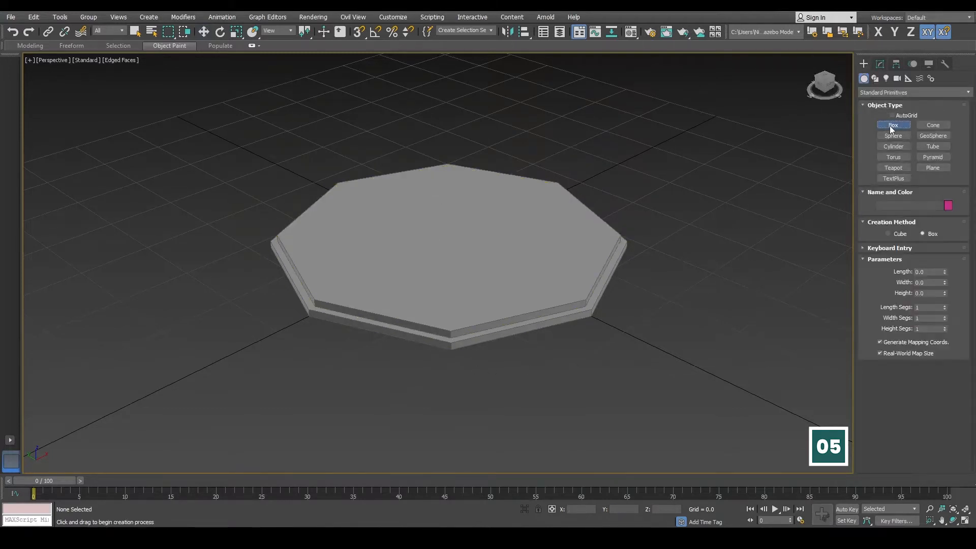
left_click(896, 249)
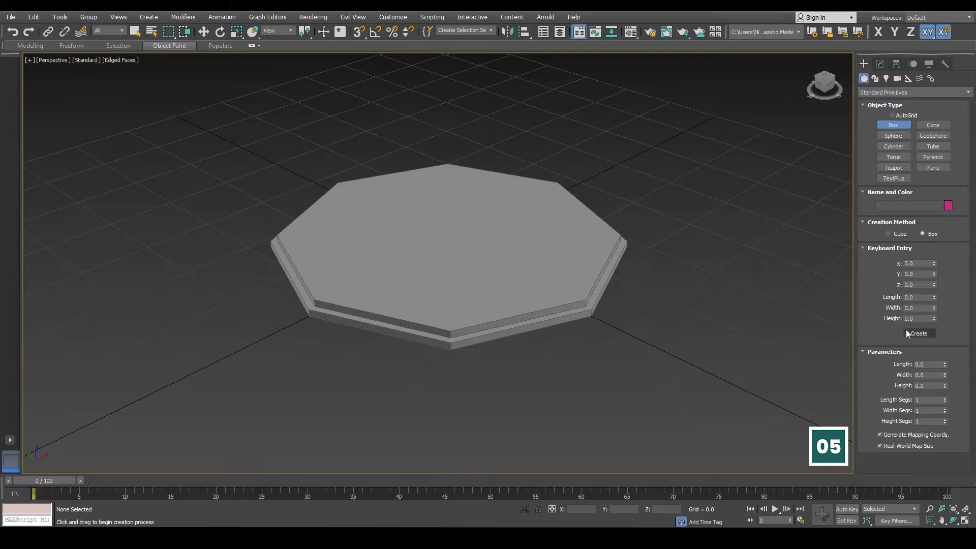
left_click_drag(921, 297, 881, 300)
type("3")
key("Tab")
type("3")
key("Return")
key("Tab")
type("4")
key("Return")
double_click(918, 284)
type("2")
key("Return")
left_click(918, 333)
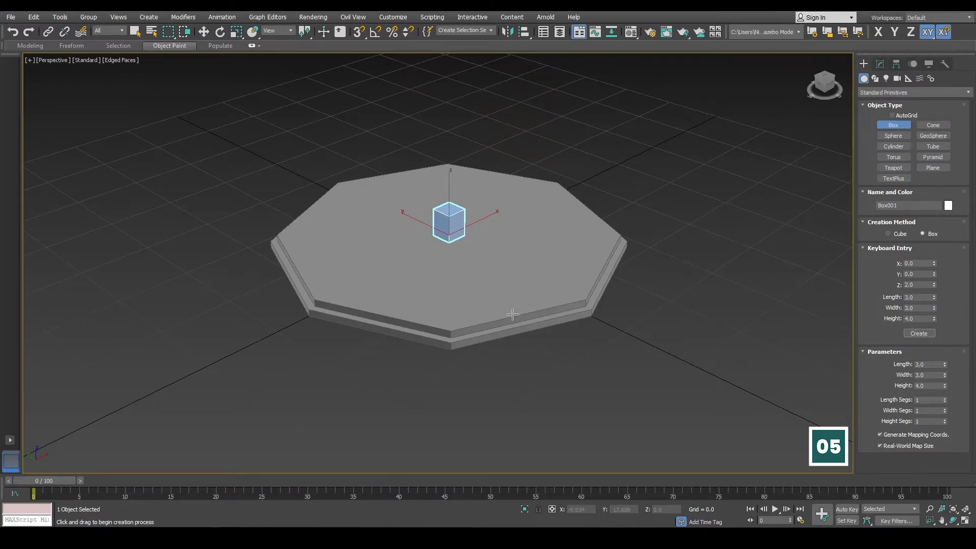
Step: Leave box creation for the Move tool and check the new box's Z position
left_click(921, 285)
right_click(922, 284)
left_click(818, 297)
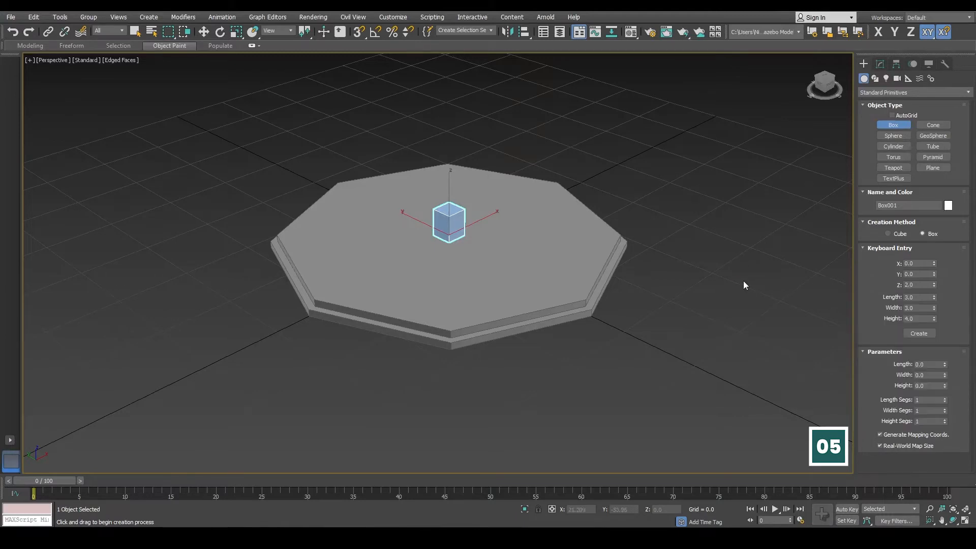
left_click(203, 32)
left_click(668, 509)
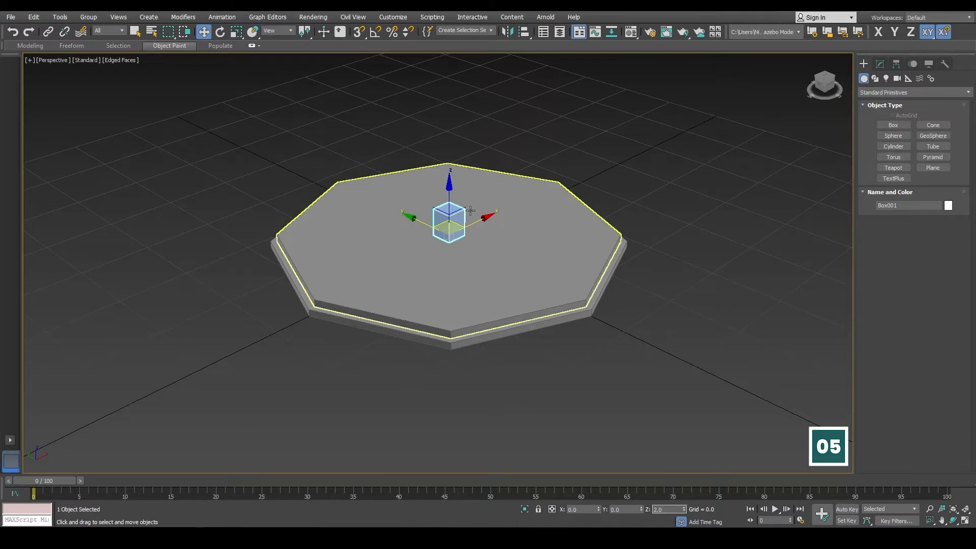
left_click(664, 226)
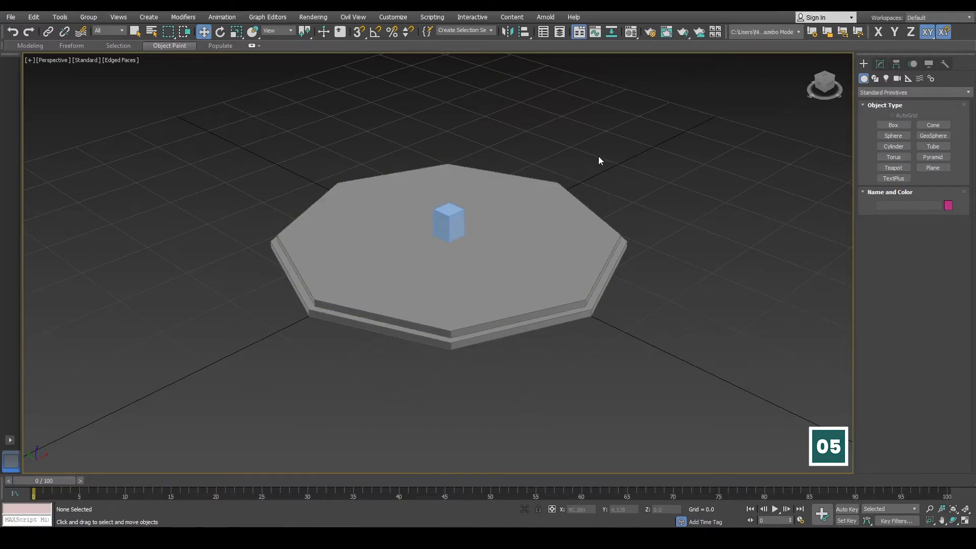
left_click(447, 227)
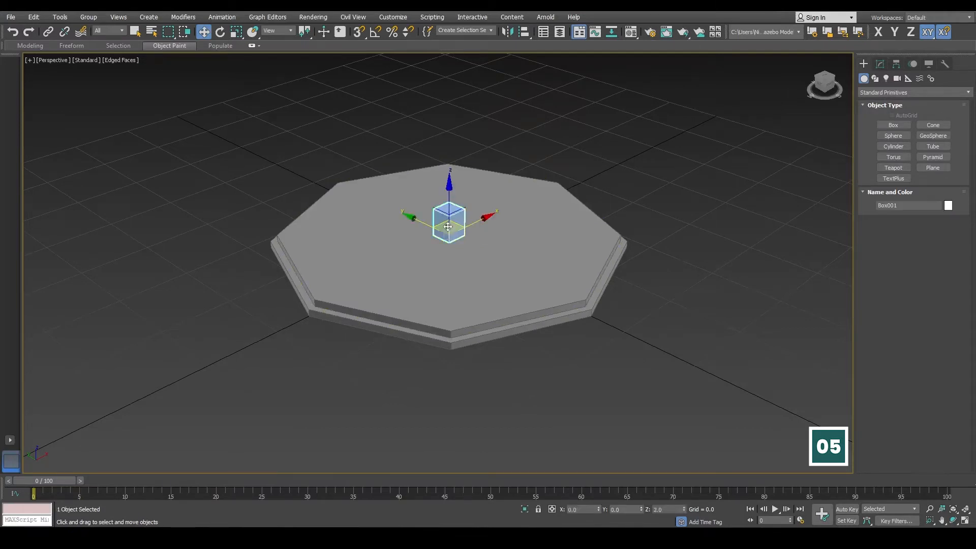
left_click(614, 145)
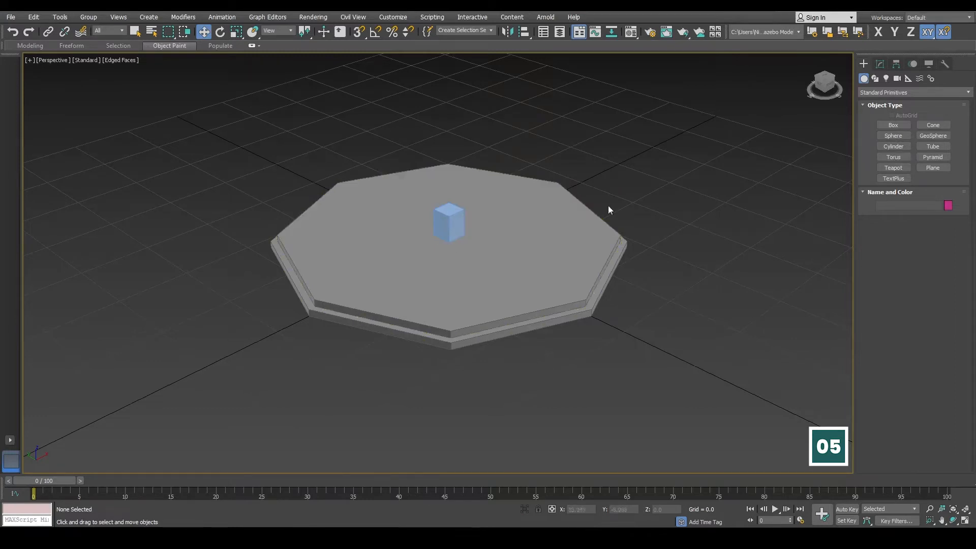
Step: Create a cylinder with radius 1 and height 30, centred at the origin as the column shaft
left_click(893, 146)
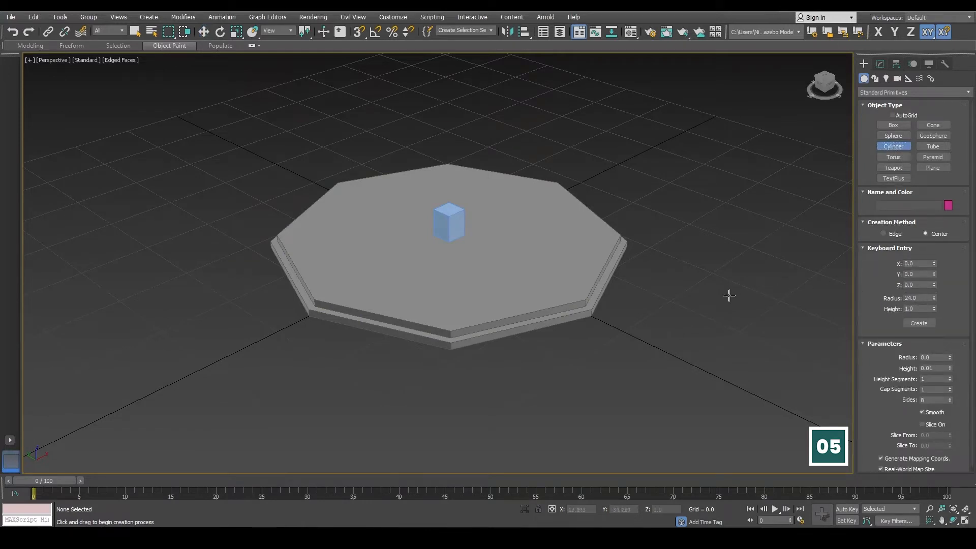
left_click(917, 299)
type("1")
key("Tab")
type("3")
left_click(924, 285)
left_click(919, 324)
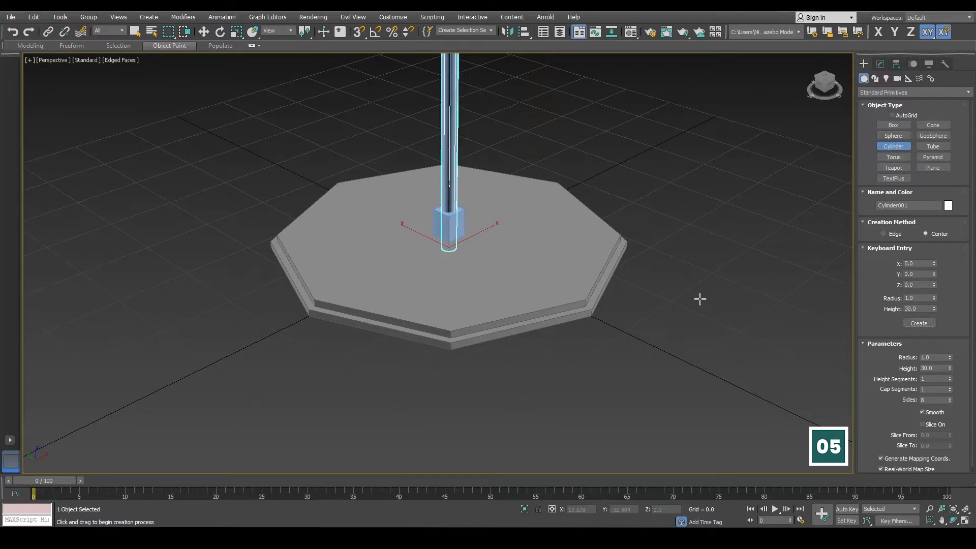
key("w")
middle_click_drag(681, 253, 674, 309)
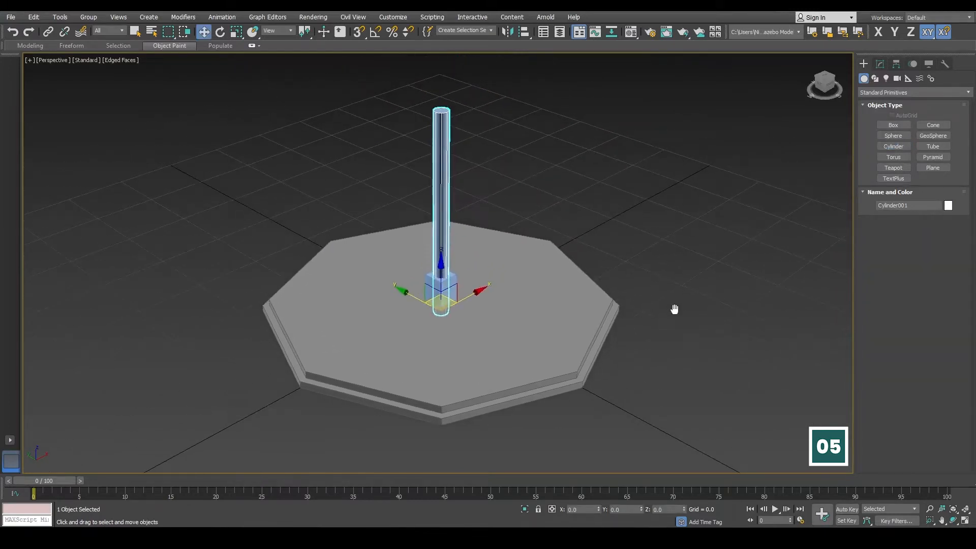
left_click(698, 269)
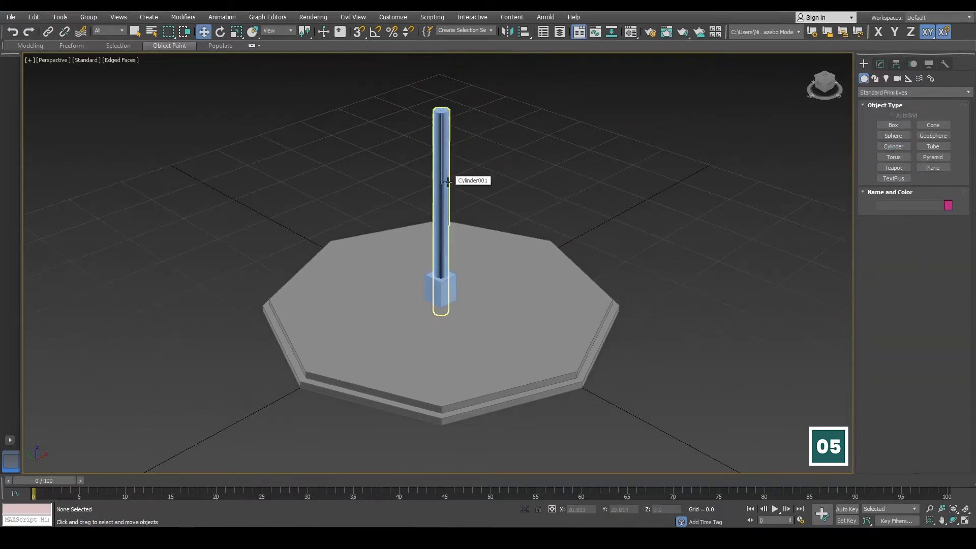
Step: Check the upper step's and base box's Z positions and set the column cylinder's Z position to 6 so it stands on the box
left_click(442, 285)
mouse_move(636, 287)
middle_mouse_down("alt")
mouse_move(619, 255)
mouse_move(596, 268)
mouse_move(640, 281)
middle_mouse_up("alt")
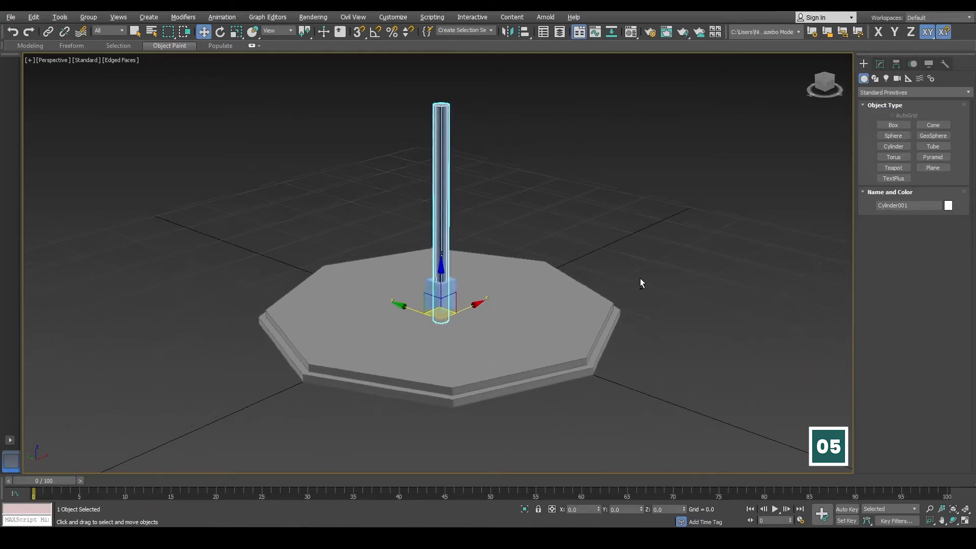
left_click(531, 386)
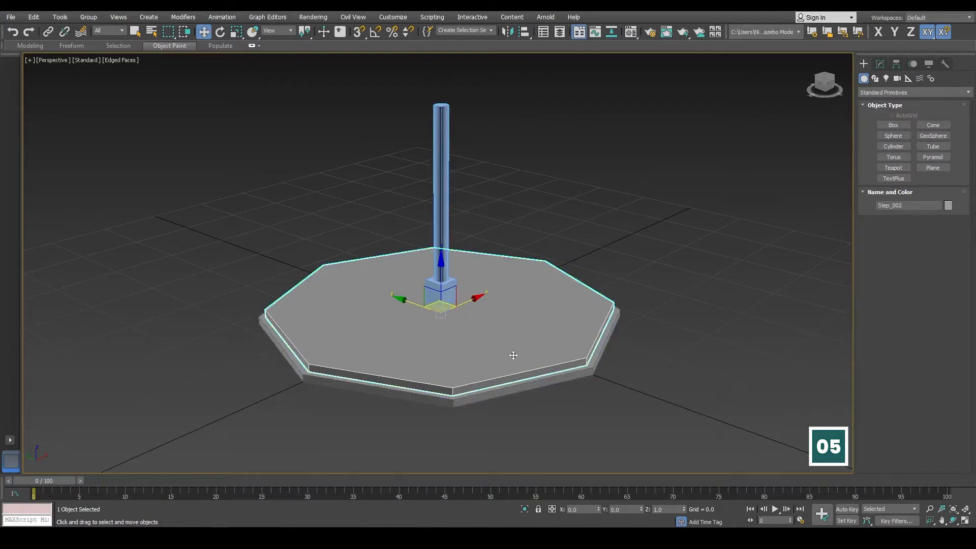
left_click(452, 284)
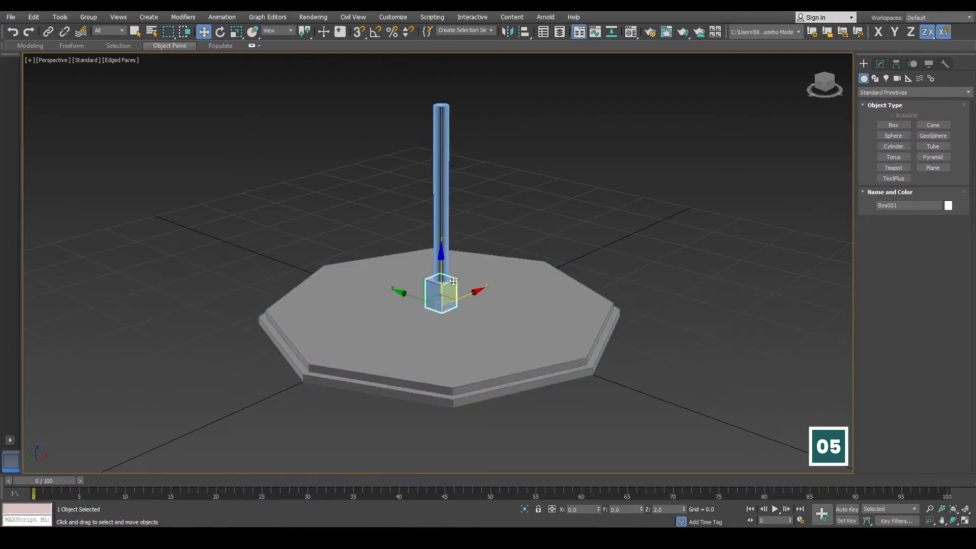
left_click(542, 223)
left_click(443, 173)
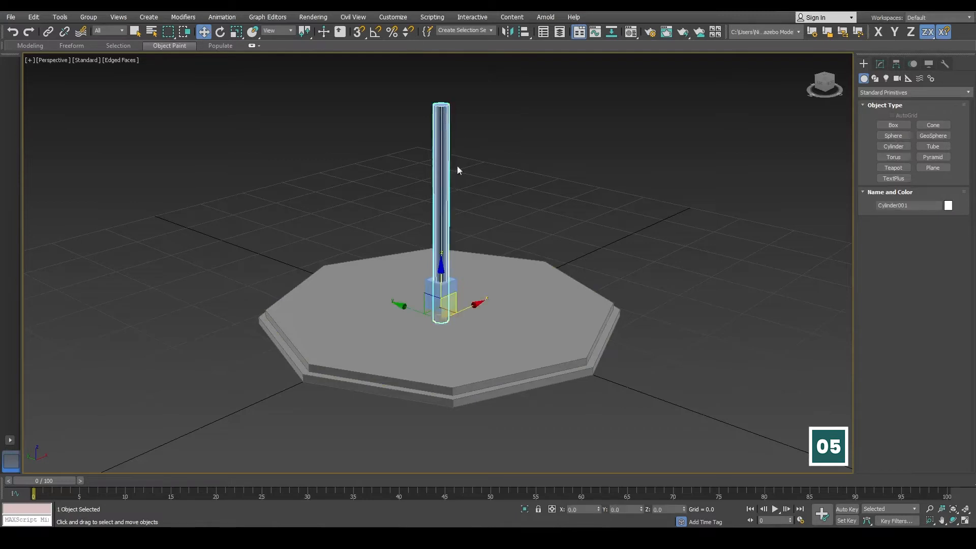
left_click(671, 509)
type("6")
key("Return")
middle_click_drag(581, 410, 581, 285, "alt")
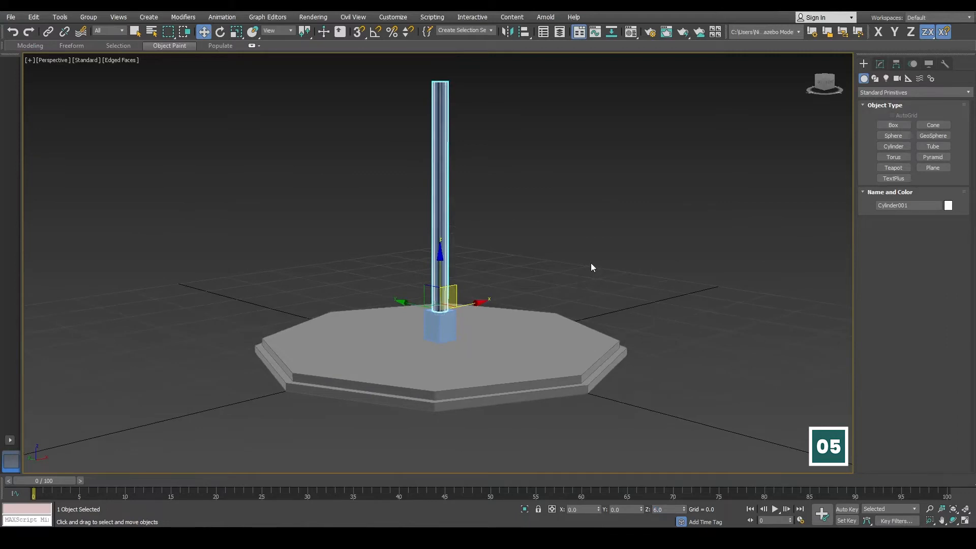
left_click(597, 234)
left_click(446, 329)
middle_click_drag(446, 330, 474, 329, "alt")
left_click(480, 169)
Step: Set the column cylinder's number of sides to 16 for a rounder shaft
left_click(445, 117)
scroll(484, 151, "up", 3)
middle_click_drag(467, 142, 420, 183, "alt")
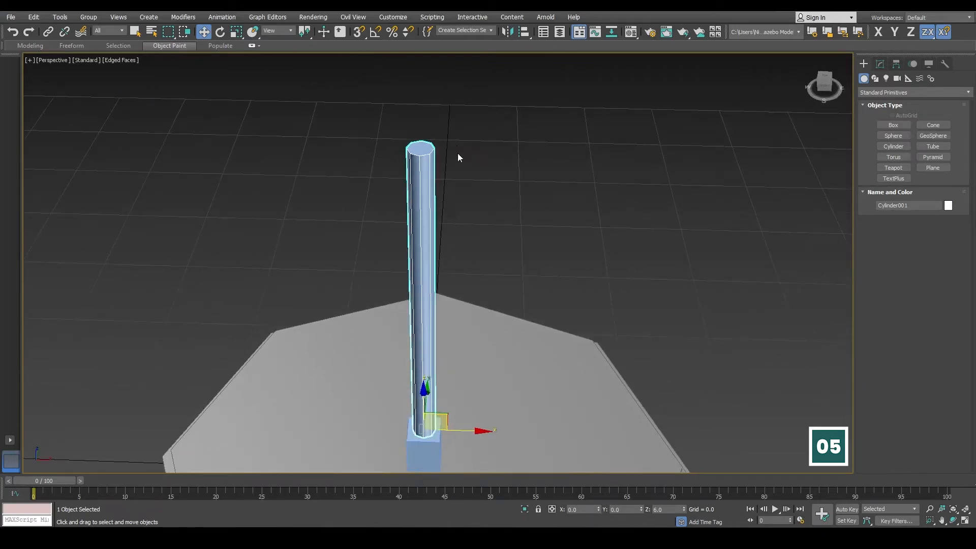
left_click(882, 64)
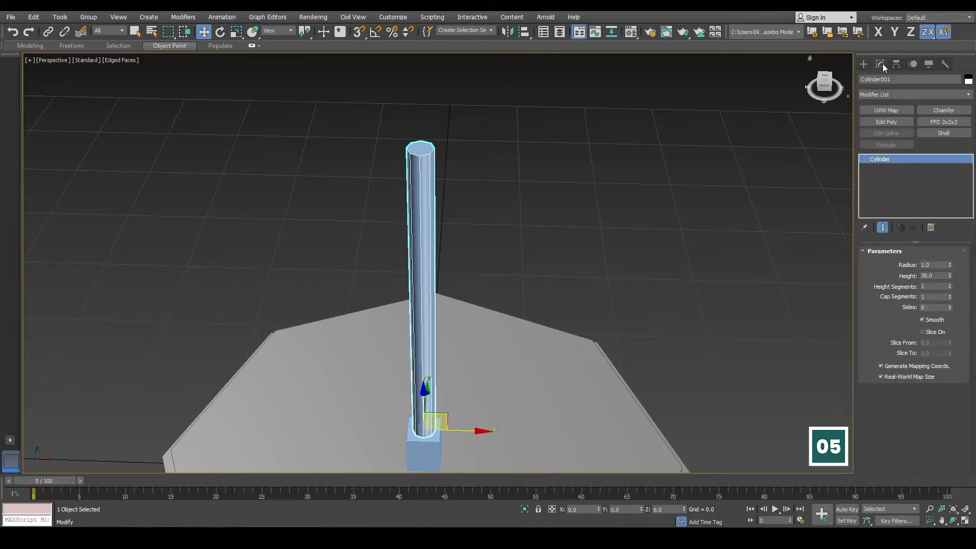
left_click(931, 308)
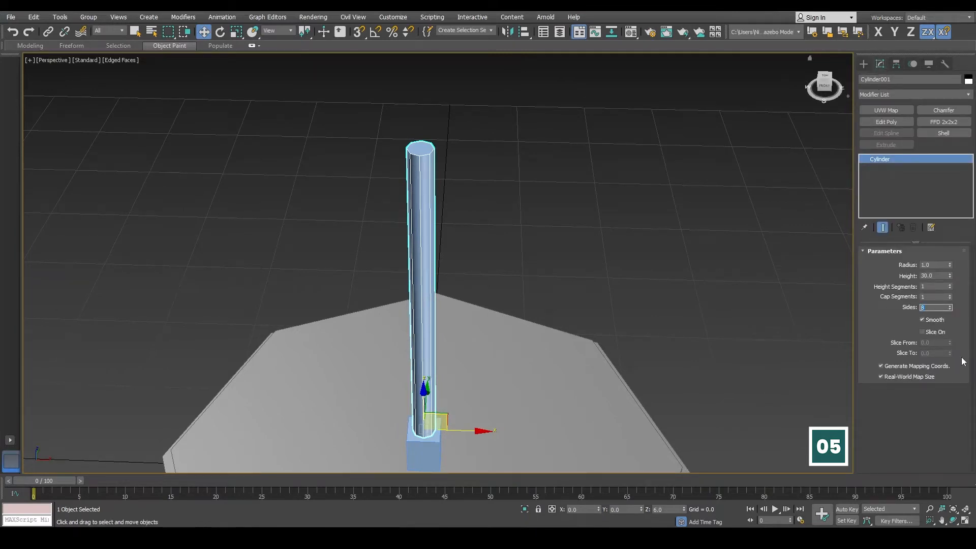
type("16")
key("Return")
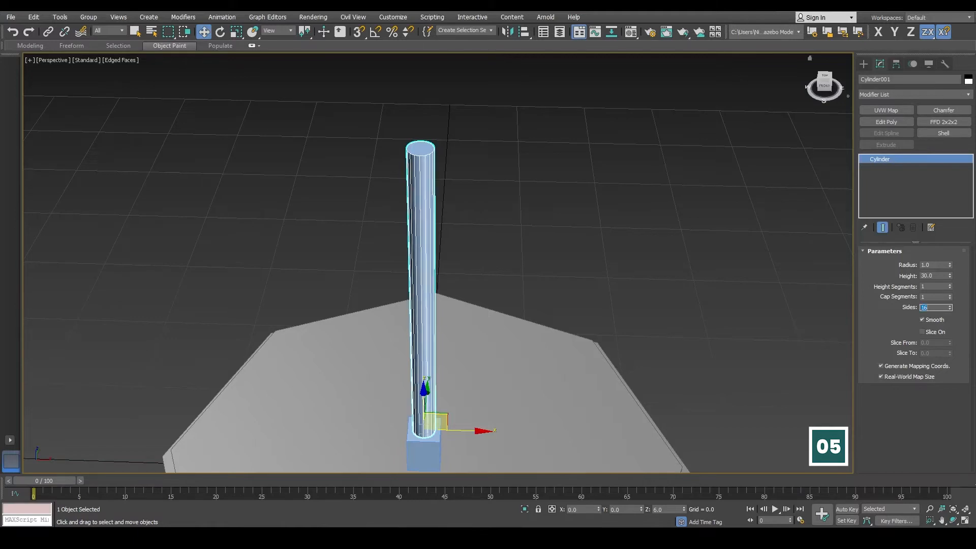
scroll(462, 173, "up", 3)
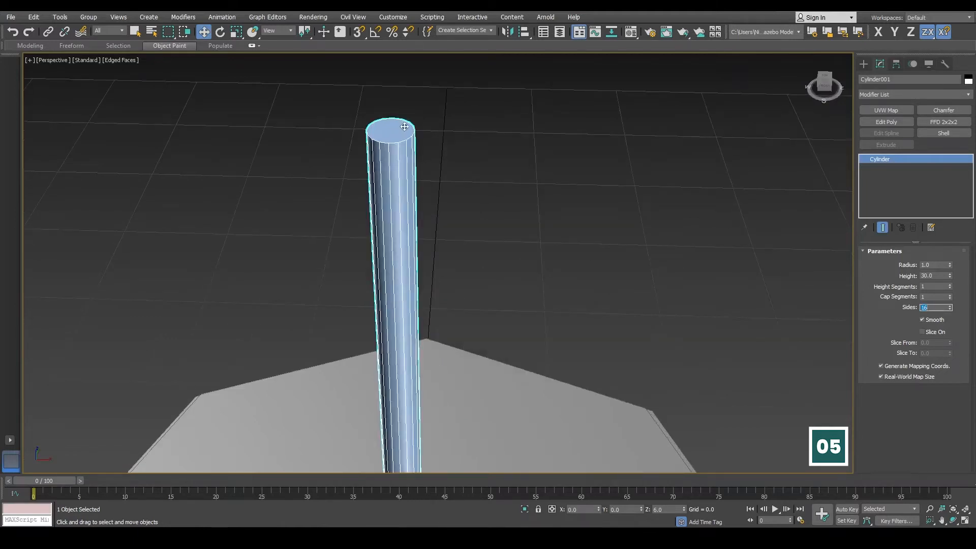
left_click(424, 148)
scroll(437, 183, "down", 5)
middle_click_drag(453, 220, 535, 251, "alt")
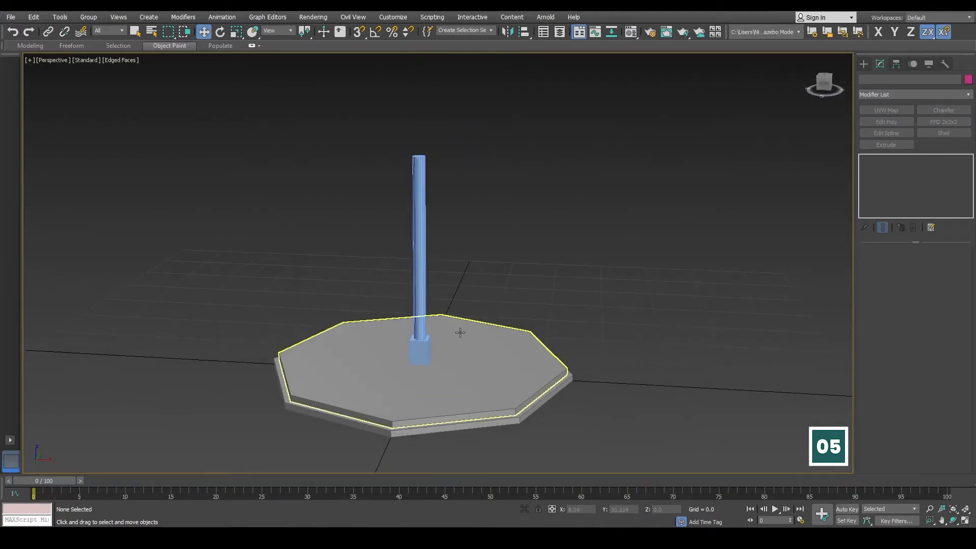
Step: Prepare the creation values for another box by setting its height to 2, leaving the box uncreated
left_click(863, 63)
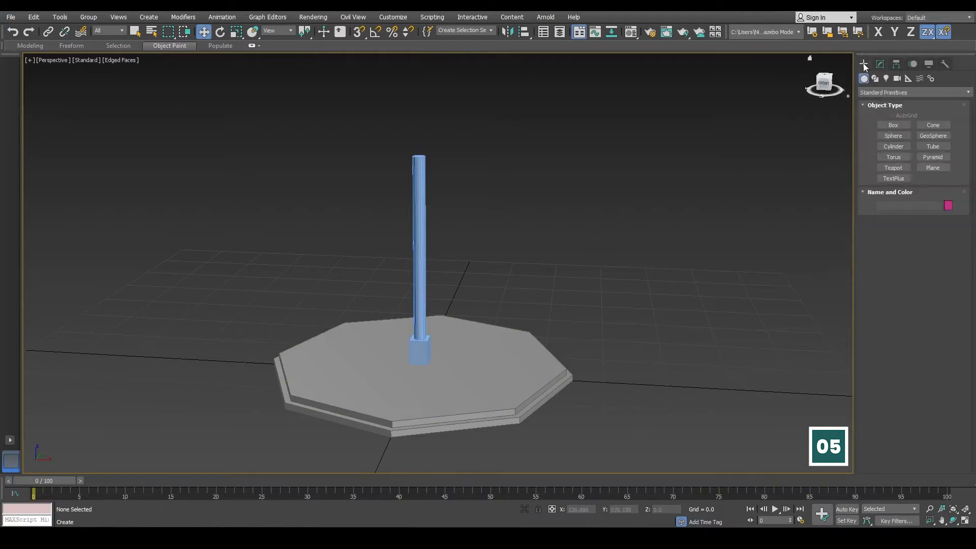
left_click(896, 125)
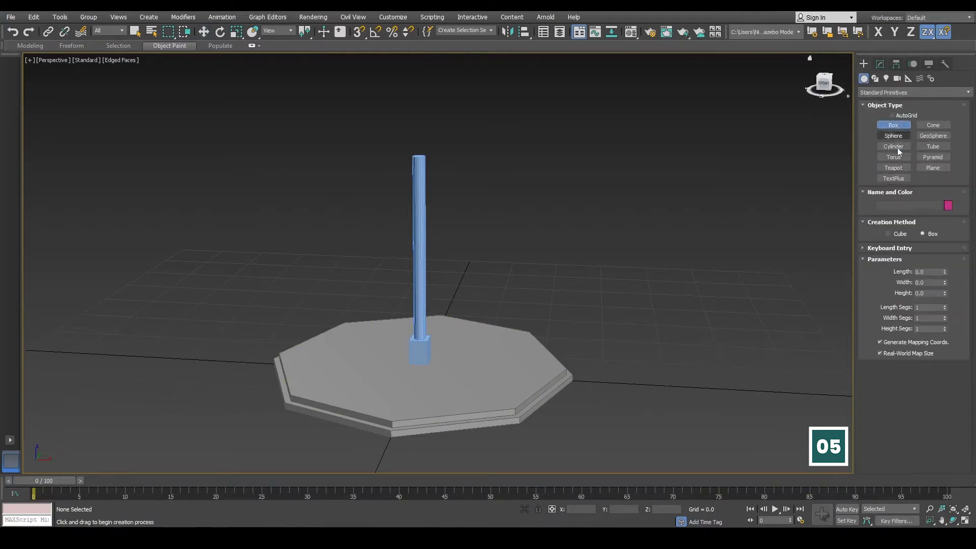
left_click(895, 248)
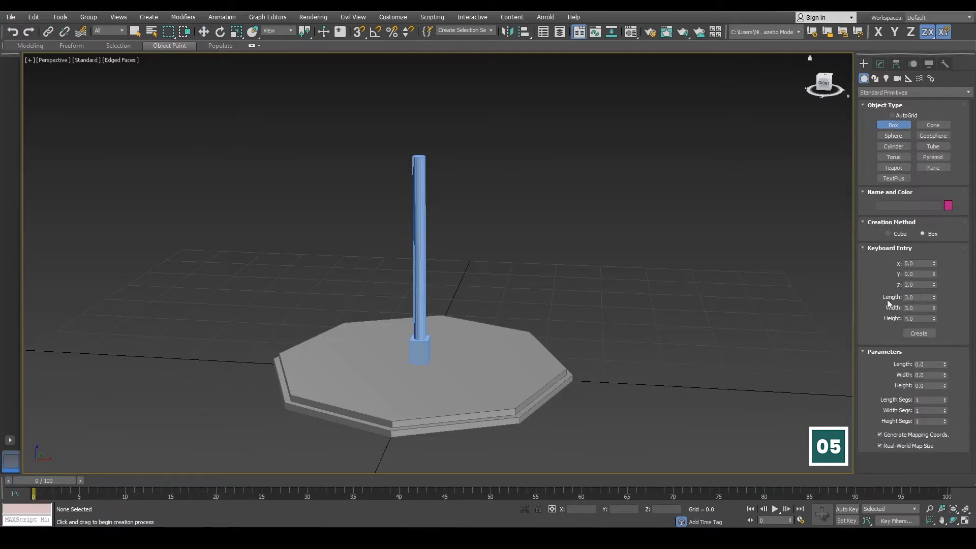
left_click(918, 319)
left_click(918, 285)
key("w")
Step: Create a box with length 3, width 3 and height 2 at Z position 36, on top of the column cylinder
left_click(420, 213)
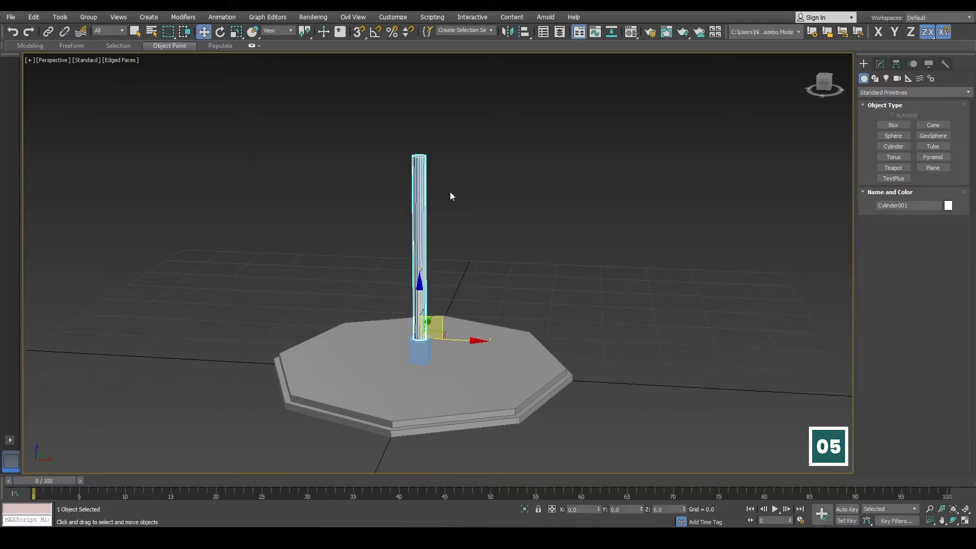
left_click(880, 63)
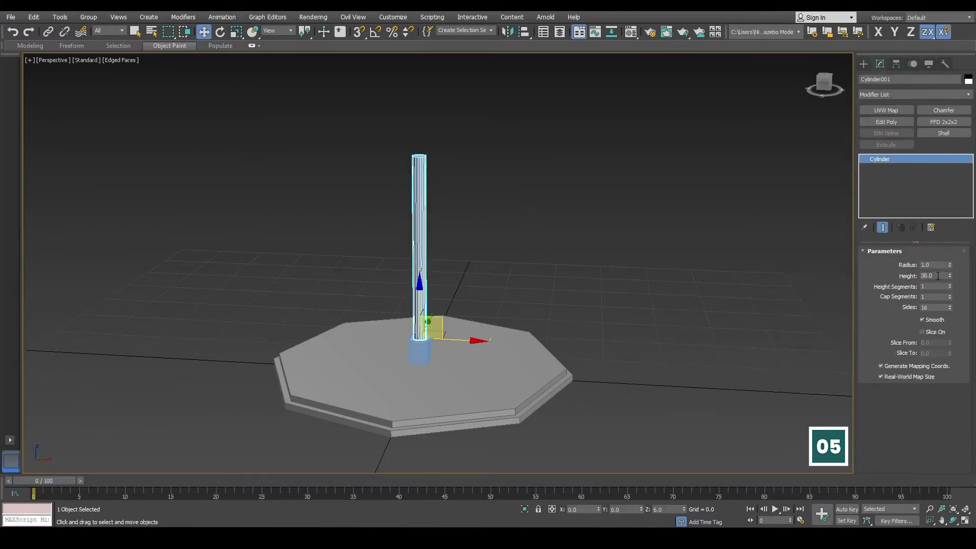
left_click(425, 349)
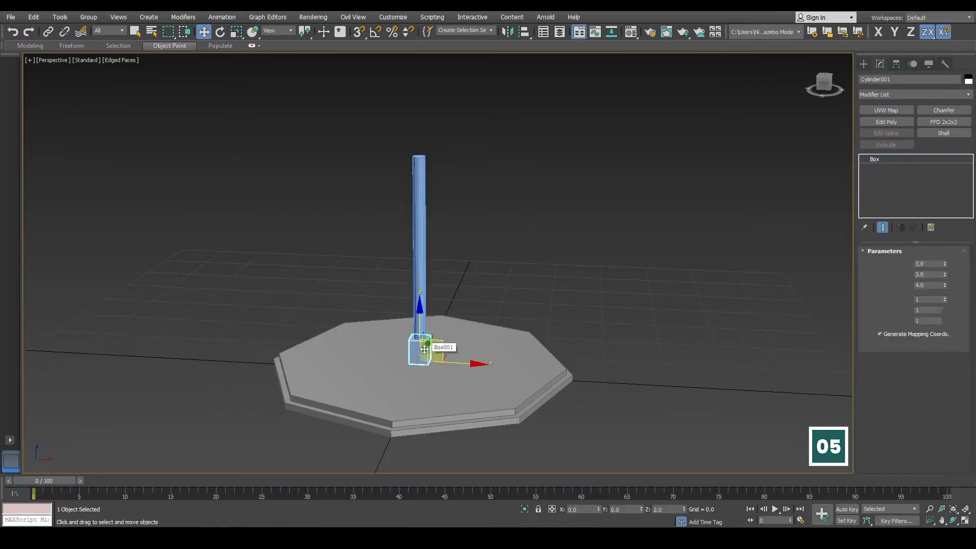
left_click(451, 397, "ctrl")
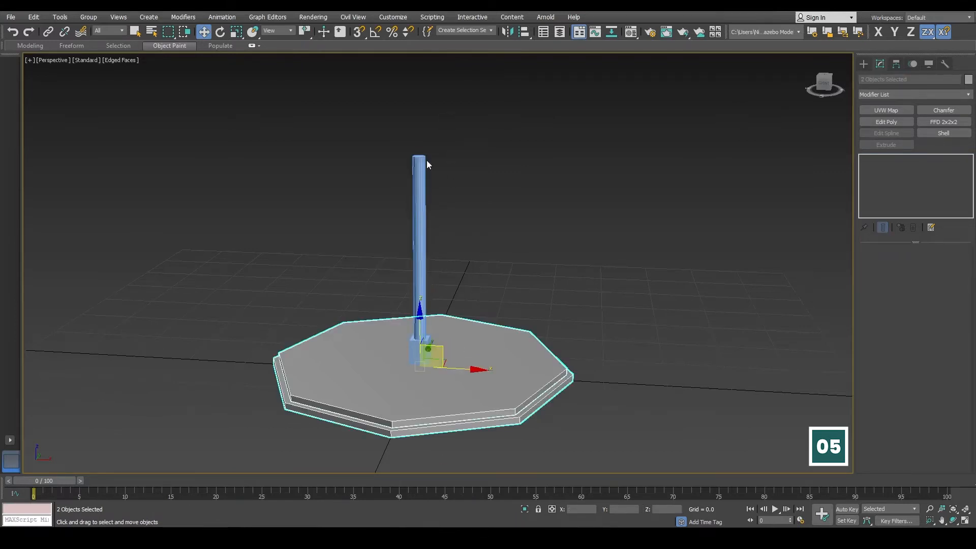
left_click(864, 63)
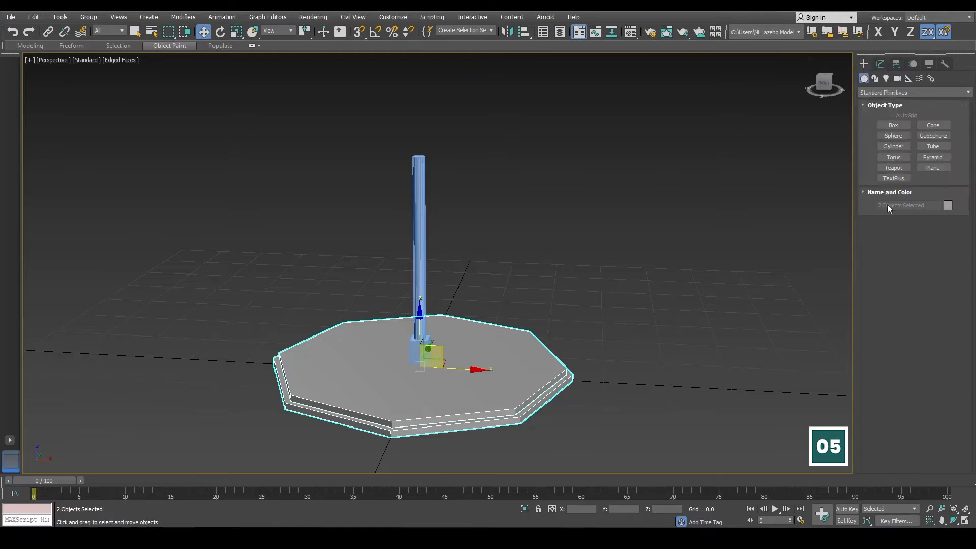
left_click(893, 125)
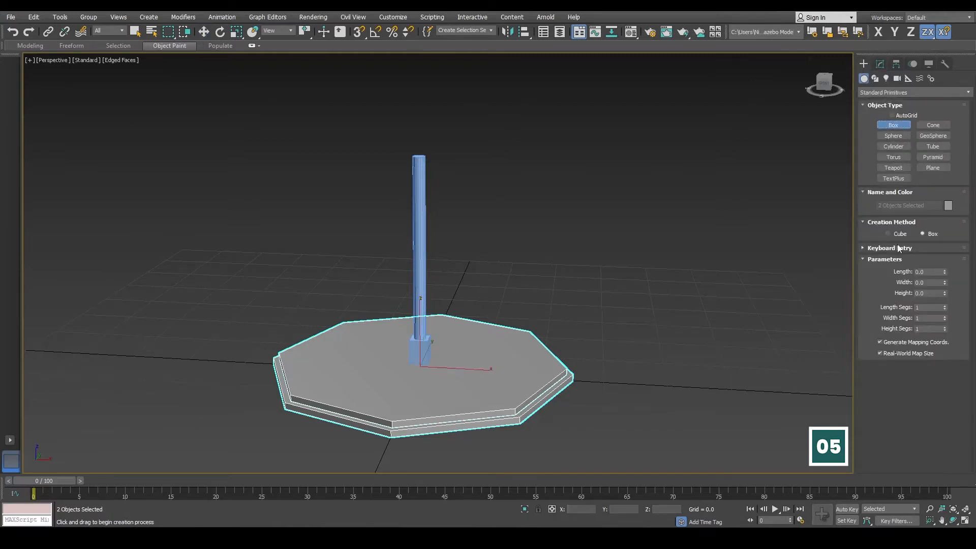
double_click(918, 285)
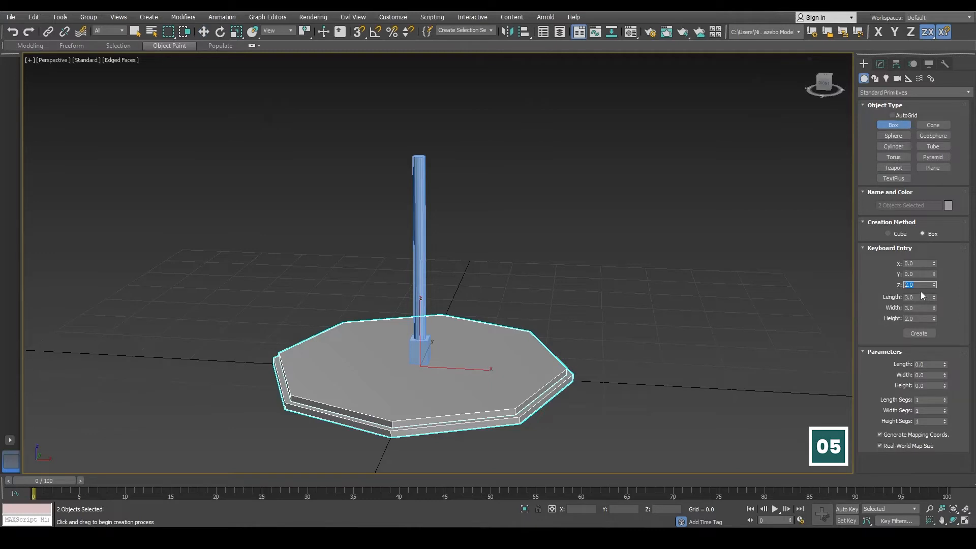
type("36")
left_click(919, 333)
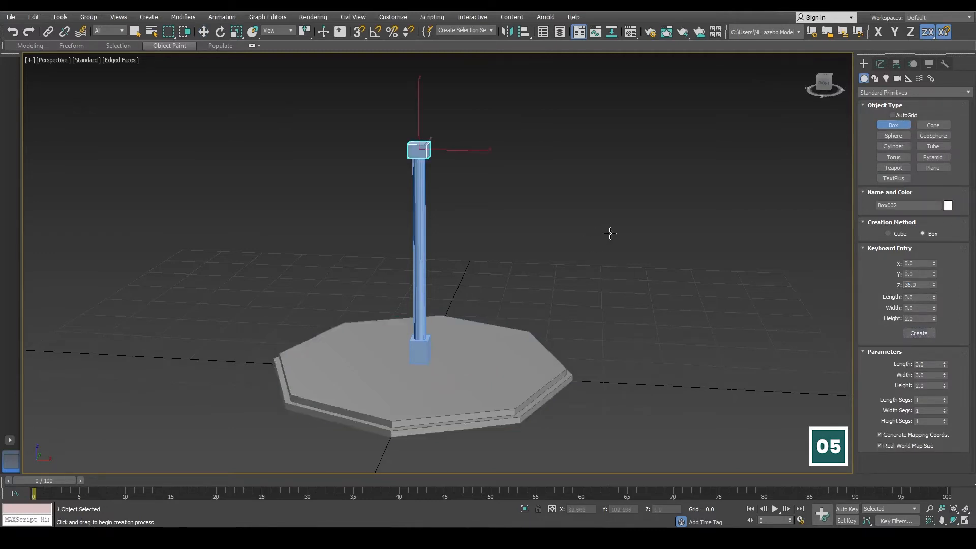
middle_click_drag(610, 231, 596, 234, "alt")
key("w")
Step: Examine from several angles how the shaft and the top box fit together on the column
middle_click_drag(437, 171, 472, 237, "alt")
left_click(472, 203)
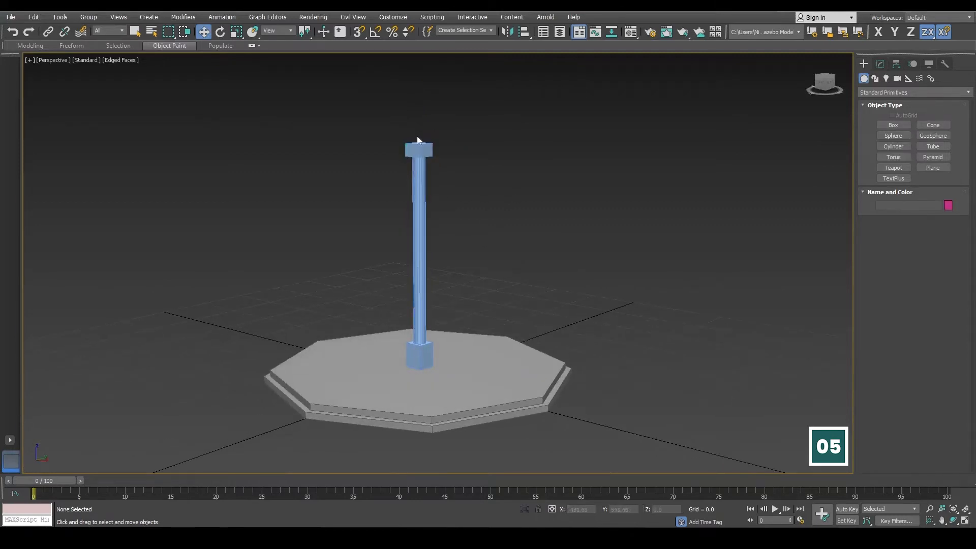
left_click(419, 335)
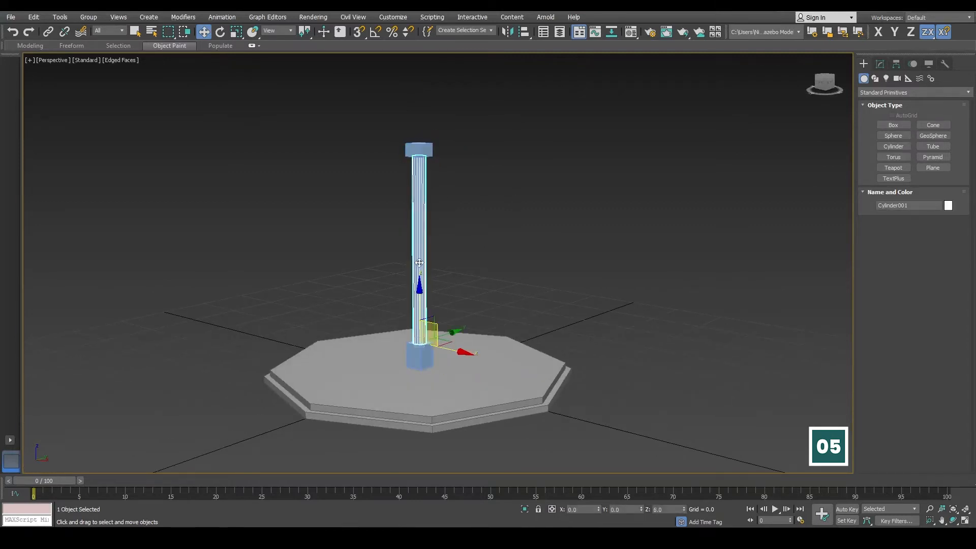
left_click(417, 151)
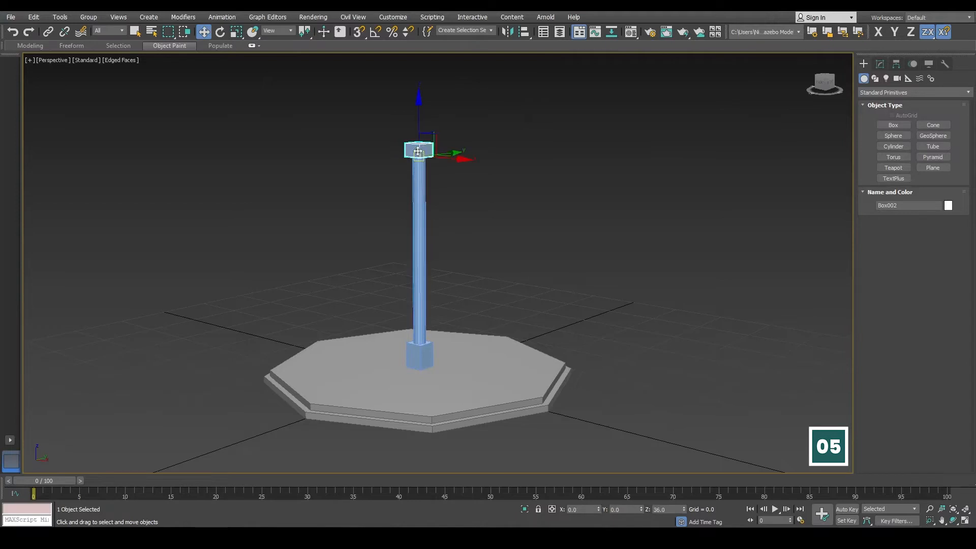
middle_click_drag(423, 282, 465, 307, "alt")
scroll(451, 329, "up", 2)
scroll(451, 329, "down", 2)
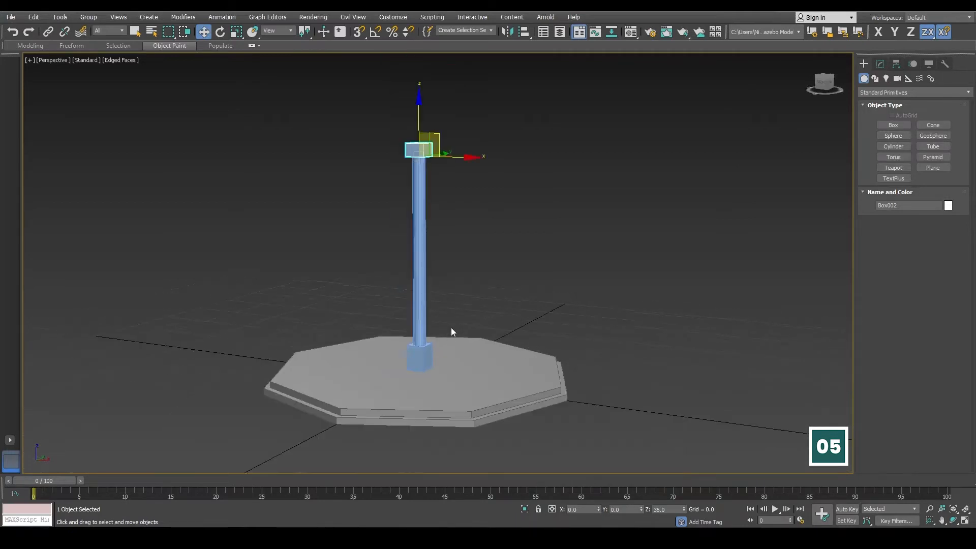
Step: Rename the column's base box and name the cylindrical shaft ColumnMid_001
left_click(419, 361)
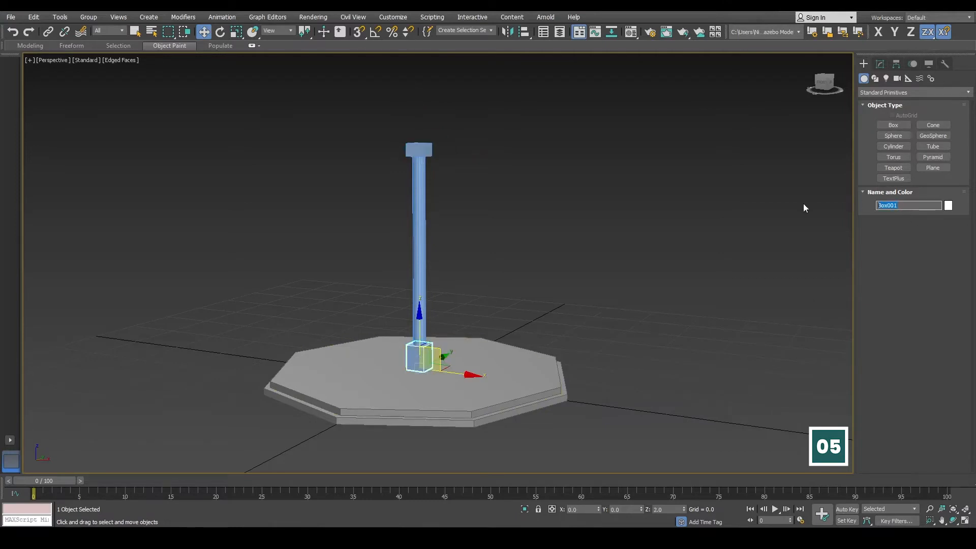
type("ColumnMi")
key("Return")
left_click(413, 229)
double_click(897, 205)
type("ColumnMi")
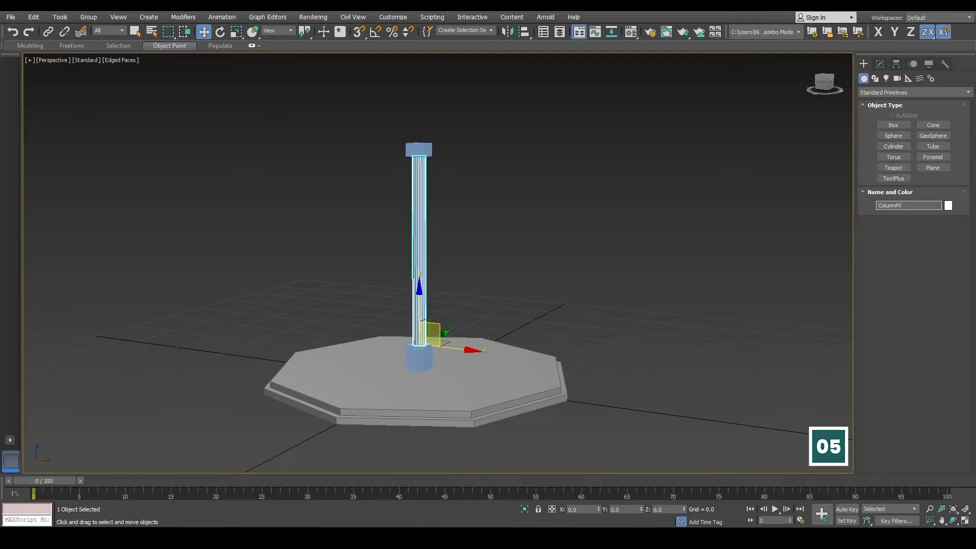
type("d_001")
Step: Rename the box at the top of the column as ColumnTop_001
left_click(419, 149)
double_click(897, 205)
type("C")
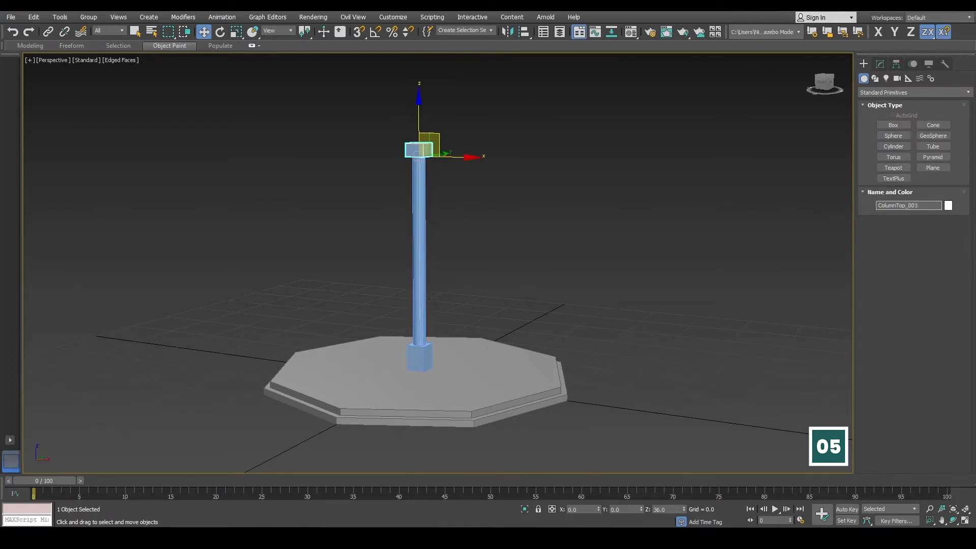
key("Return")
left_click(518, 146)
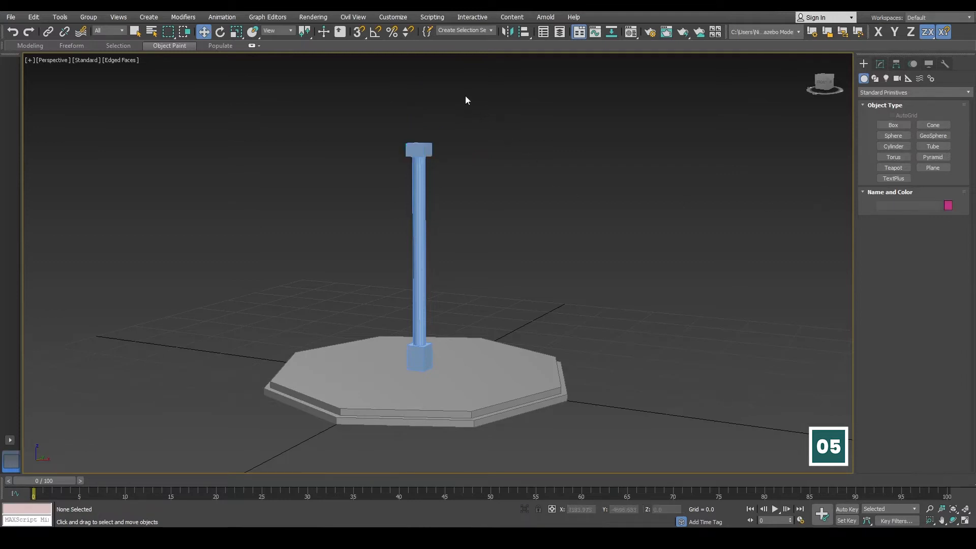
Step: Set the object colour of the column's base box, shaft and top box to white
left_click(419, 146)
left_click(421, 204, "ctrl")
left_click(419, 357, "ctrl")
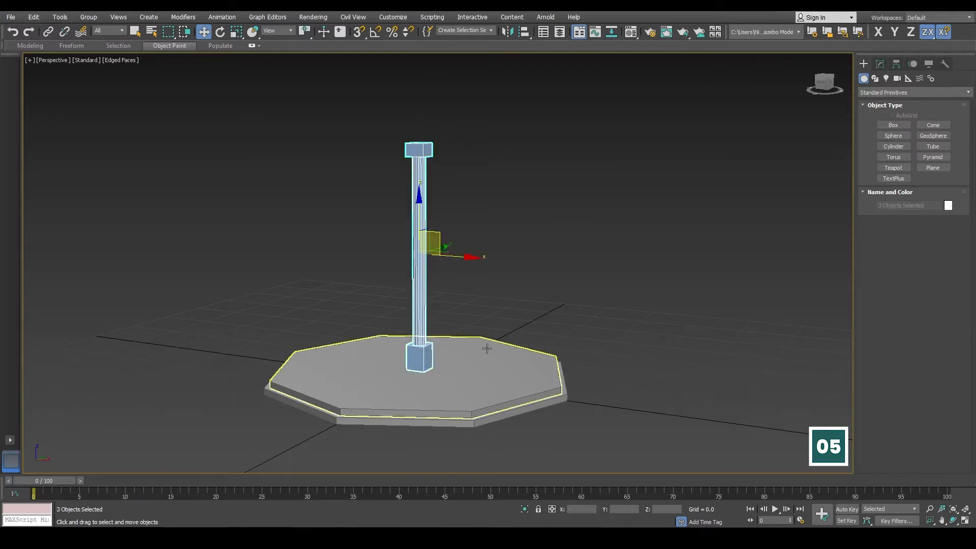
left_click(948, 205)
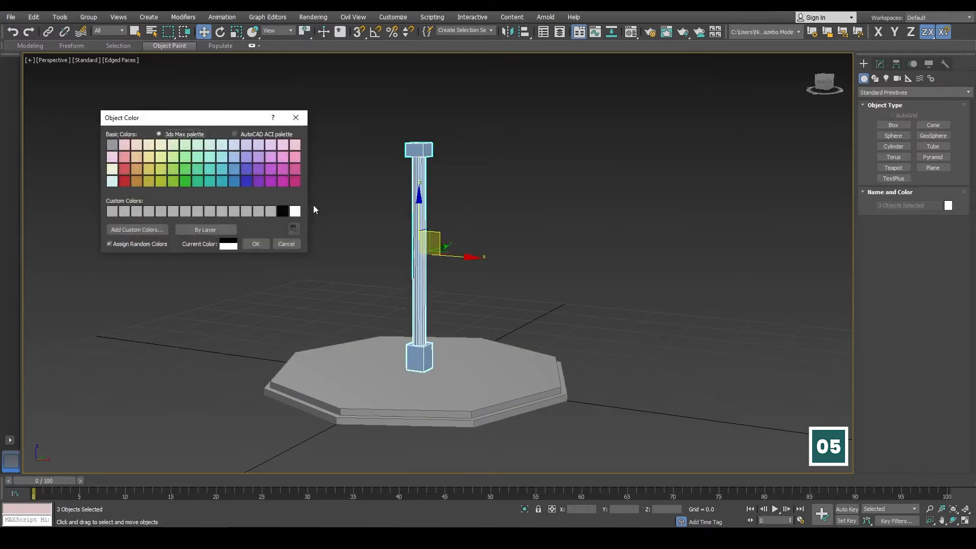
left_click(295, 210)
left_click(261, 243)
middle_click_drag(515, 228, 554, 223, "alt")
left_click(560, 215)
Step: Group the column's top box, shaft and base box under the name grpColumn_001
left_click(425, 154)
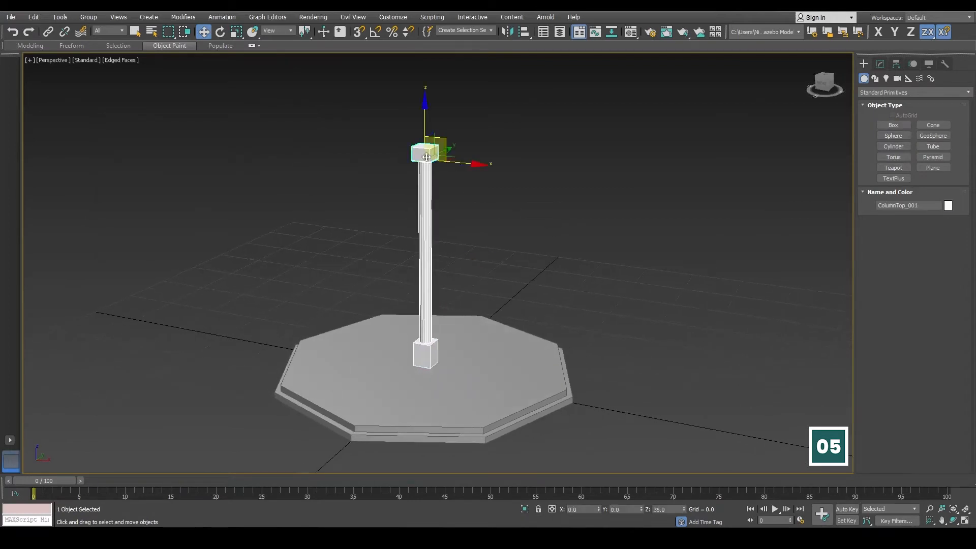
left_click(429, 288, "ctrl")
left_click(425, 356, "ctrl")
middle_click_drag(559, 277, 575, 266, "alt")
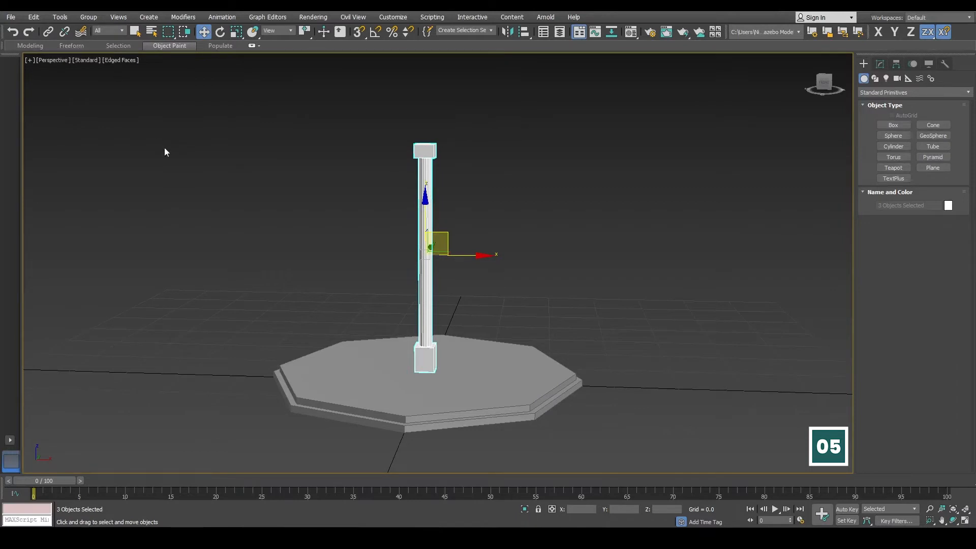
left_click(88, 18)
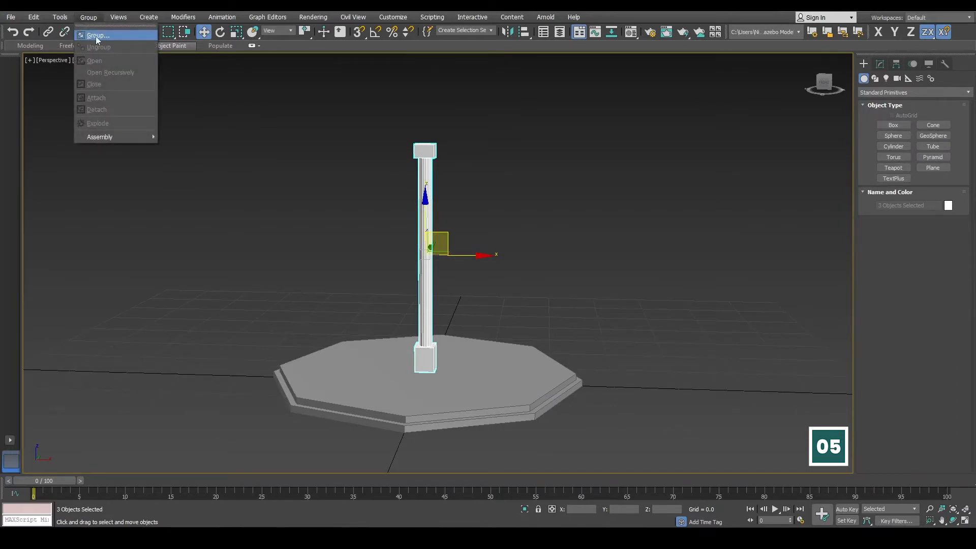
left_click(94, 36)
left_click_drag(466, 235, 571, 211)
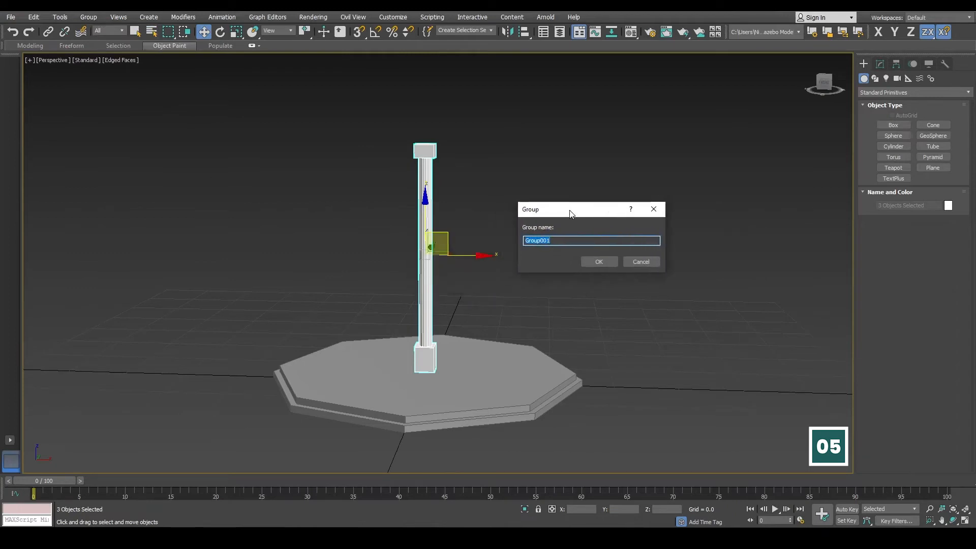
type("g")
left_click(602, 261)
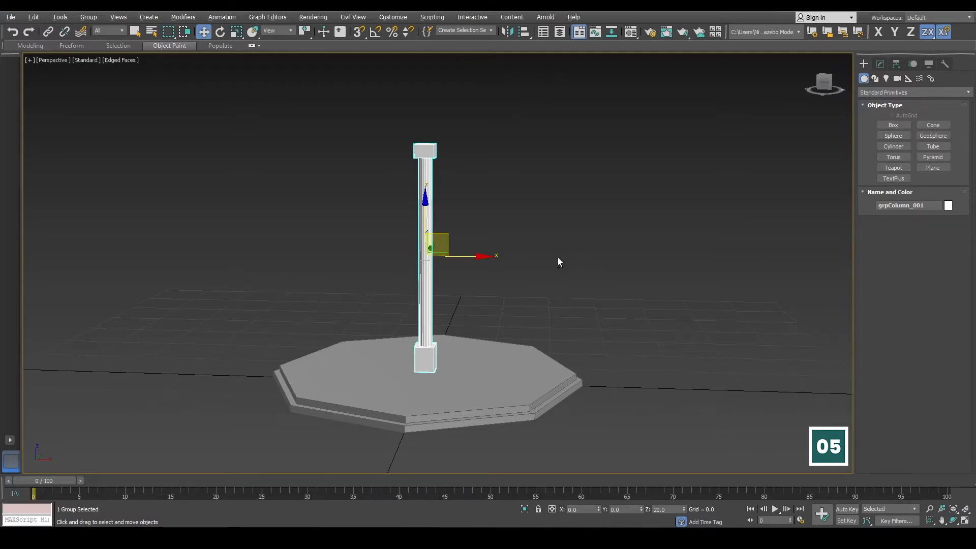
Step: Move the column group along the X axis to about -20.87, near a corner of the upper octagonal step
middle_click_drag(558, 261, 411, 327, "alt")
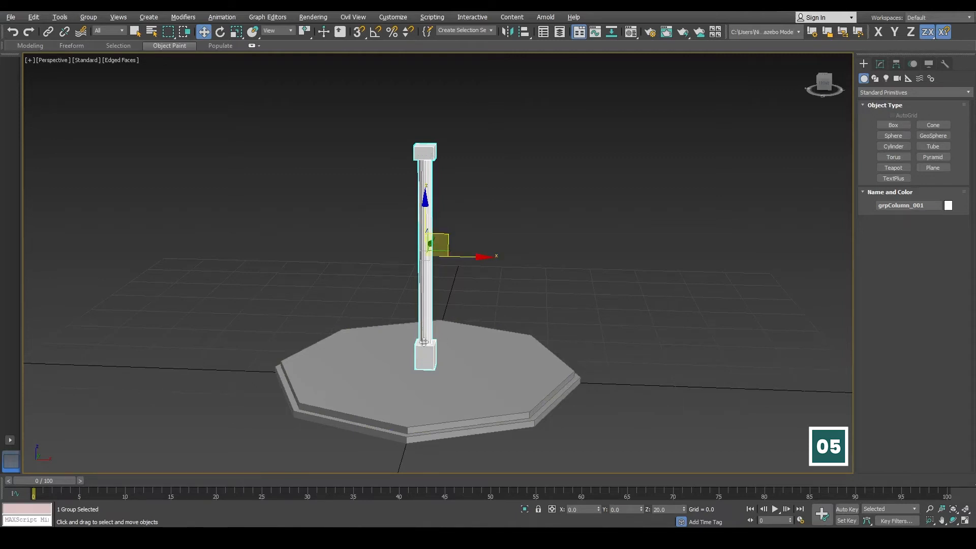
middle_click_drag(524, 287, 562, 270, "alt")
left_click_drag(507, 231, 376, 232)
middle_click_drag(509, 258, 459, 273, "alt")
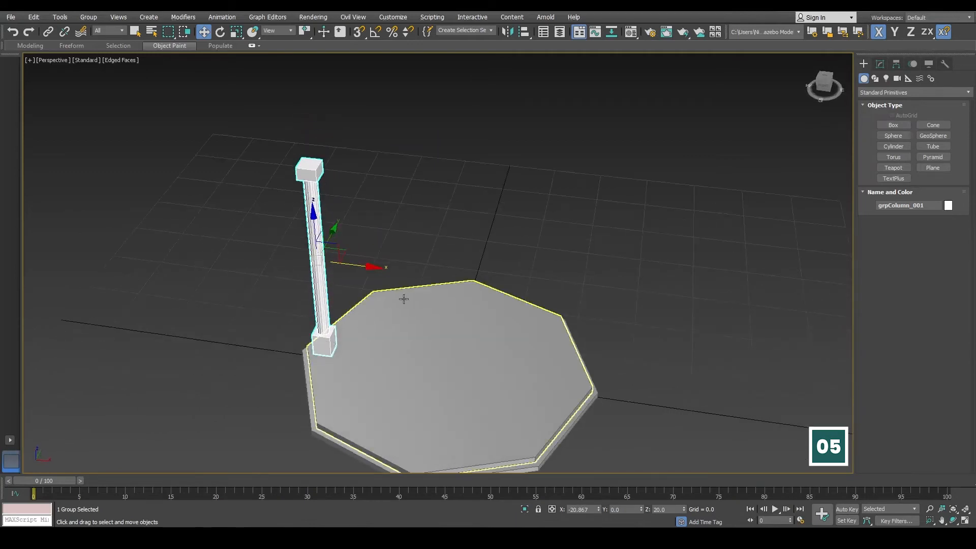
middle_click_drag(583, 388, 583, 336)
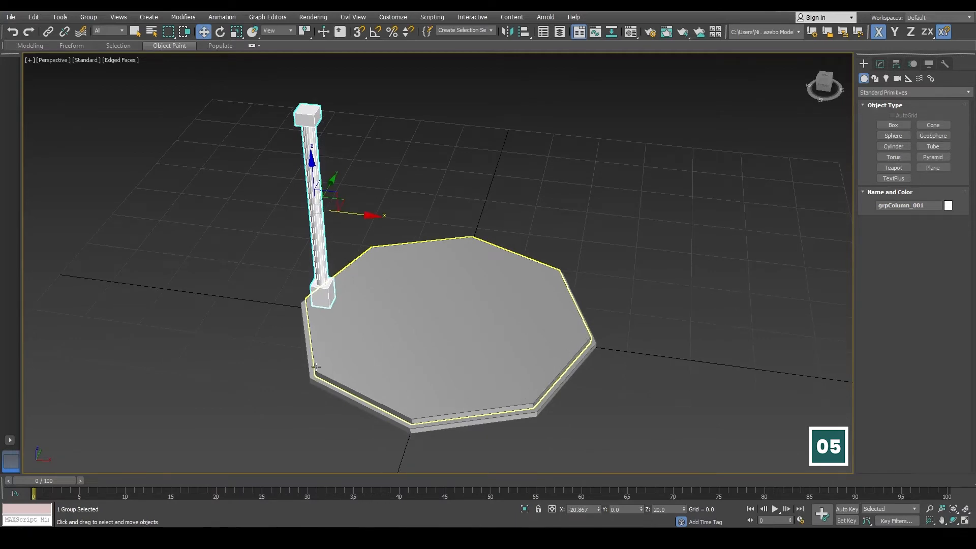
mouse_move(406, 301)
middle_mouse_down()
mouse_move(443, 347)
mouse_move(457, 319)
middle_mouse_up()
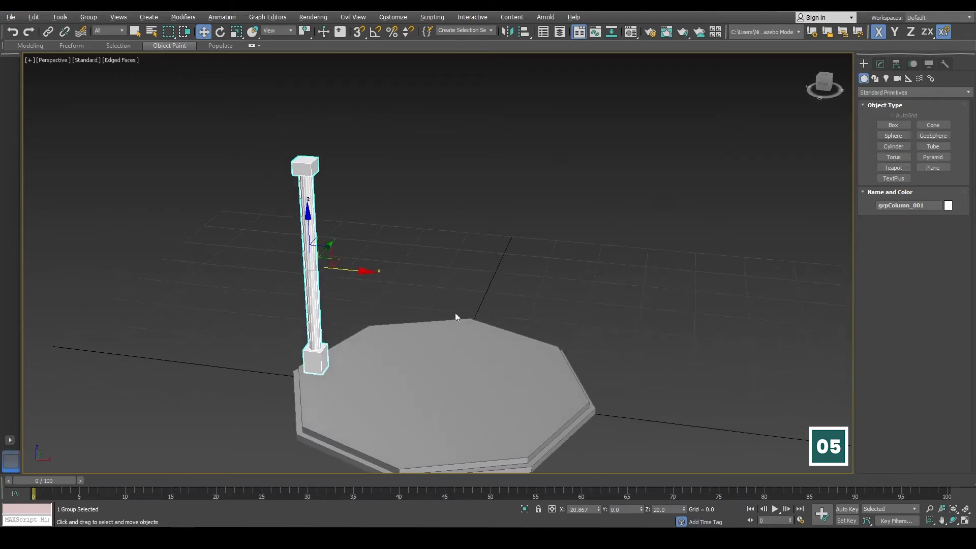
Step: Move only the pivot of the column group to X 0, above the centre of the octagonal steps
left_click(897, 64)
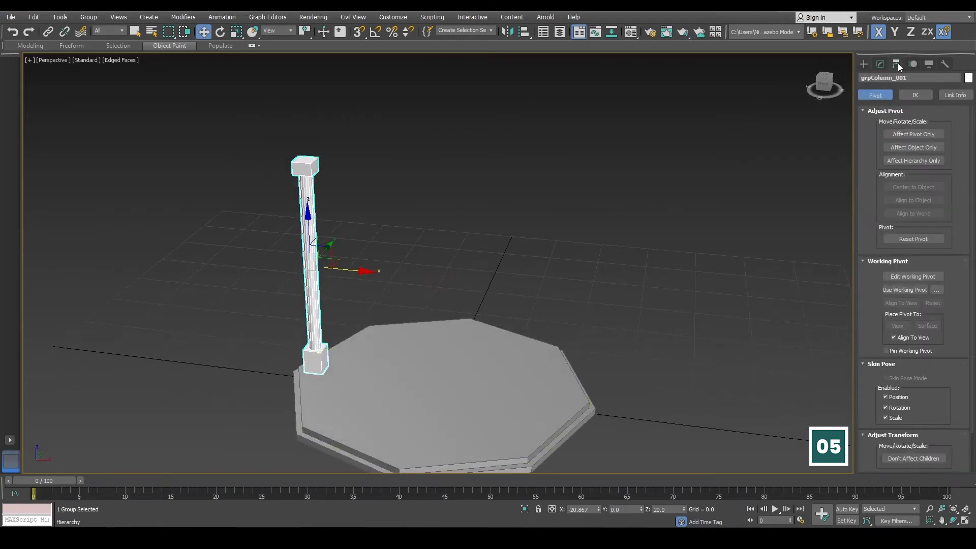
left_click(890, 135)
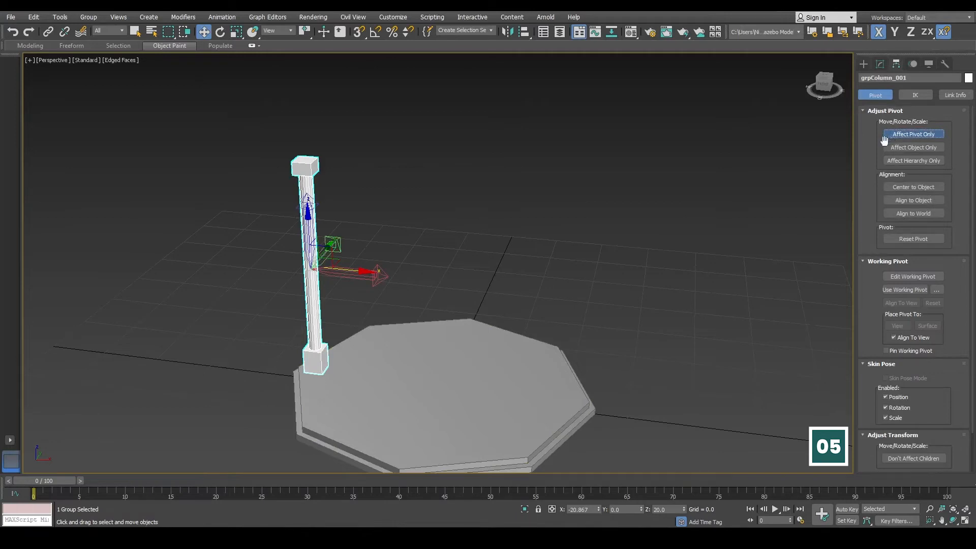
middle_click_drag(584, 254, 522, 242, "alt")
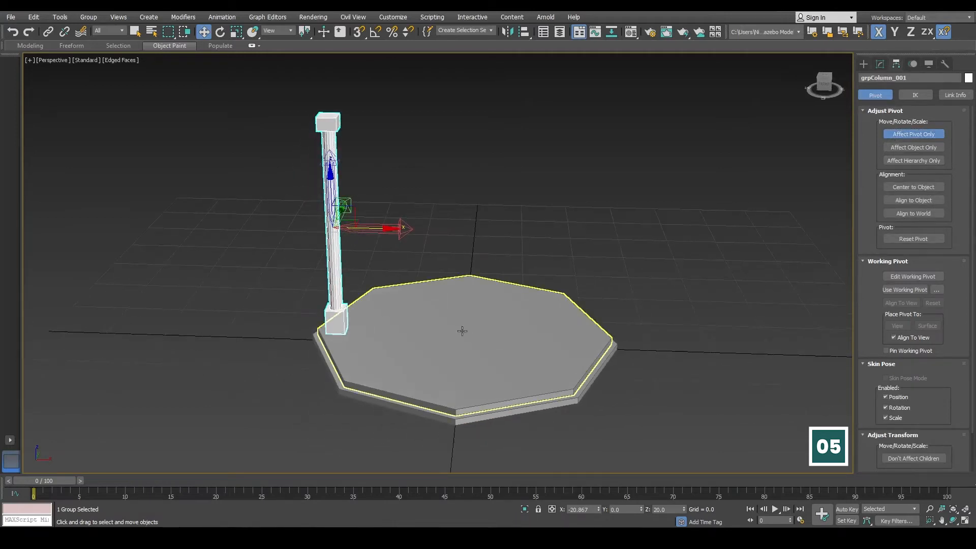
middle_click_drag(514, 339, 518, 305)
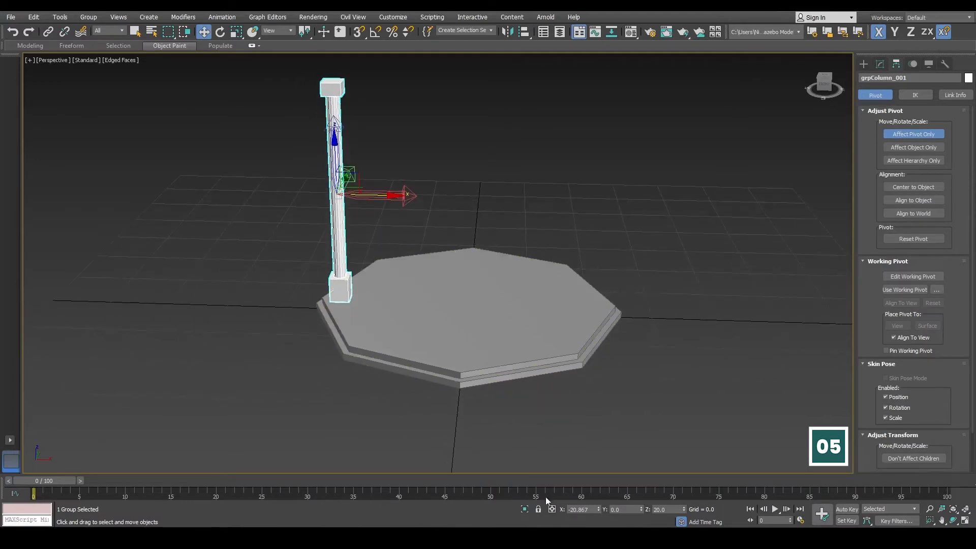
left_click(593, 510)
type("0")
key("Return")
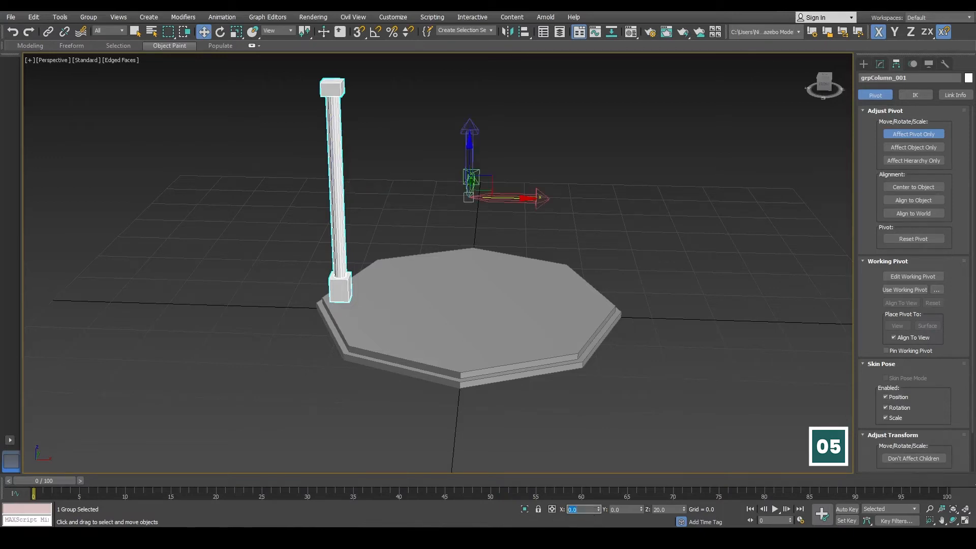
middle_click_drag(574, 269, 562, 288, "alt")
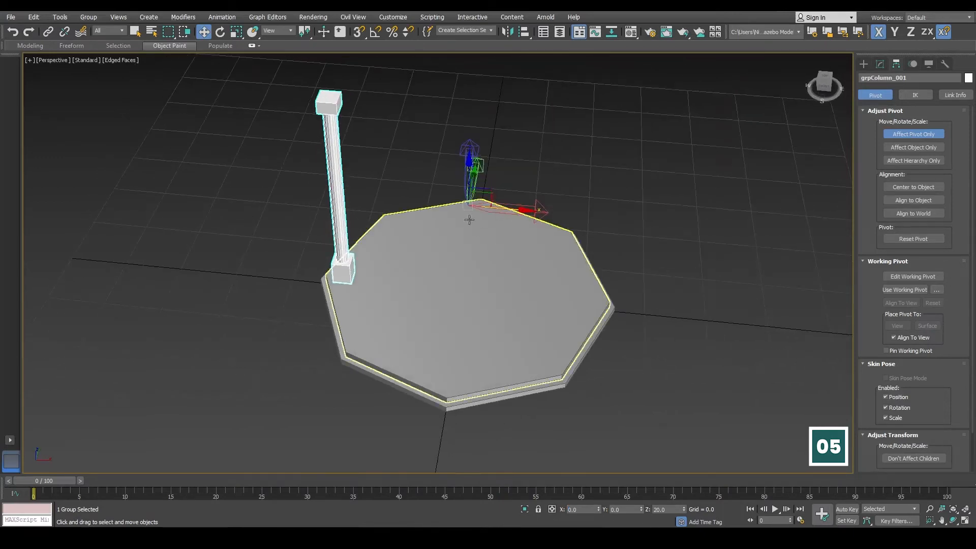
middle_click_drag(480, 233, 509, 249, "alt")
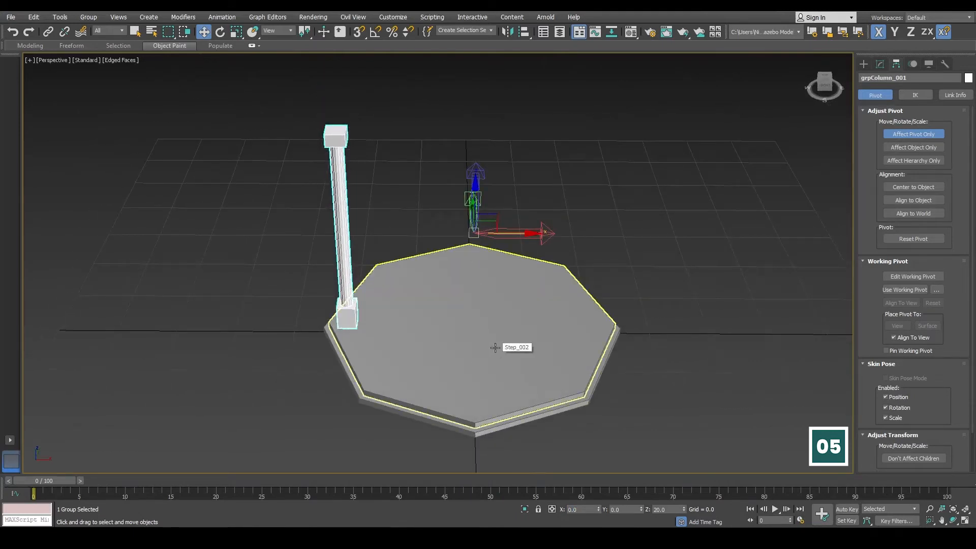
left_click(220, 32)
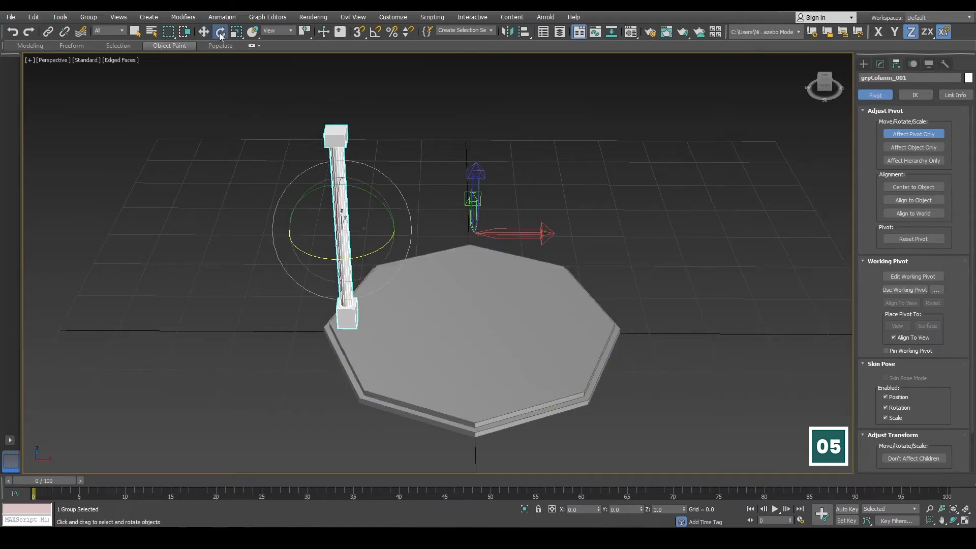
middle_click_drag(504, 254, 453, 254, "alt")
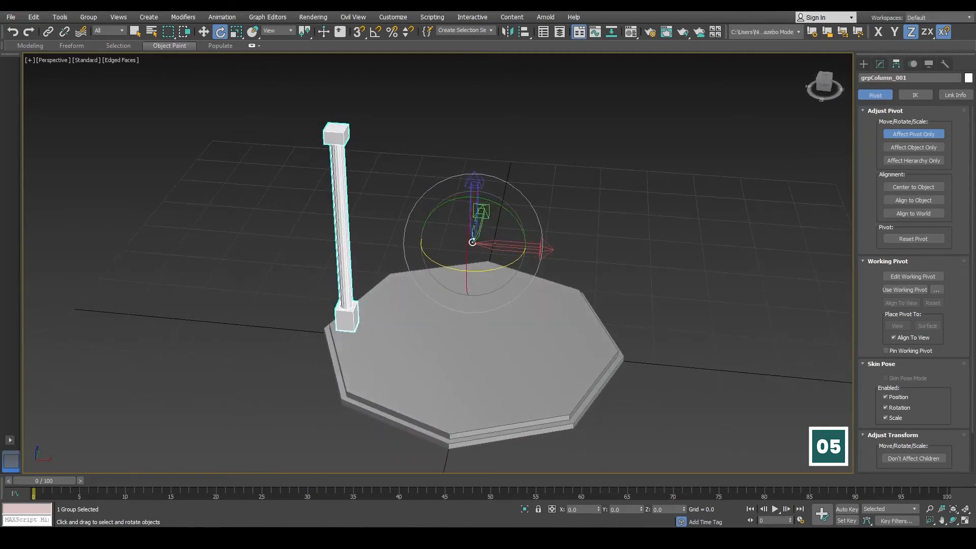
left_click(912, 134)
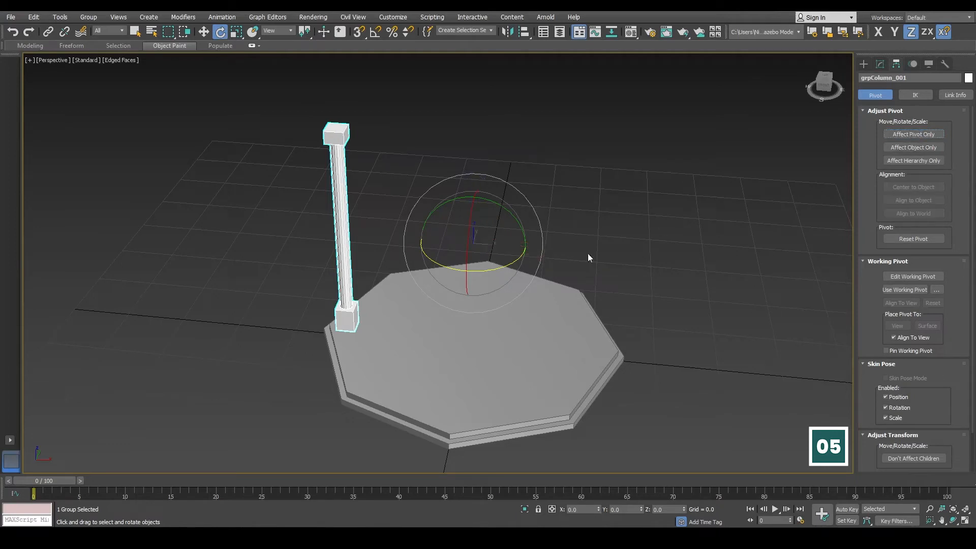
Step: Try rotating the column group about its relocated pivot at the centre of the steps
middle_click_drag(579, 244, 554, 239, "alt")
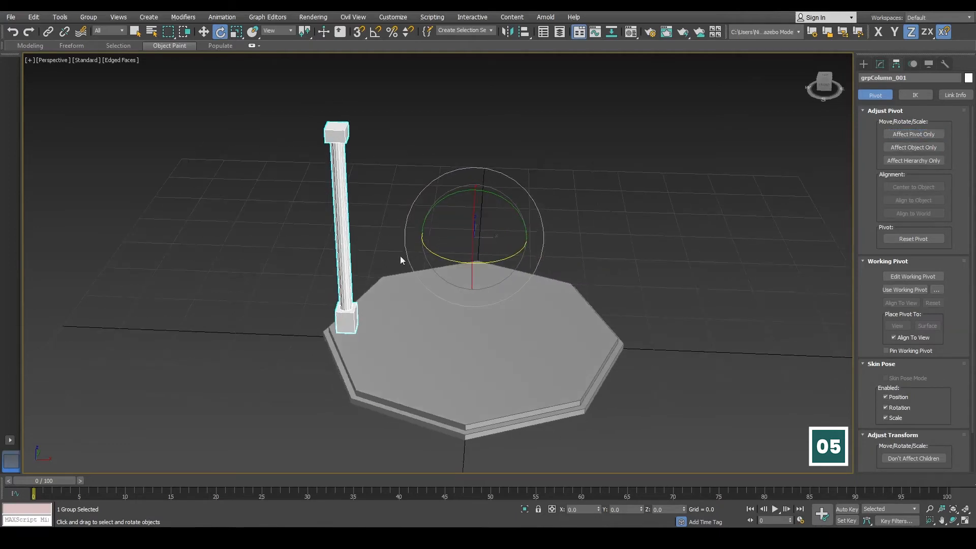
left_click(360, 121)
left_click(337, 131)
middle_click_drag(403, 238, 397, 235, "alt")
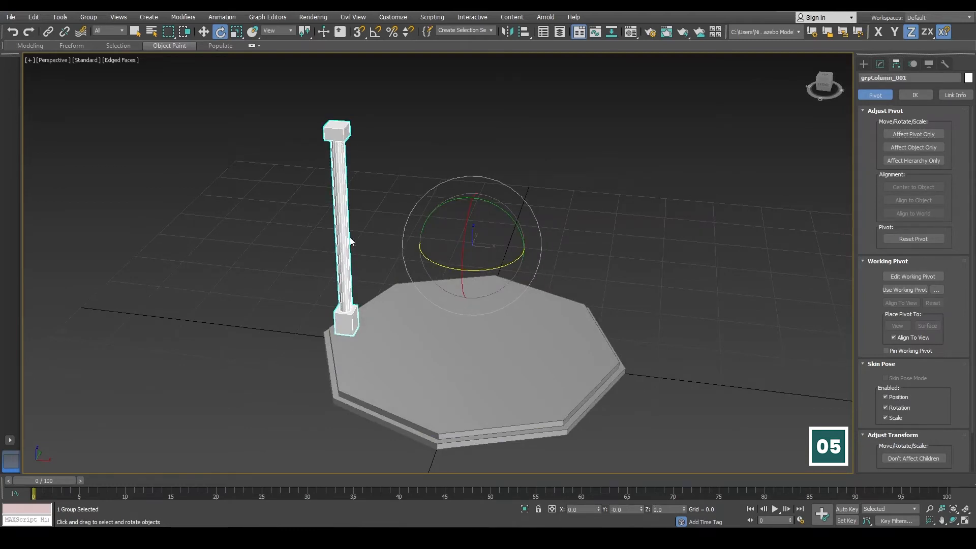
left_click_drag(492, 264, 508, 236)
mouse_move(597, 235)
middle_mouse_down("alt")
mouse_move(599, 259)
mouse_move(603, 246)
middle_mouse_up("alt")
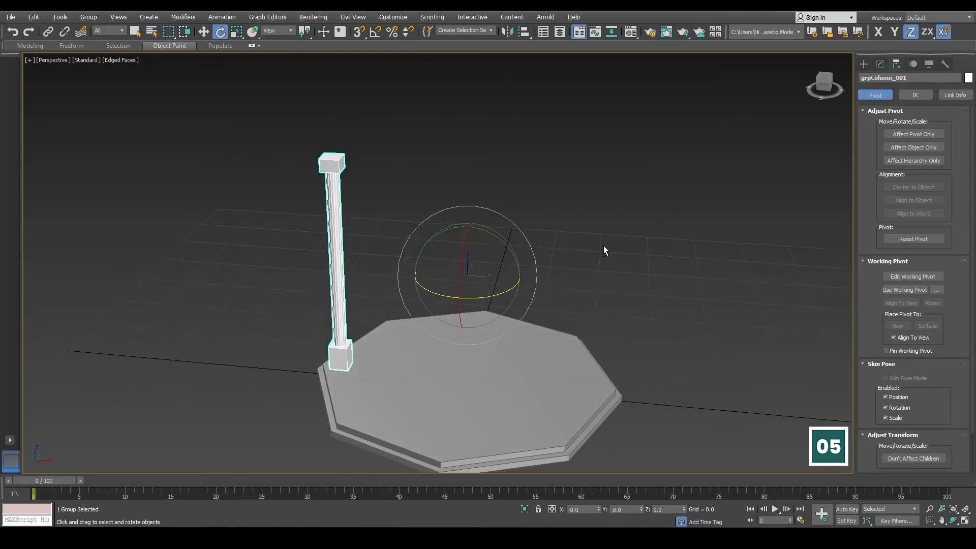
mouse_move(574, 175)
middle_mouse_down("alt")
mouse_move(569, 189)
mouse_move(555, 155)
mouse_move(556, 175)
middle_mouse_up("alt")
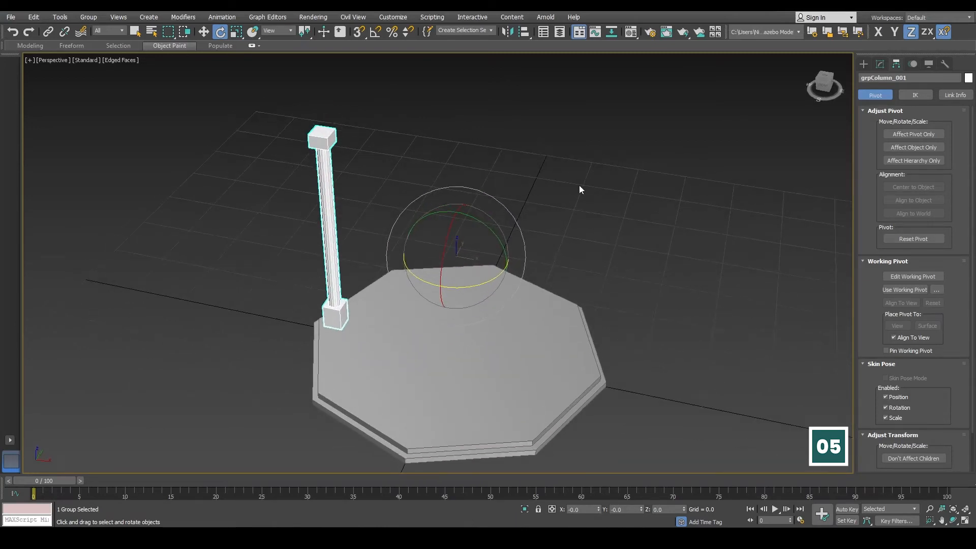
Step: Change the angle snap increment in the Grid and Snap Settings
right_click(374, 33)
left_click_drag(469, 199, 469, 105)
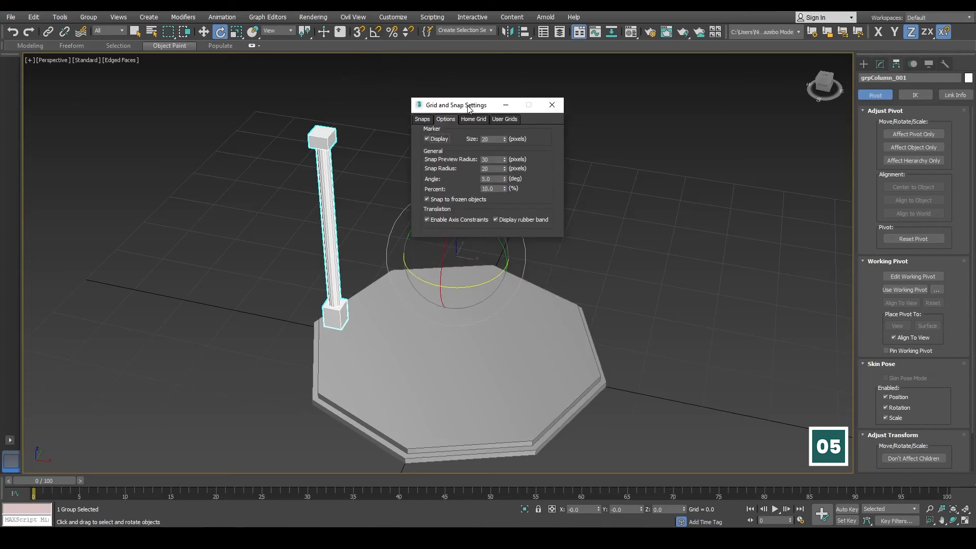
double_click(489, 179)
left_click(553, 106)
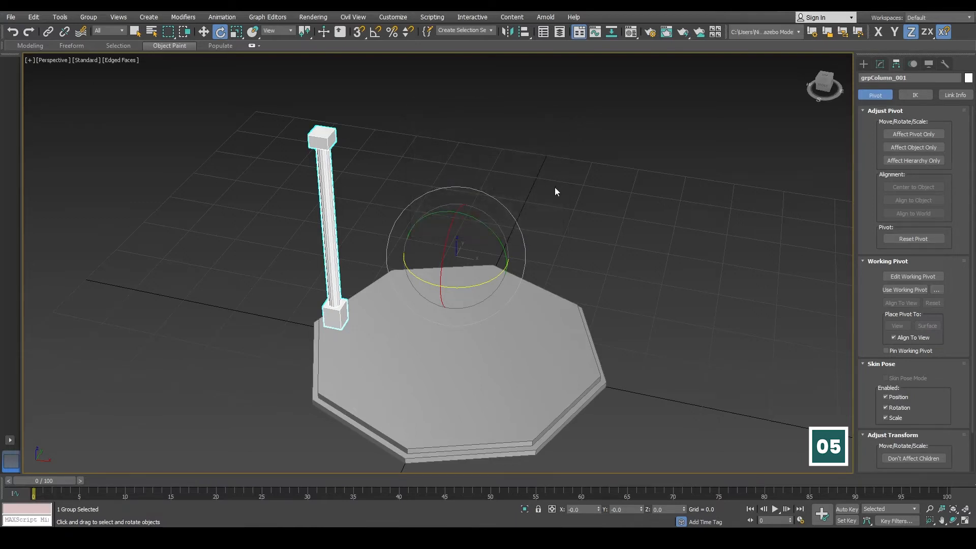
middle_click_drag(556, 192, 552, 213, "alt")
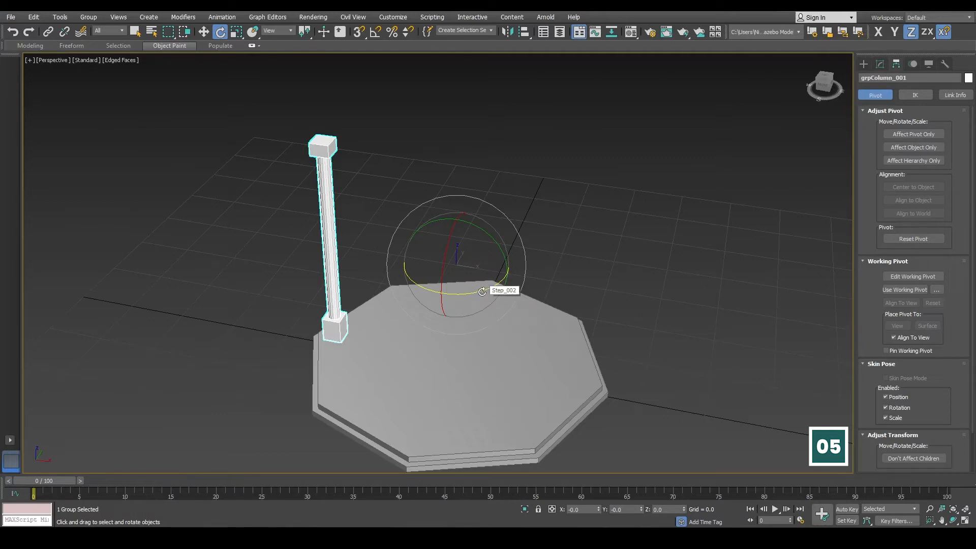
left_click_drag(482, 292, 469, 291, "shift")
left_click(520, 311)
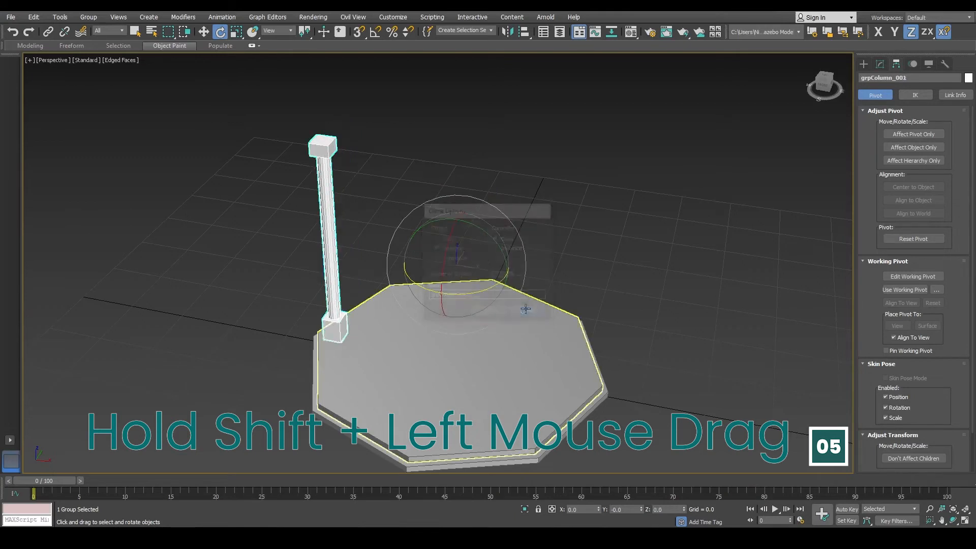
Step: With angle snap on, clone the column group as seven instances, each rotated -45 degrees about Z around the octagonal steps
left_click(375, 34)
left_click_drag(478, 293, 456, 291, "shift")
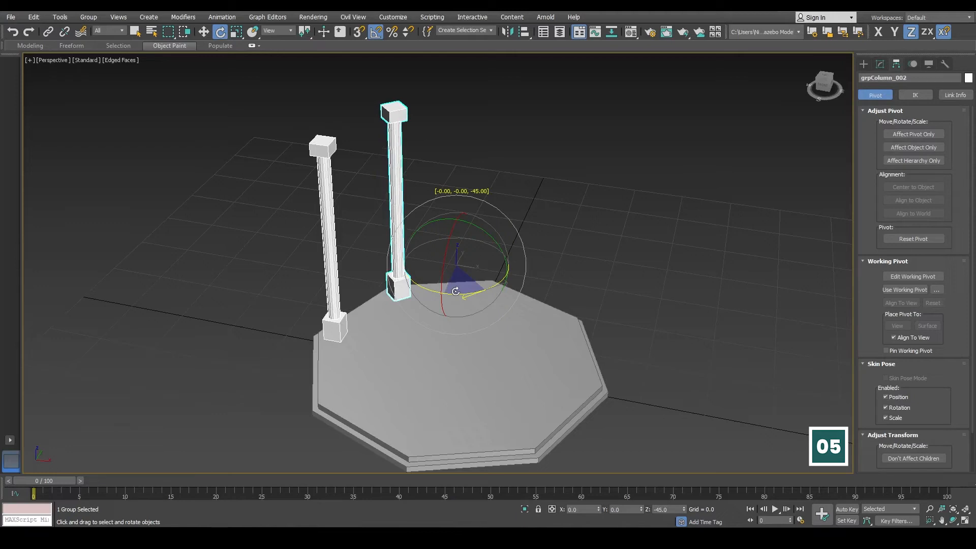
left_click_drag(456, 291, 456, 293, "shift")
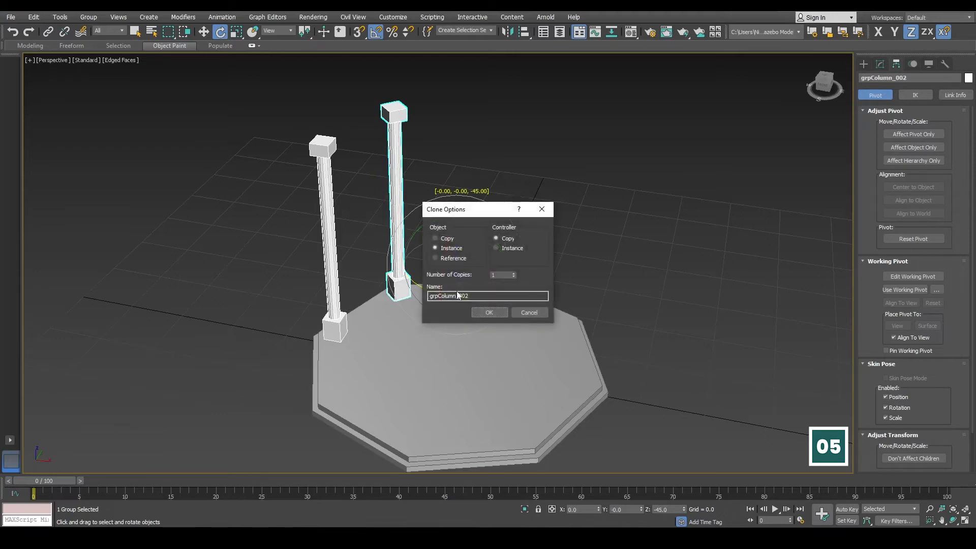
left_click_drag(471, 212, 609, 148)
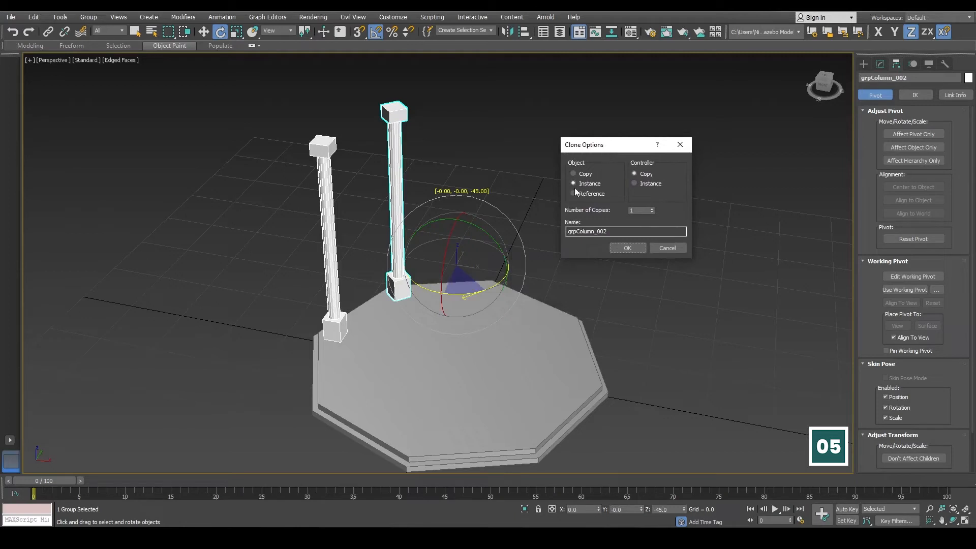
double_click(632, 210)
left_click(626, 249)
middle_click_drag(595, 268, 478, 255)
scroll(478, 262, "down", 4)
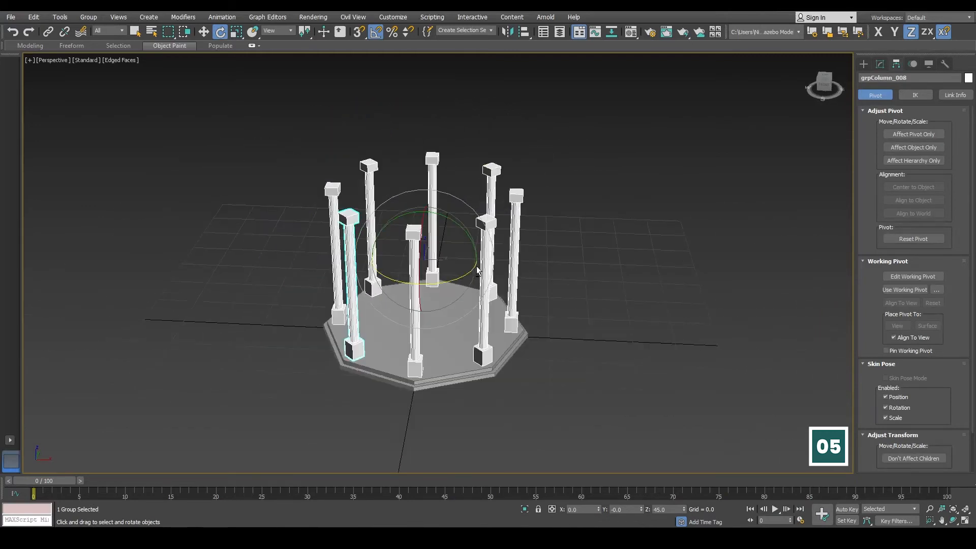
Step: Examine the ring of eight columns from several angles and check the individual column groups on the platform
left_click(596, 241)
middle_click_drag(614, 230, 624, 247, "alt")
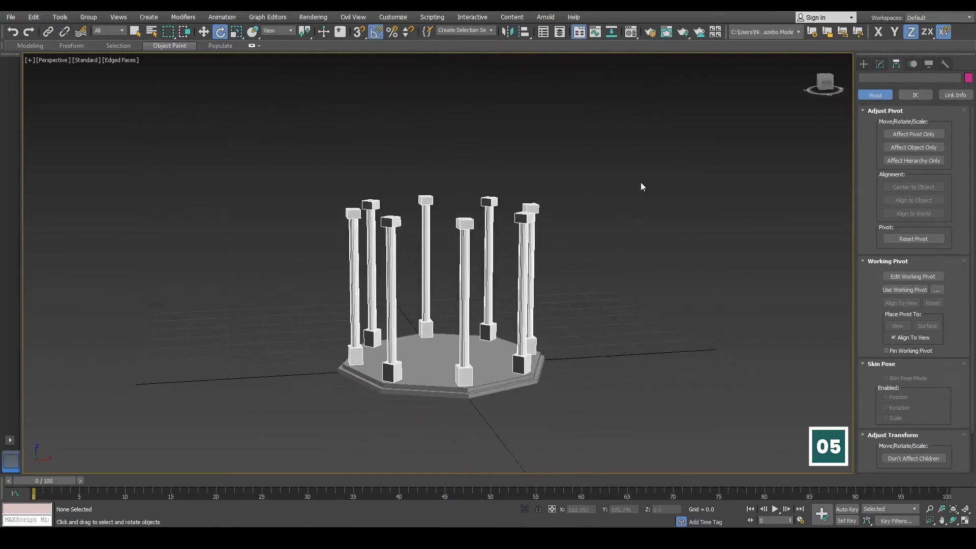
left_click(527, 264)
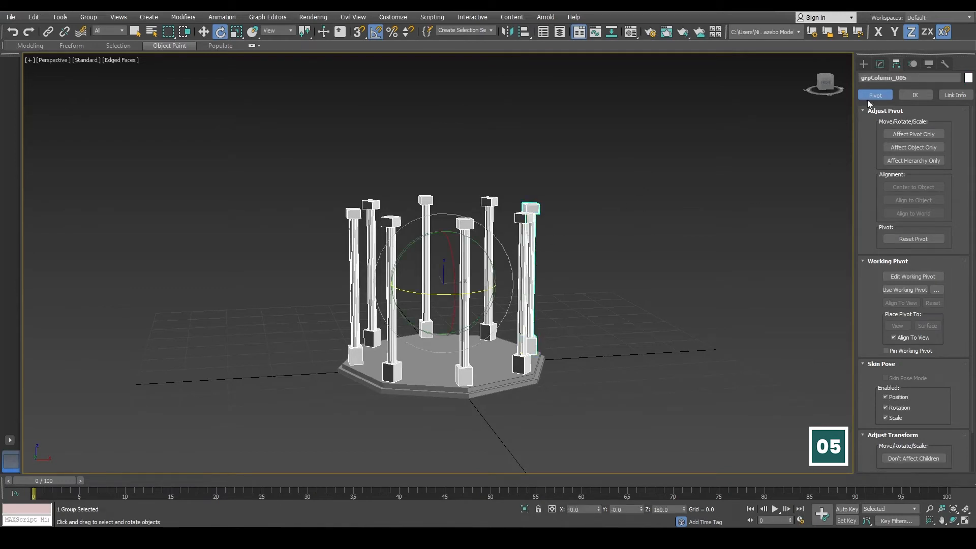
left_click(864, 64)
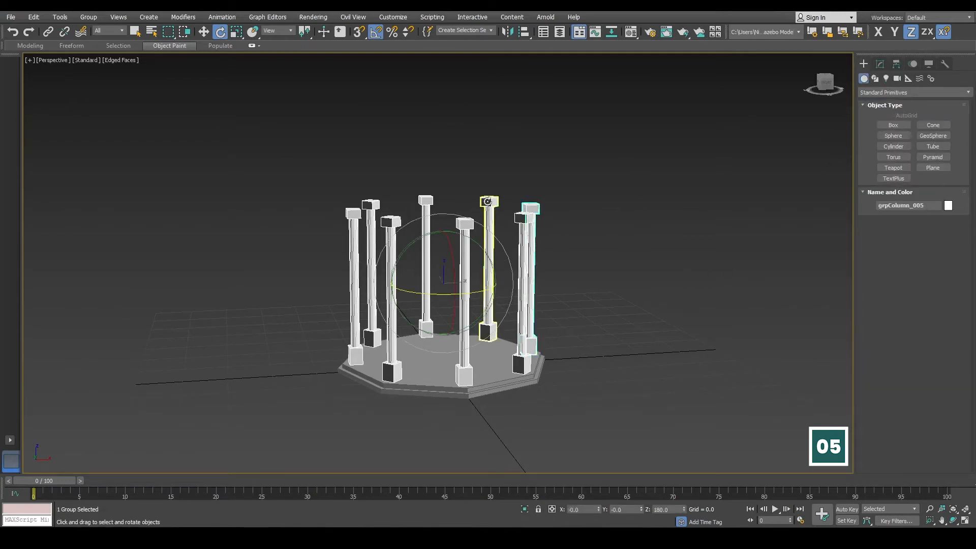
left_click(403, 200)
left_click(425, 204)
middle_click_drag(548, 252, 524, 258, "alt")
left_click(228, 138)
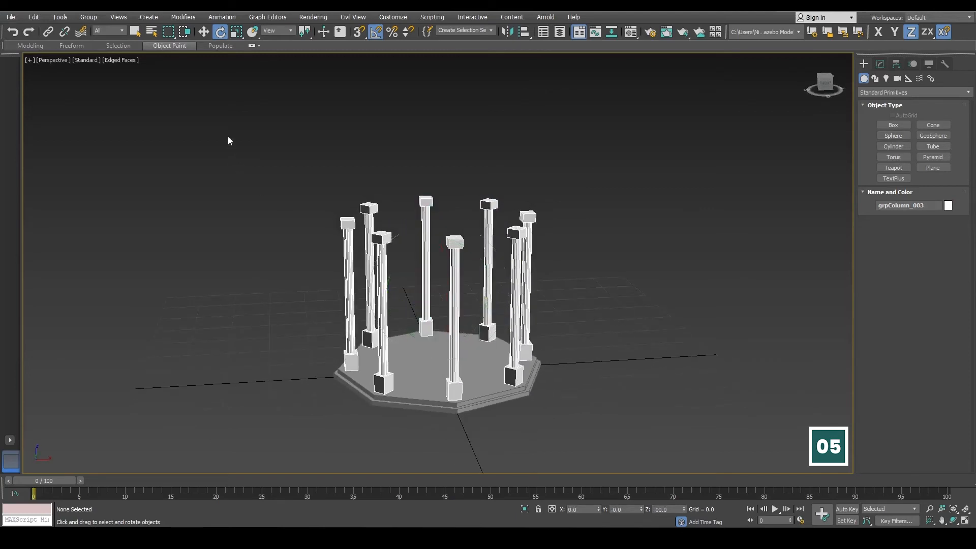
left_click(203, 31)
middle_click_drag(516, 226, 529, 211, "alt")
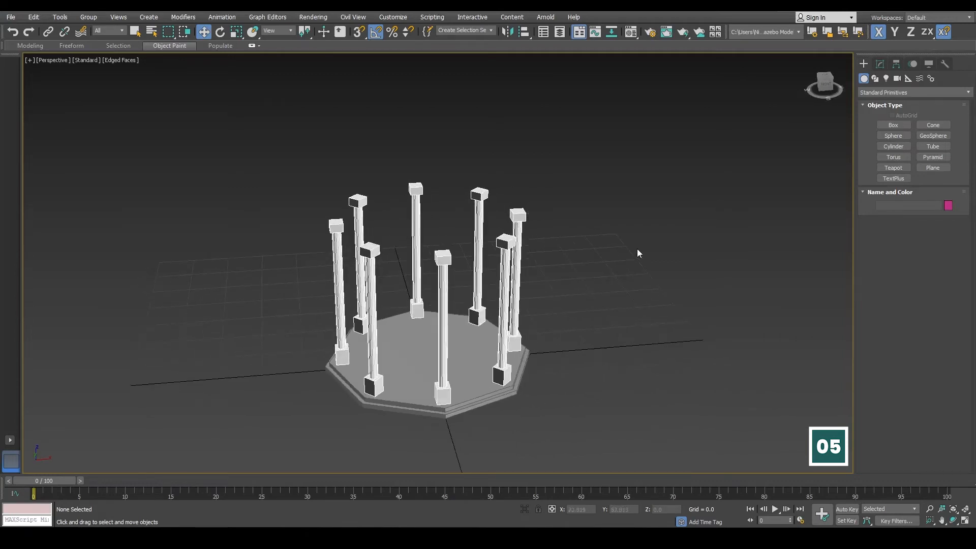
middle_click_drag(654, 260, 668, 256, "alt")
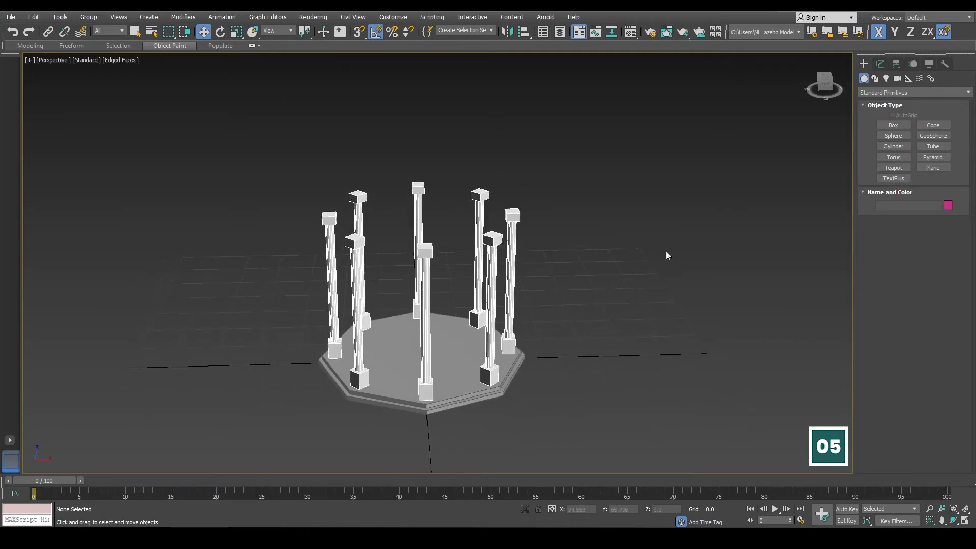
Step: Create a sphere with radius 25 at the origin, centred on the octagonal platform
left_click(890, 135)
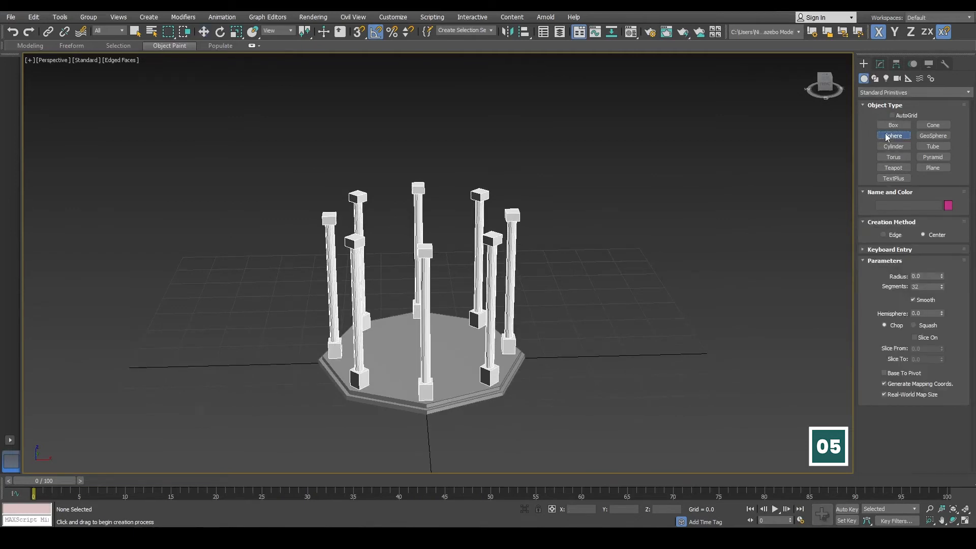
left_click(879, 249)
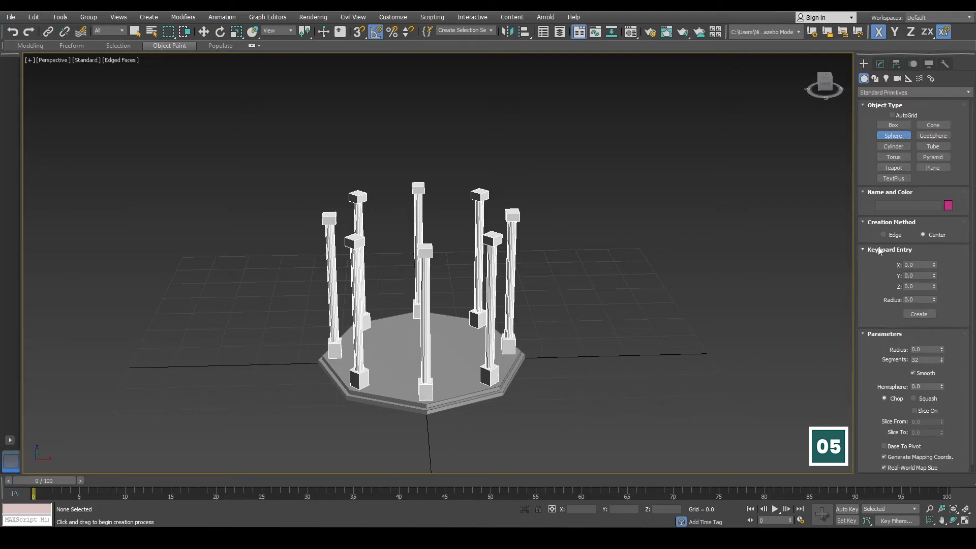
left_click(927, 300)
type("25")
left_click(920, 315)
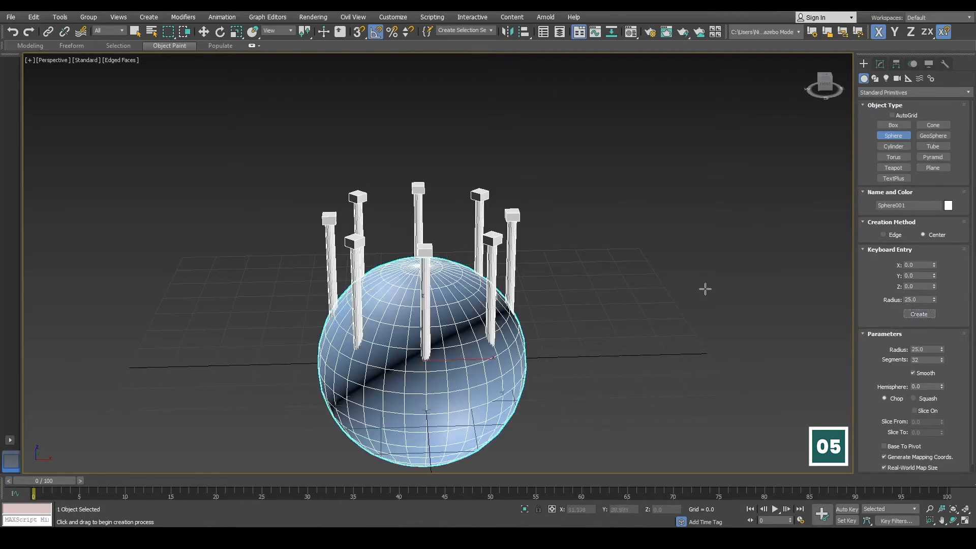
key("w")
middle_click_drag(673, 300, 606, 257)
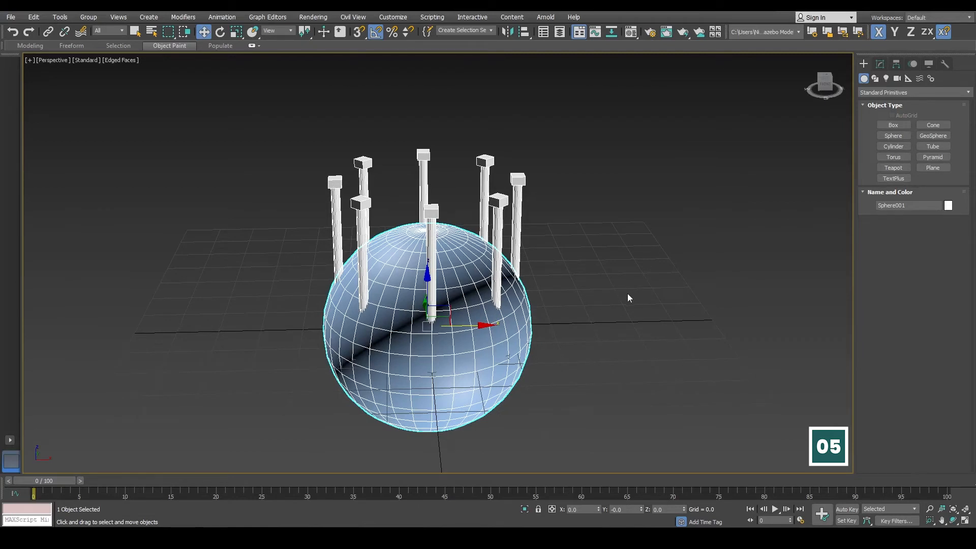
middle_click_drag(628, 298, 619, 287, "alt")
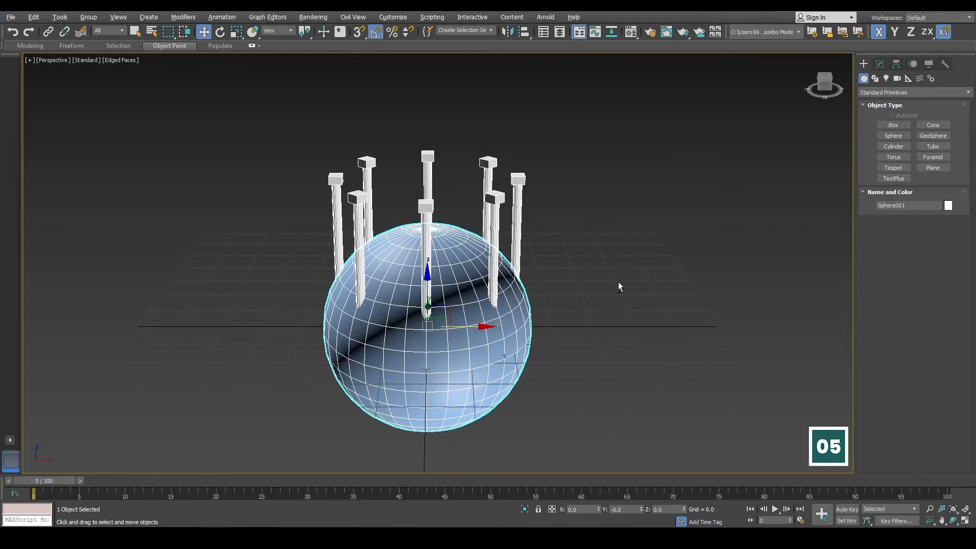
Step: Cut the sphere to its upper half by setting its Hemisphere value to 0.5
left_click(879, 65)
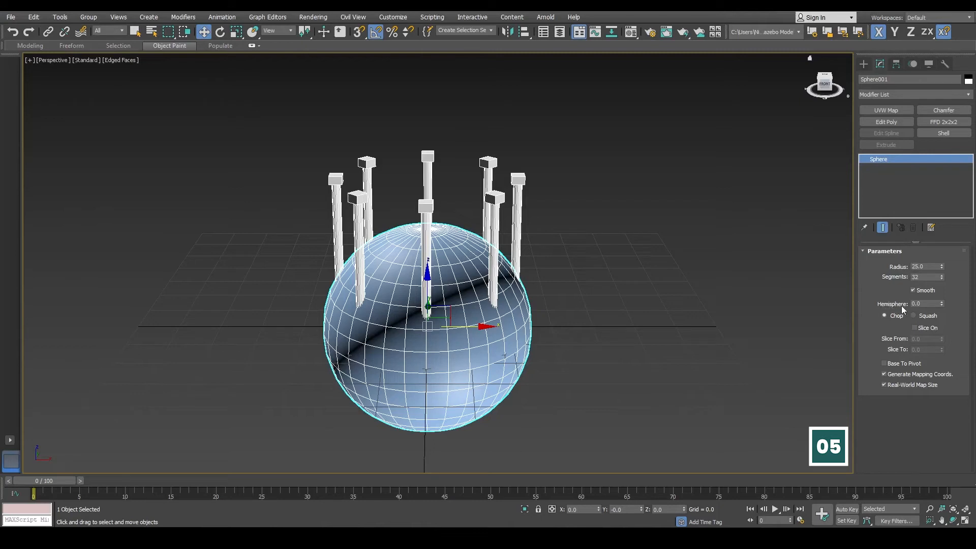
left_click_drag(942, 303, 935, 255)
middle_click_drag(627, 310, 657, 292, "alt")
mouse_move(940, 301)
left_mouse_down()
mouse_move(937, 271)
mouse_move(939, 317)
mouse_move(939, 301)
left_mouse_up()
double_click(938, 304)
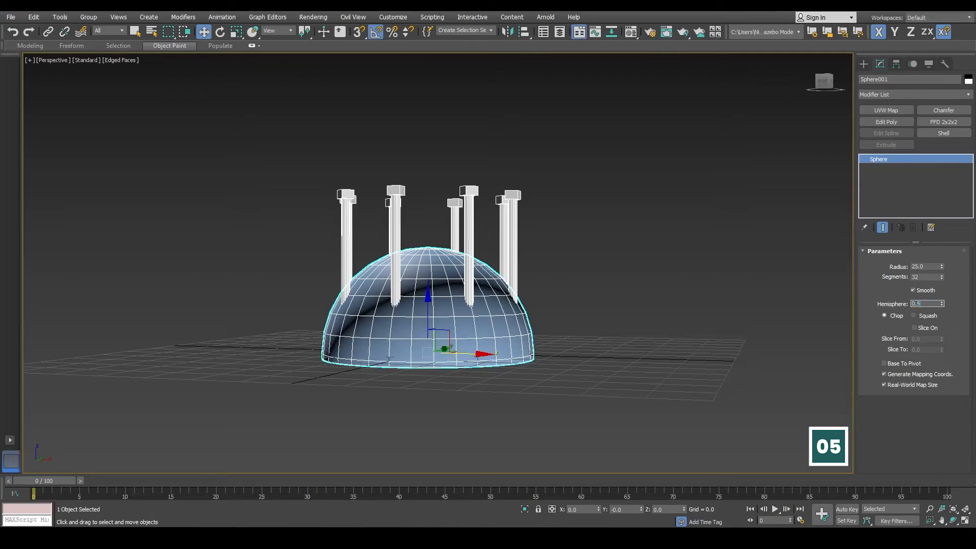
key("Return")
mouse_move(642, 272)
middle_mouse_down("alt")
mouse_move(670, 269)
mouse_move(629, 268)
middle_mouse_up("alt")
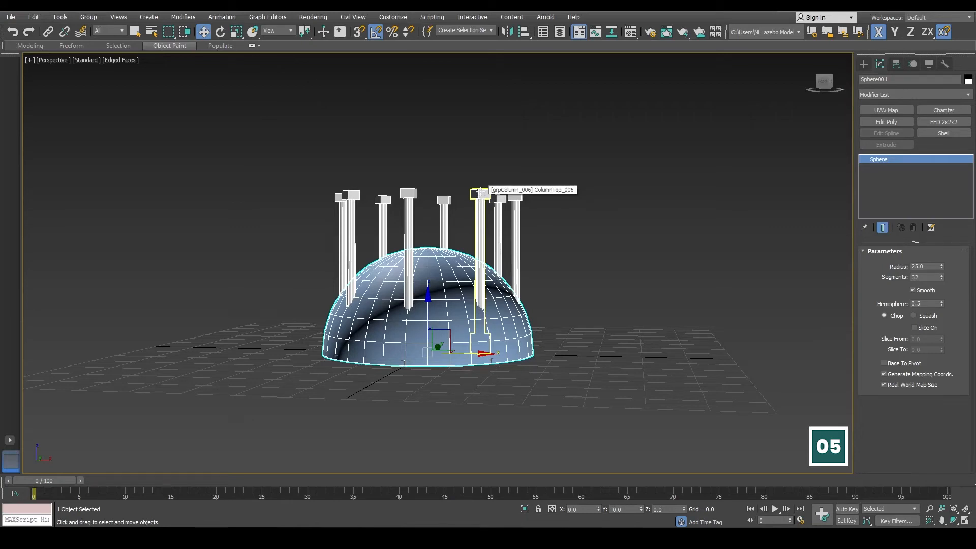
Step: Raise the half sphere to Z 38 and check how it rests on the column tops
left_click(668, 509)
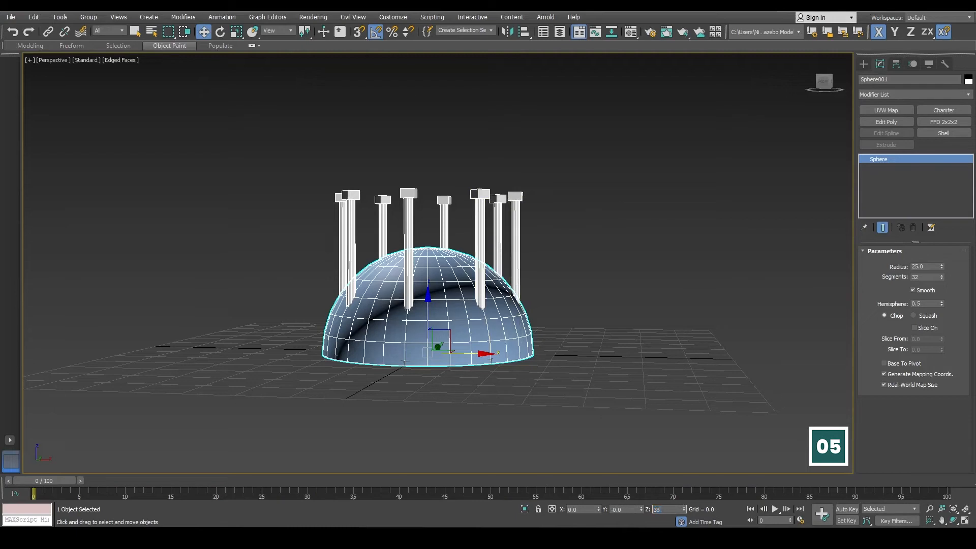
type("38")
key("Return")
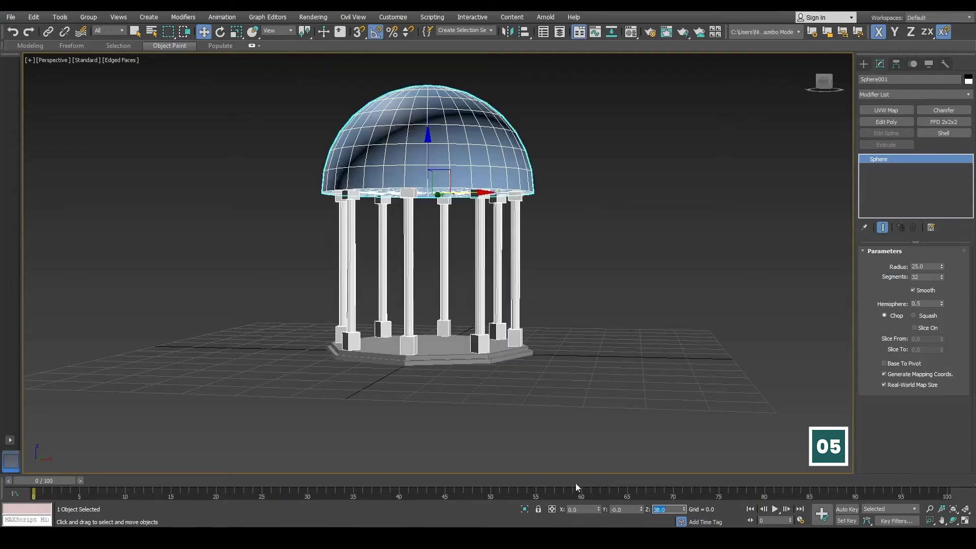
mouse_move(514, 265)
middle_mouse_down()
mouse_move(519, 277)
mouse_move(511, 275)
middle_mouse_up()
left_click(526, 133)
left_click(464, 153)
scroll(463, 185, "up", 3)
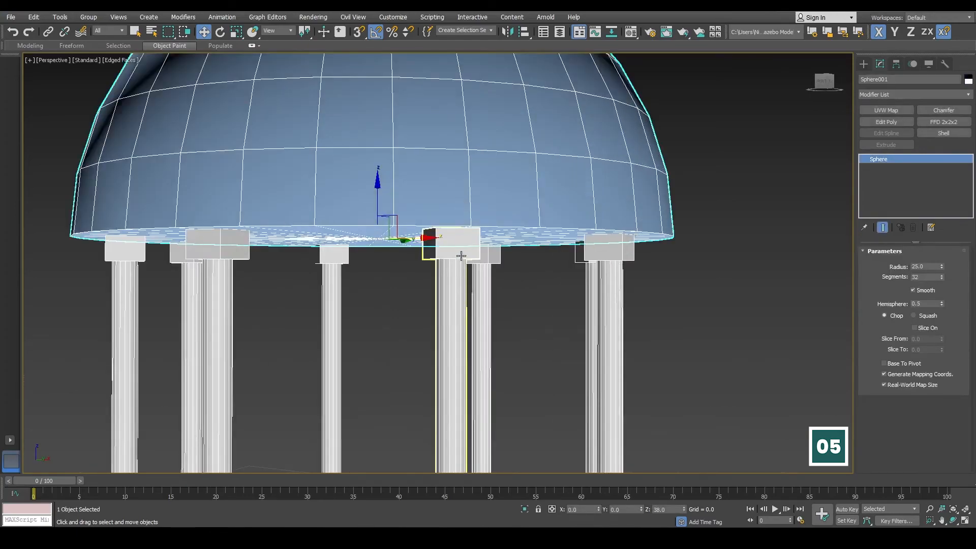
middle_click_drag(579, 253, 645, 231)
left_click(645, 231)
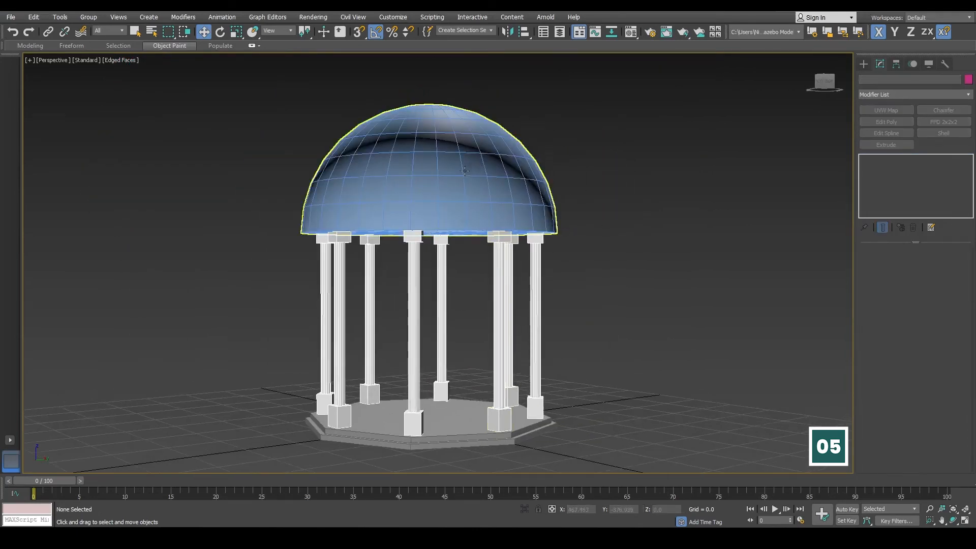
Step: Flatten the half sphere by scaling it along Z only to about 51%
left_click(464, 170)
middle_click_drag(464, 171, 541, 208, "alt")
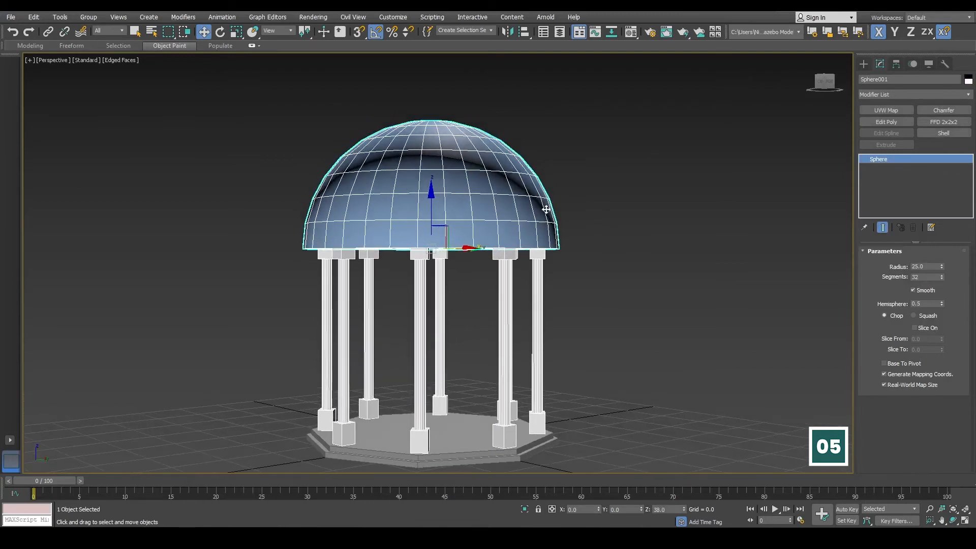
left_click(237, 33)
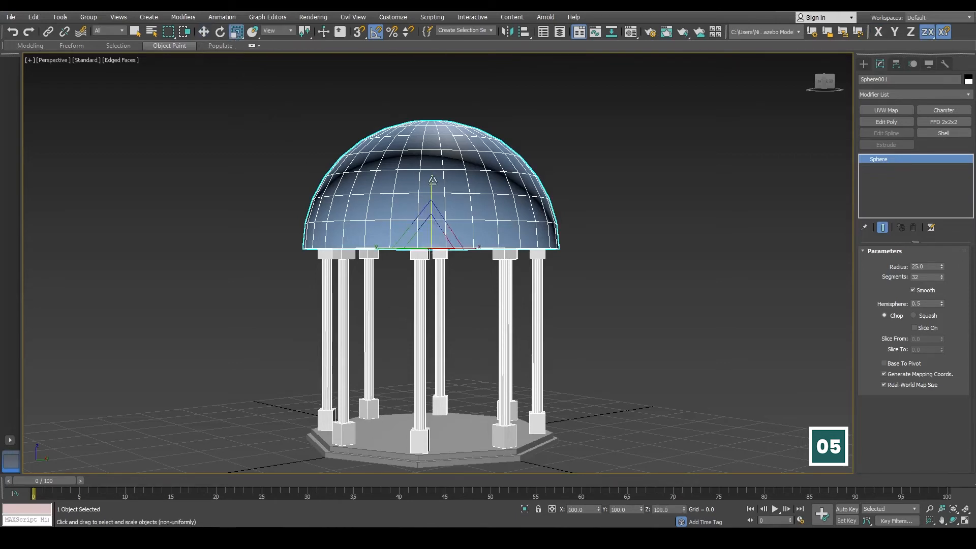
left_click_drag(432, 181, 427, 214)
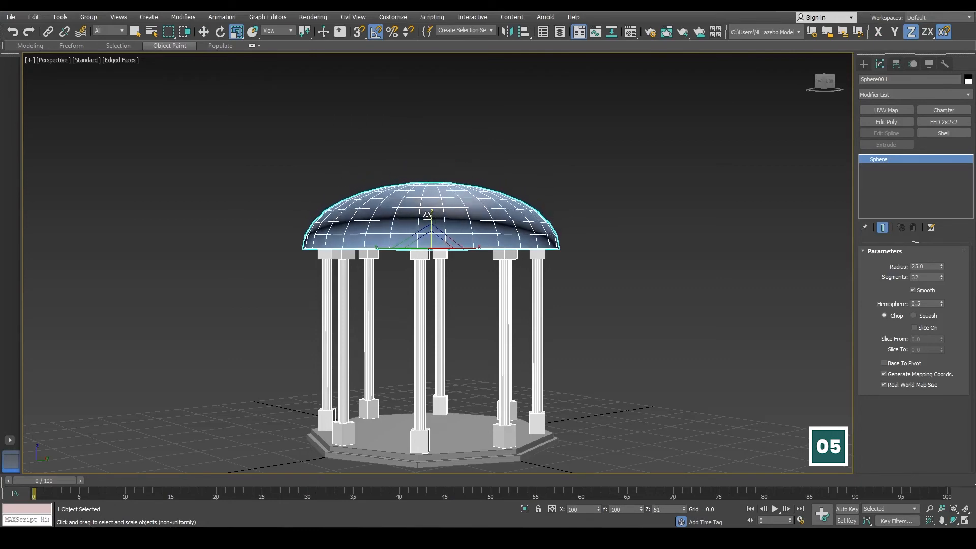
mouse_move(508, 209)
middle_mouse_down("alt")
mouse_move(524, 205)
mouse_move(493, 215)
mouse_move(516, 207)
middle_mouse_up("alt")
left_click(620, 212)
middle_click_drag(603, 220, 569, 165, "alt")
Step: Rename the flattened half sphere as Dome_001
left_click(450, 161)
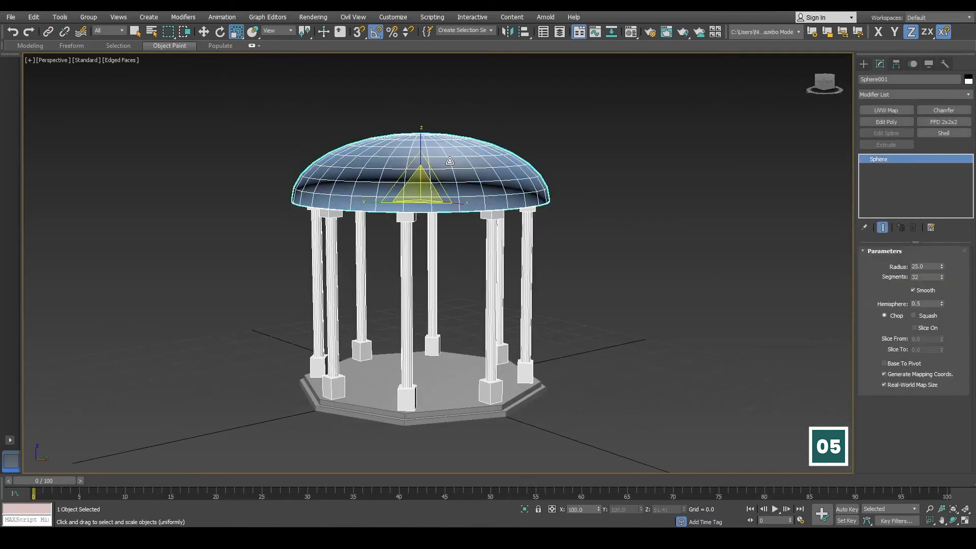
left_click(863, 63)
left_click(914, 208)
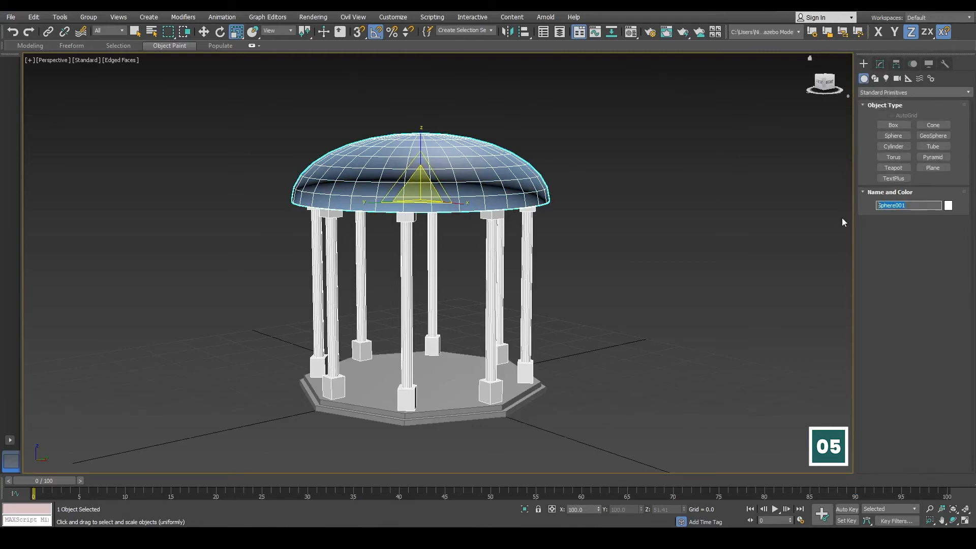
type("Dome_")
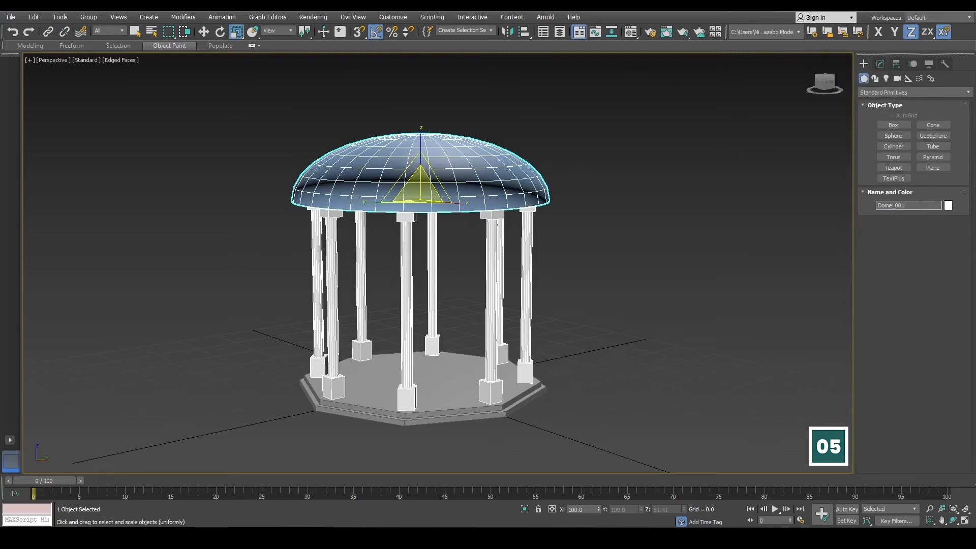
key("Return")
Step: Try a light peach object colour on the dome
left_click(948, 205)
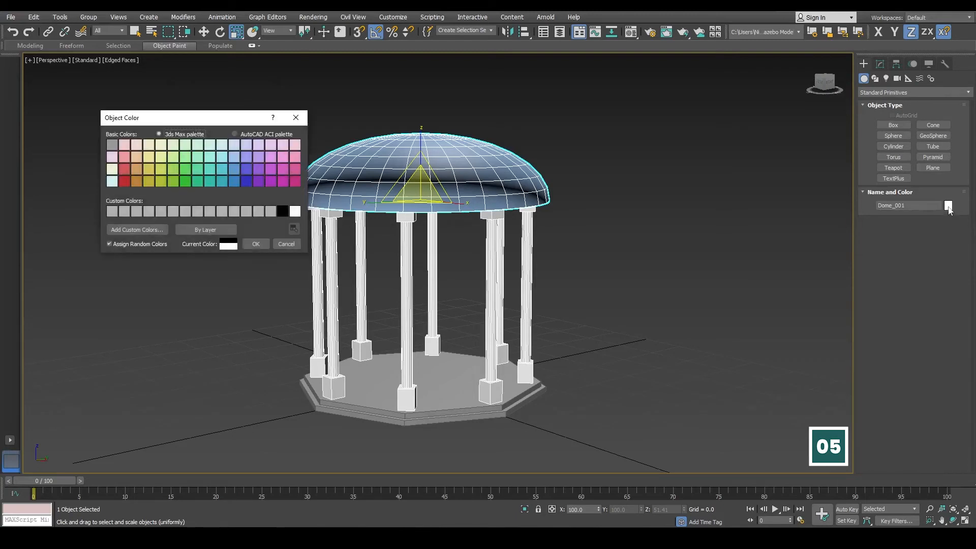
left_click(137, 158)
left_click(257, 244)
left_click(657, 245)
mouse_move(657, 244)
middle_mouse_down("alt")
mouse_move(643, 249)
mouse_move(662, 246)
middle_mouse_up("alt")
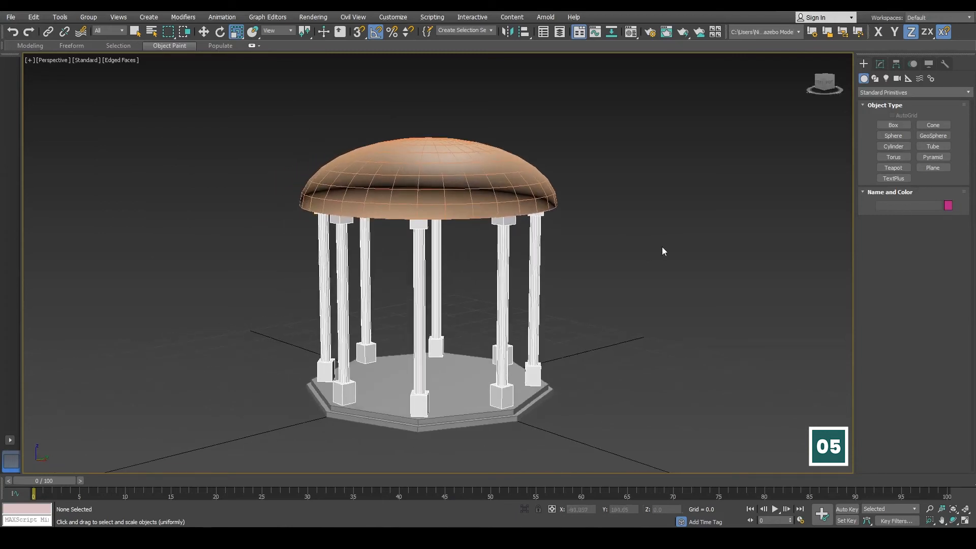
Step: Set the dome's object colour to a deeper orange from the 3ds Max palette
left_click(532, 185)
left_click(947, 205)
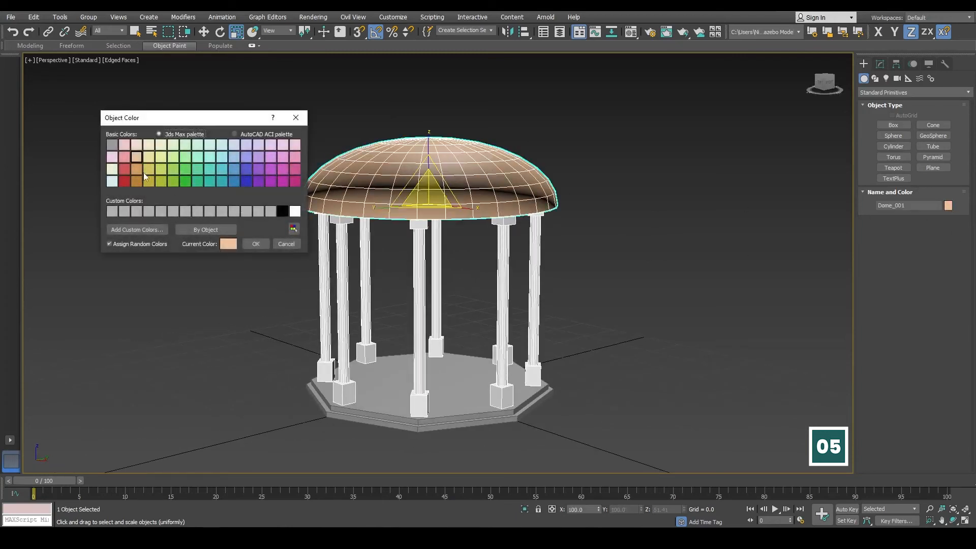
left_click(150, 159)
left_click(138, 170)
left_click(256, 244)
left_click(708, 242)
middle_click_drag(708, 243, 608, 238, "alt")
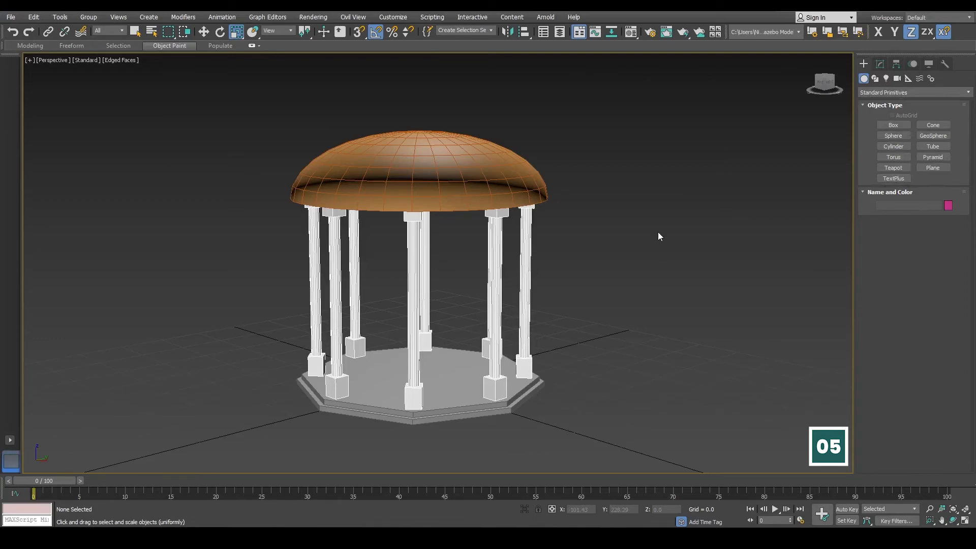
Step: Turn off Edged Faces in the perspective viewport and inspect the smooth-shaded gazebo from different angles
left_click(121, 62)
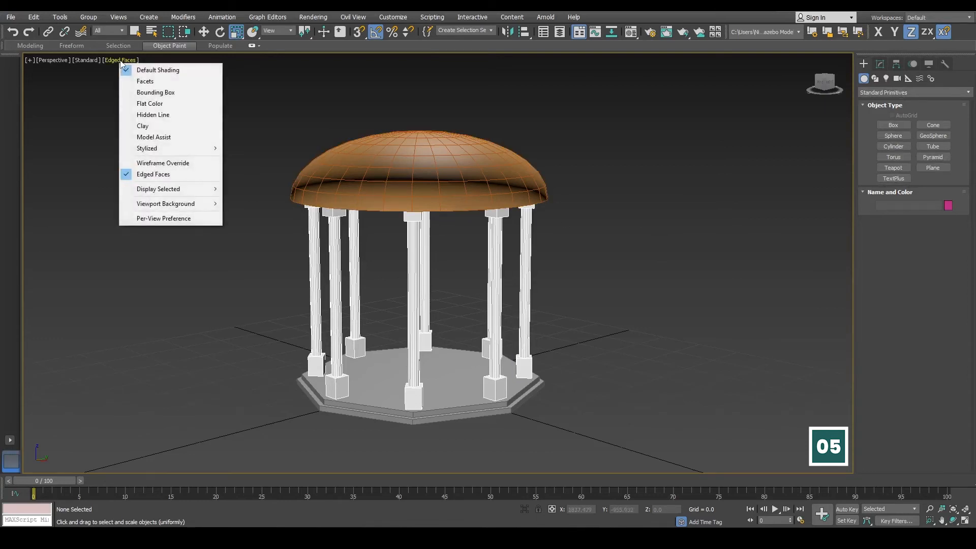
left_click(163, 178)
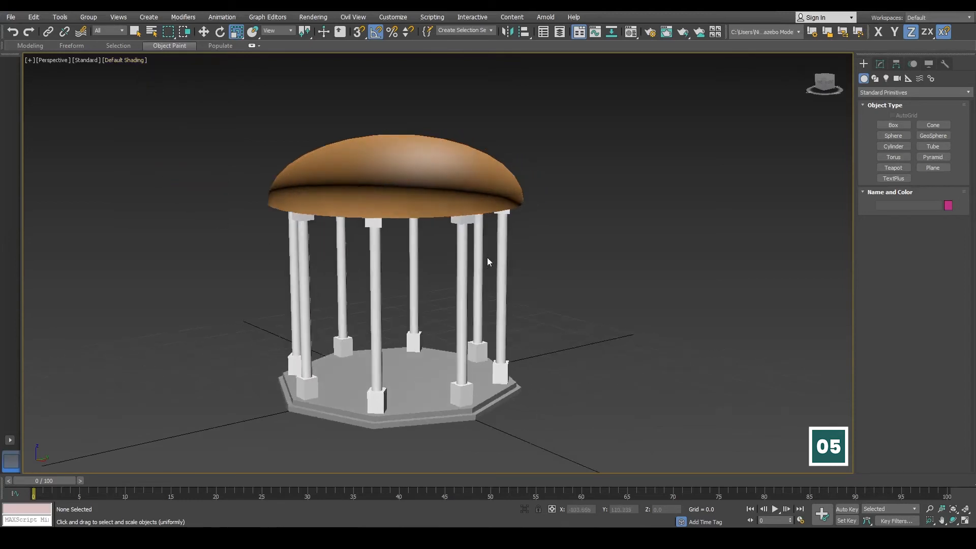
left_click(430, 187)
middle_click_drag(570, 218, 506, 235, "alt")
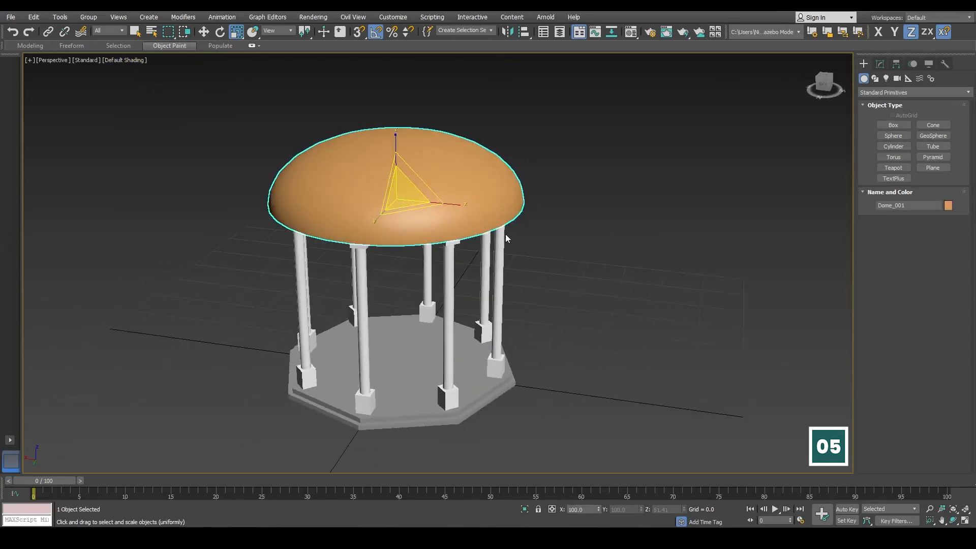
key("w")
middle_click_drag(606, 245, 599, 192, "alt")
left_click(621, 240)
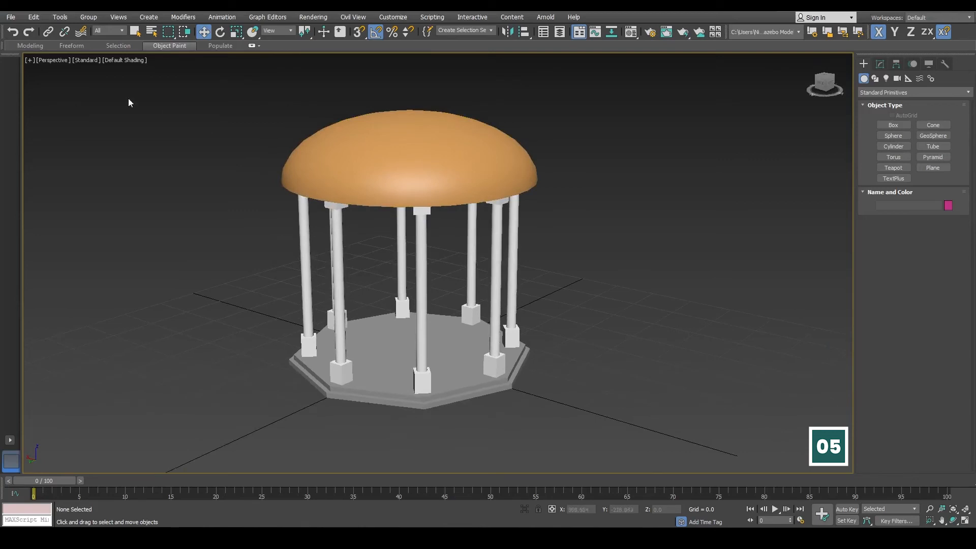
Step: Switch the perspective viewport's shading mode to Clay
left_click(125, 60)
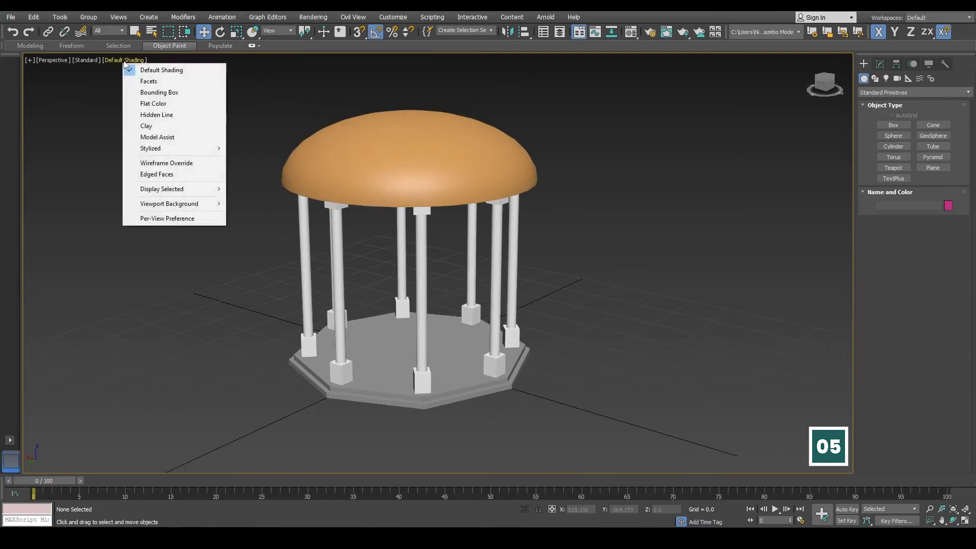
left_click(136, 126)
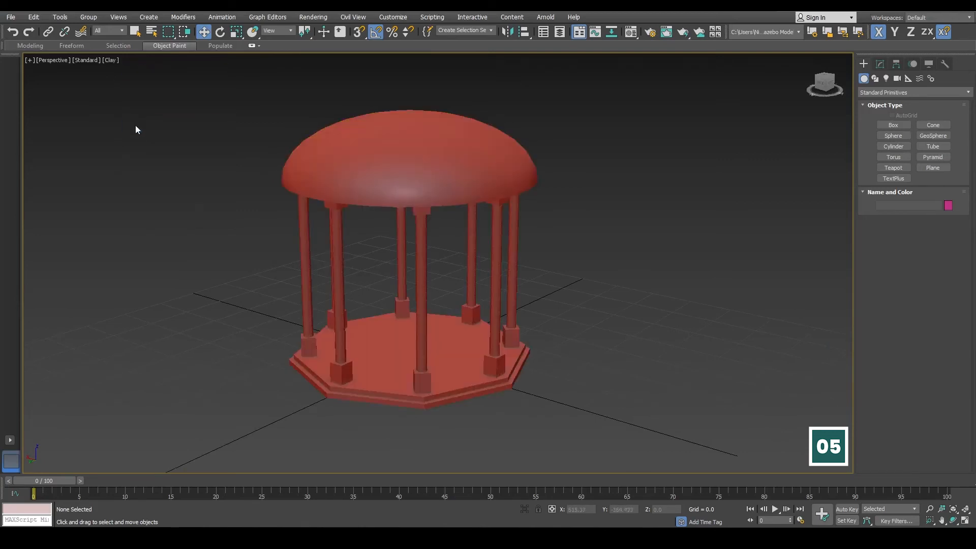
mouse_move(290, 231)
middle_mouse_down("alt")
mouse_move(297, 203)
mouse_move(337, 235)
middle_mouse_up("alt")
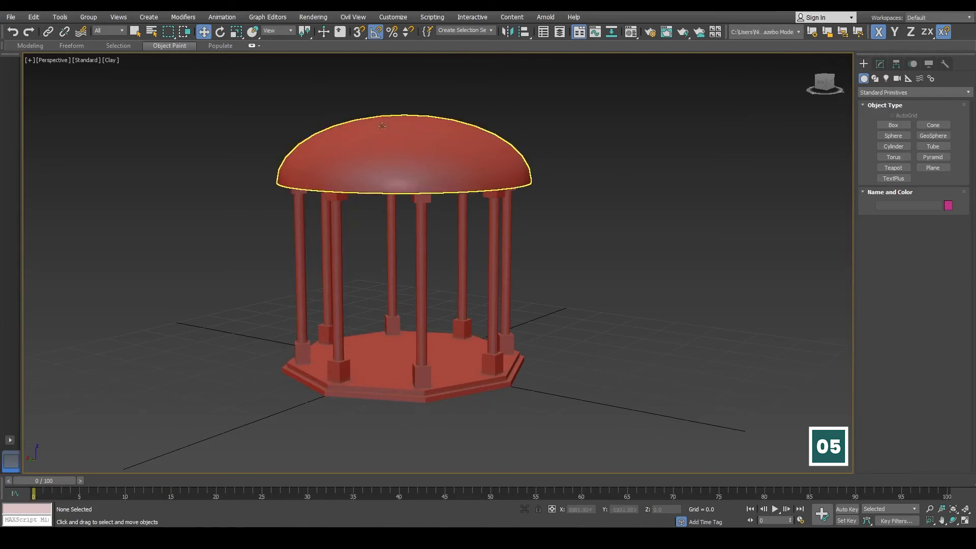
Step: Examine the Clay-shaded gazebo from different angles and distances, with and without the dome selected
scroll(554, 268, "down", 3)
middle_click_drag(554, 267, 534, 250)
scroll(477, 254, "up", 5)
left_click(498, 131)
middle_click_drag(584, 185, 543, 198, "alt")
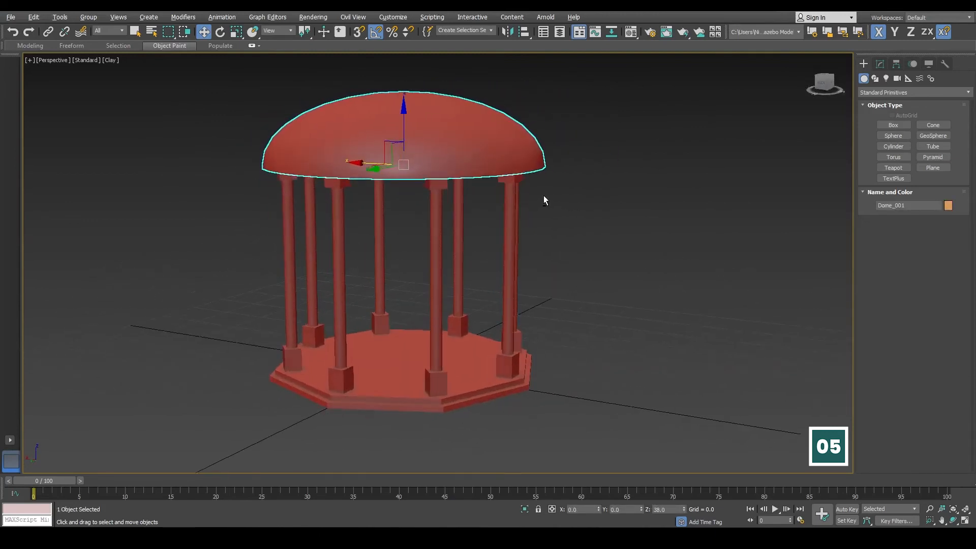
left_click(618, 213)
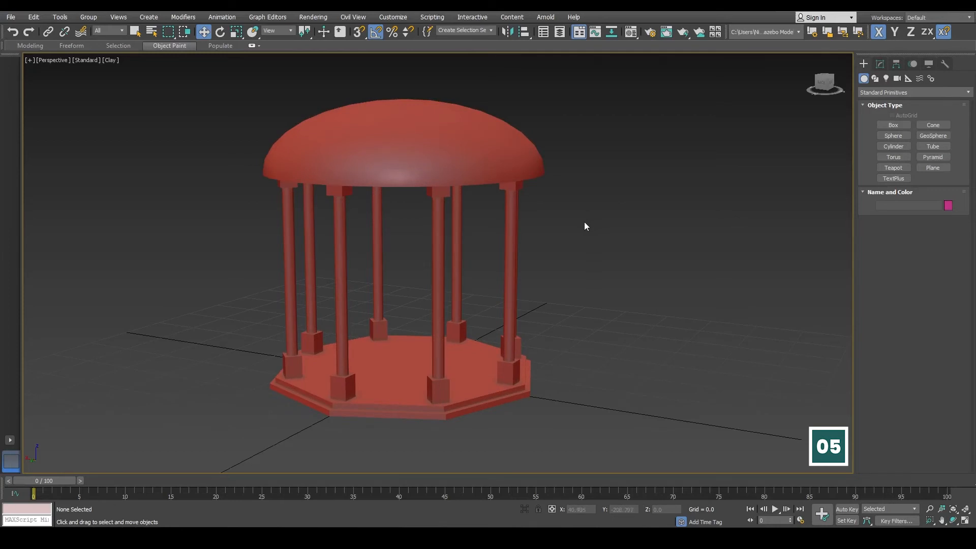
middle_click_drag(576, 230, 512, 265, "alt")
scroll(512, 264, "up", 3)
left_click(423, 140)
middle_click_drag(504, 198, 512, 270)
scroll(532, 268, "down", 1)
scroll(538, 262, "down", 2)
scroll(504, 273, "up", 2)
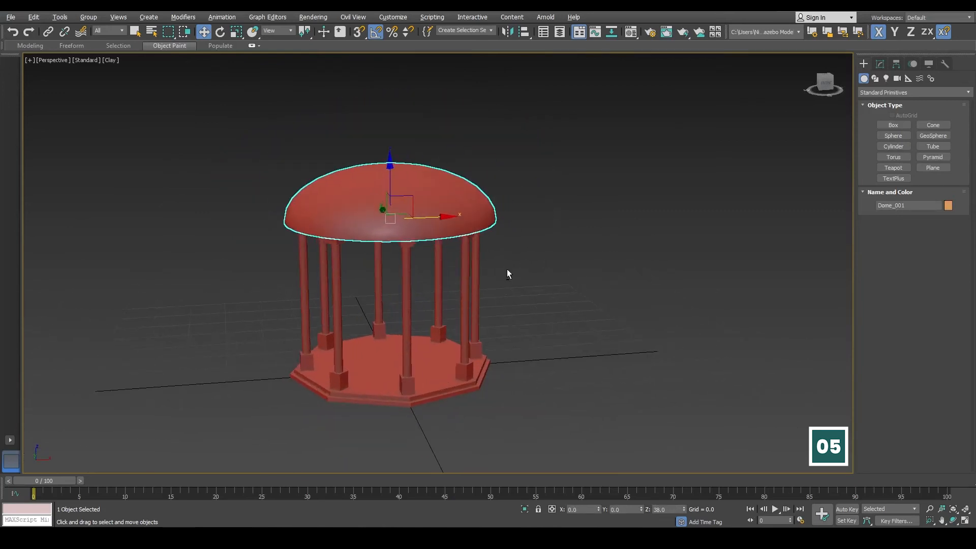
left_click(810, 59)
middle_click_drag(613, 151, 586, 202)
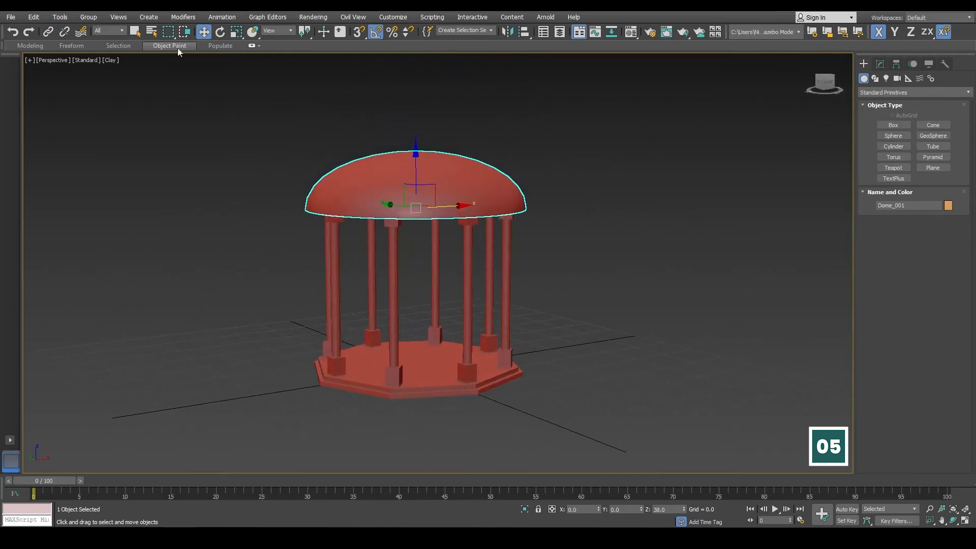
Step: Save the scene as Gazebo Model_01 in the project's scenes folder
left_click(11, 18)
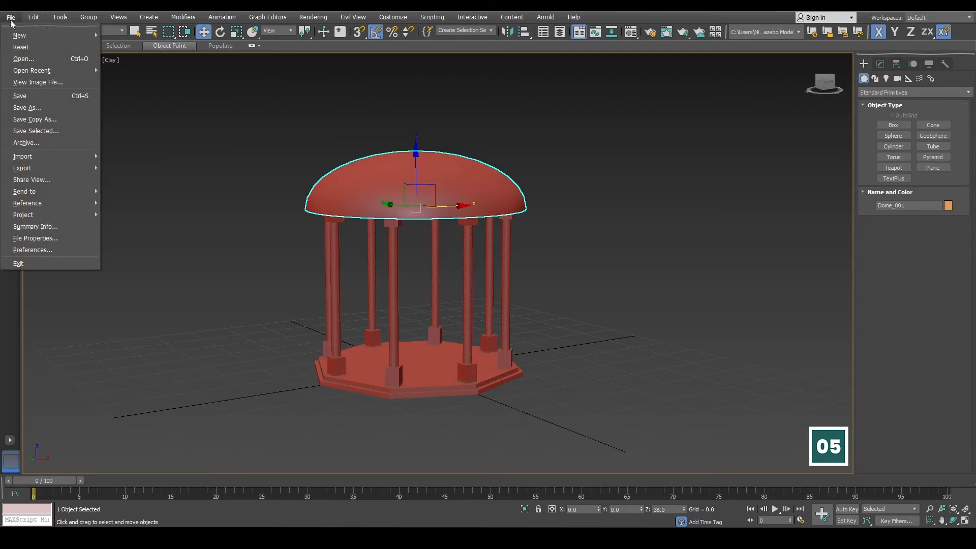
left_click(23, 99)
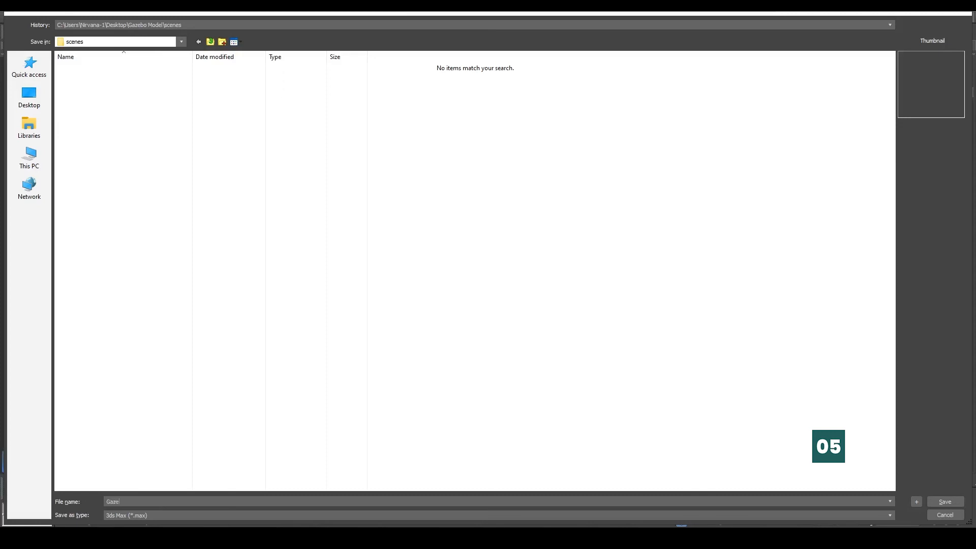
type("bo Model_01")
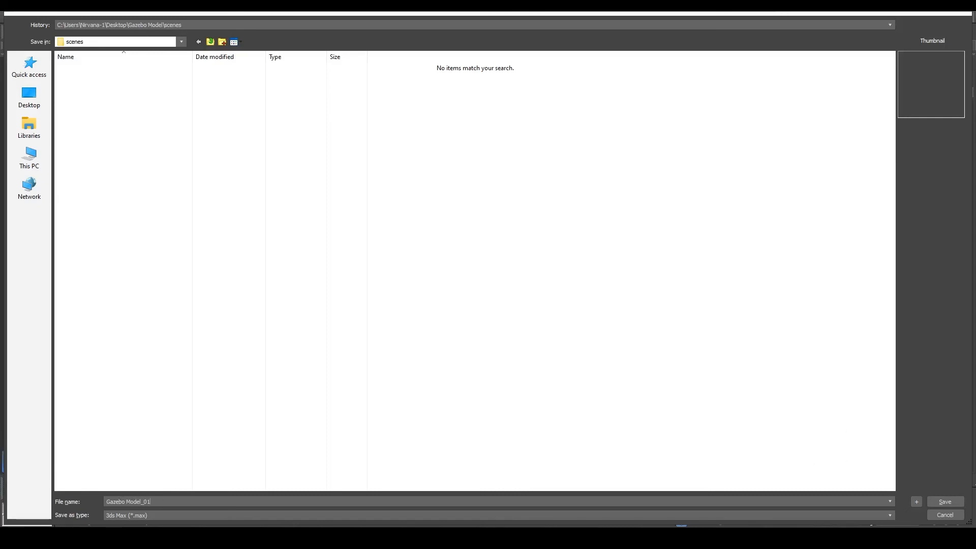
left_click(945, 502)
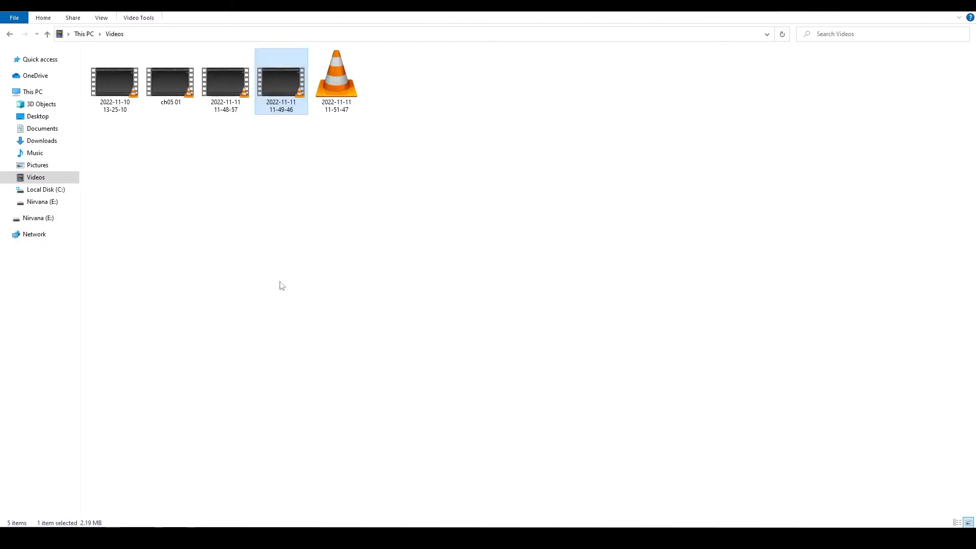
Step: Check the saved file in the desktop's Gazebo Model scenes folder in File Explorer, and return to 3ds Max
left_click(39, 117)
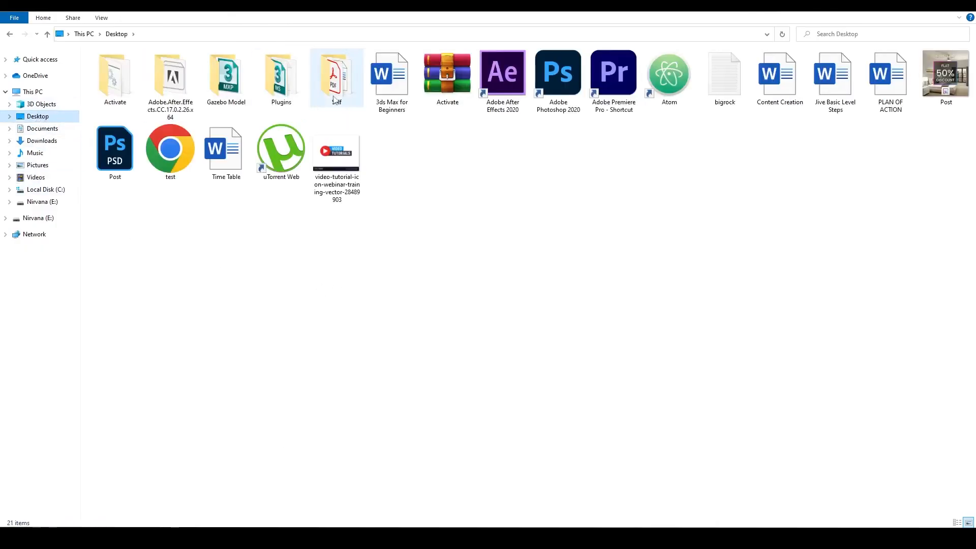
double_click(228, 84)
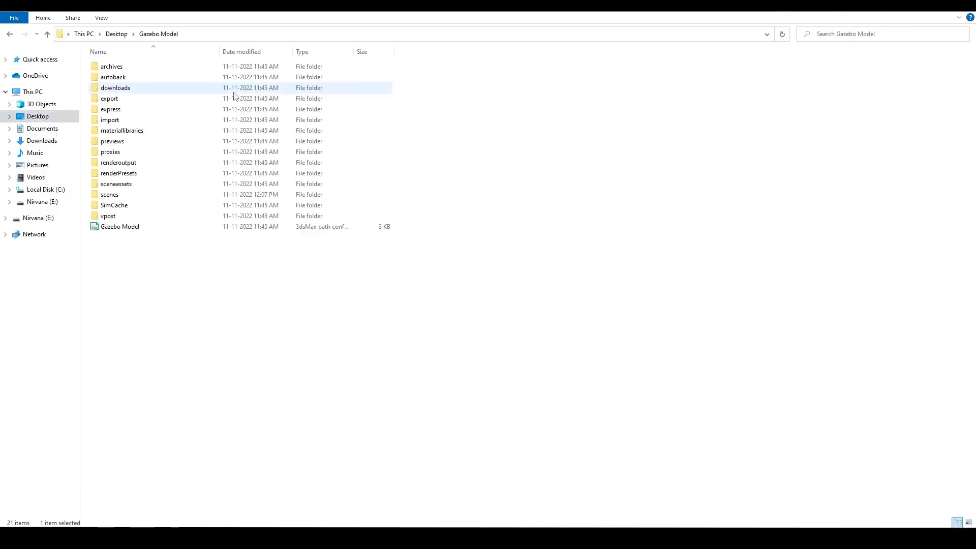
double_click(122, 195)
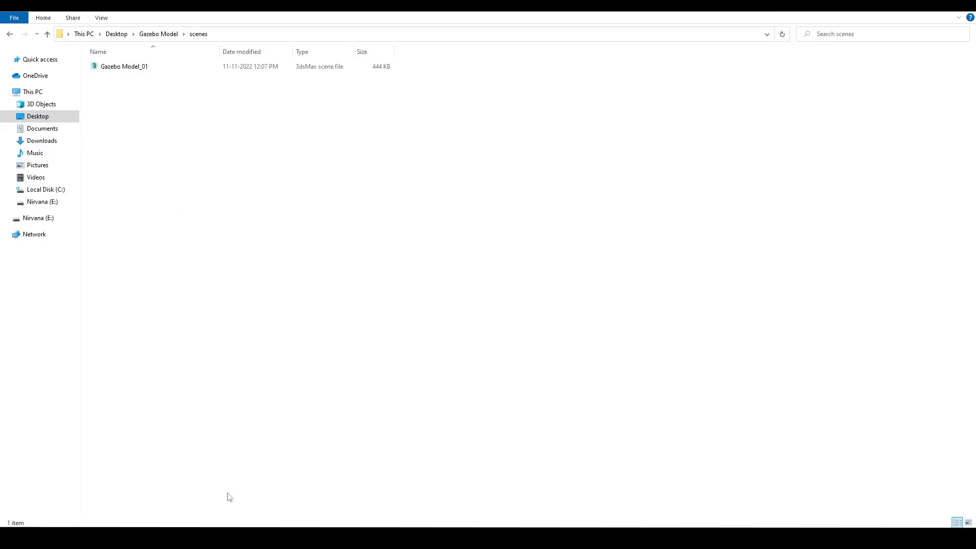
mouse_move(237, 538)
left_click(253, 491)
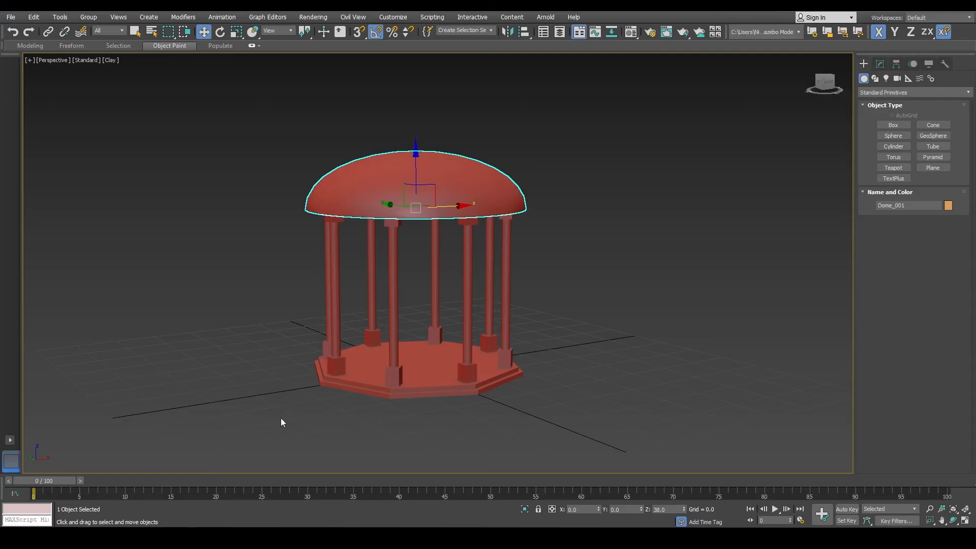
Step: Switch the perspective viewport back to Default Shading and select the dome
left_click(665, 303)
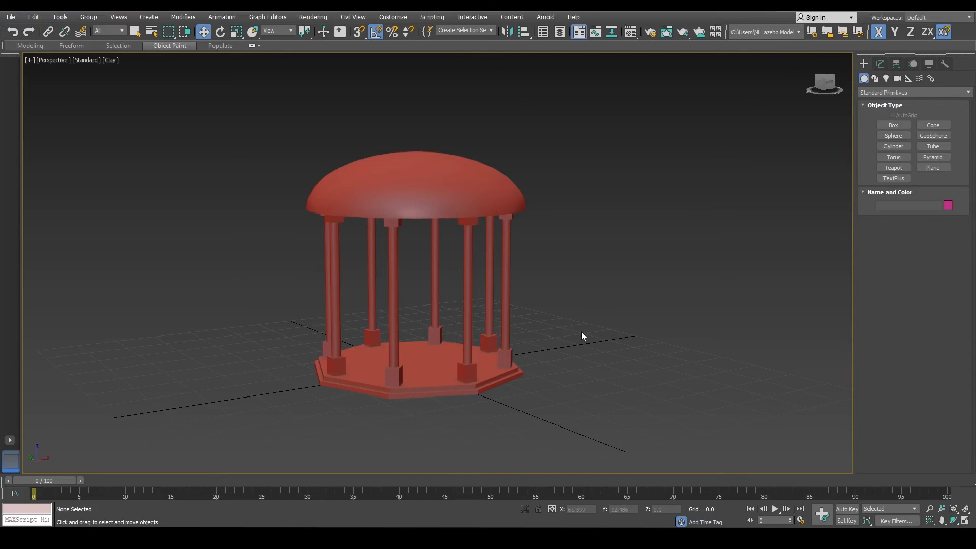
left_click(108, 60)
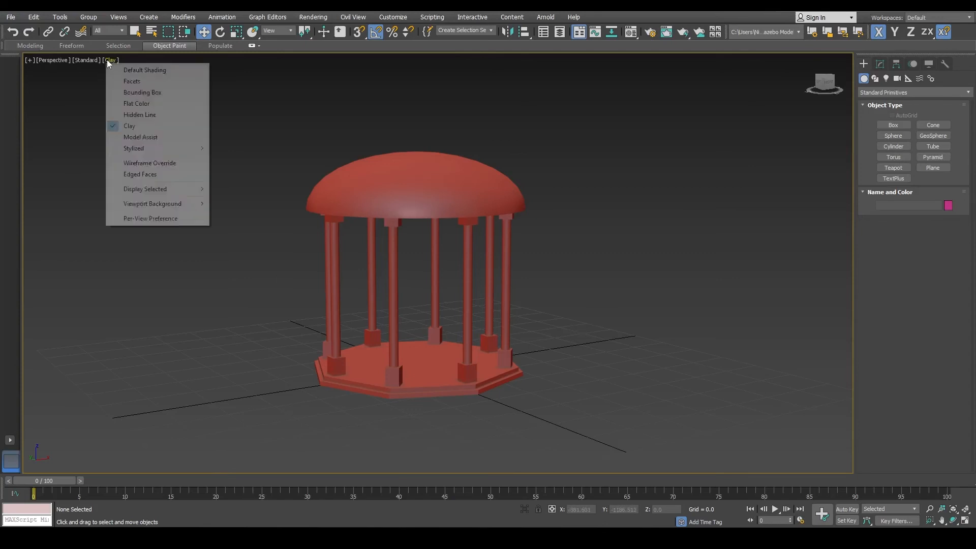
left_click(146, 72)
left_click(326, 184)
middle_click_drag(260, 215, 565, 245, "alt")
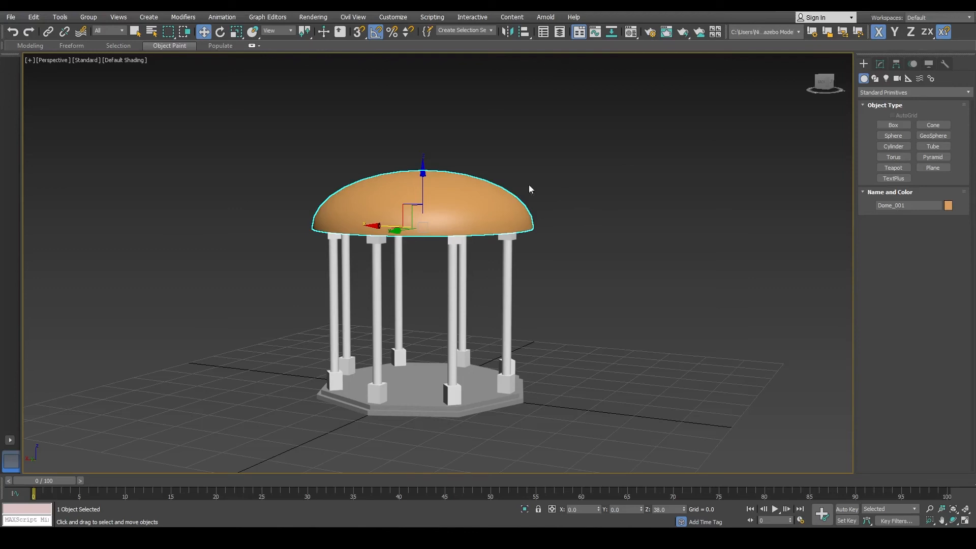
Step: Select Step_001 and Step_002 by name from the scene list, and clear the selection
left_click(151, 32)
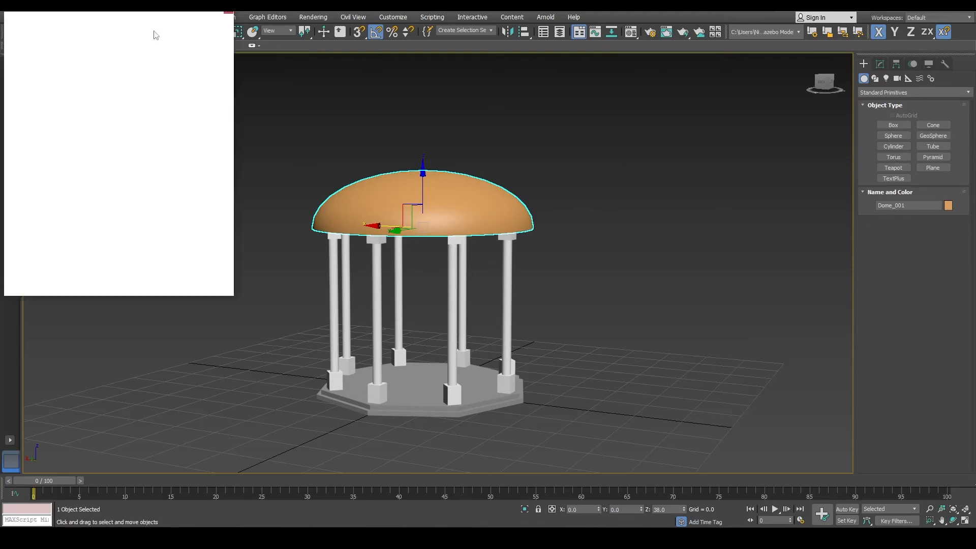
left_click_drag(131, 23, 180, 100)
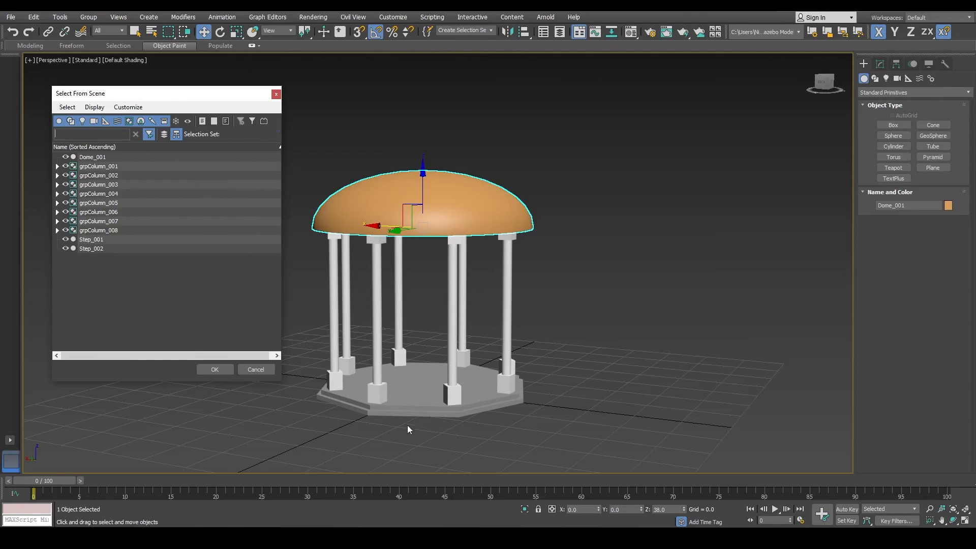
left_click(96, 239)
left_click(99, 248, "ctrl")
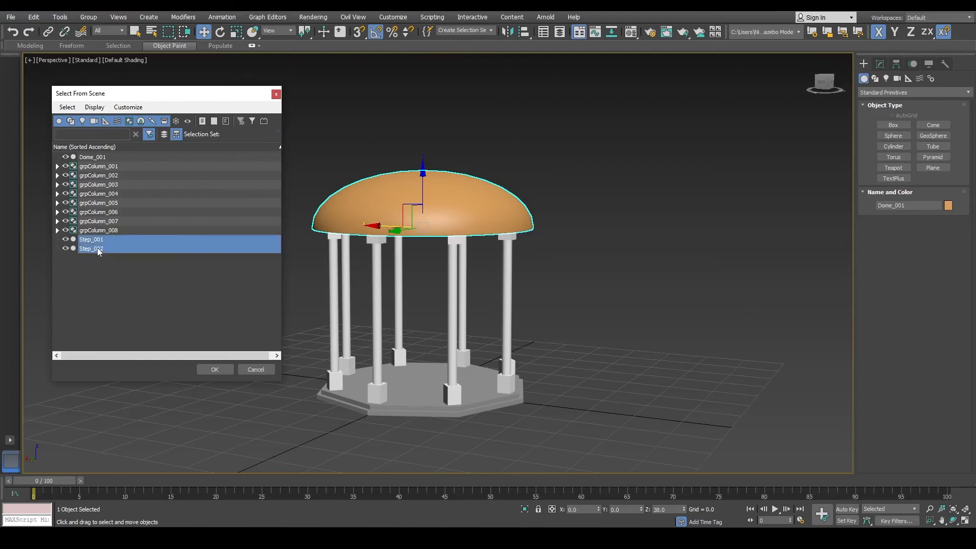
left_click(217, 369)
left_click(425, 432)
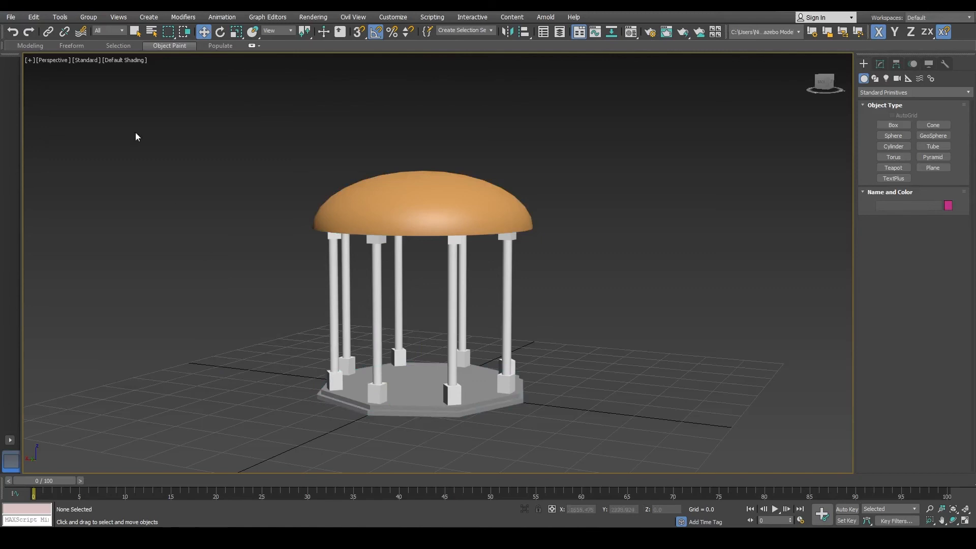
Step: Select the column groups grpColumn_001 through grpColumn_008 by name, and clear the selection
left_click(151, 31)
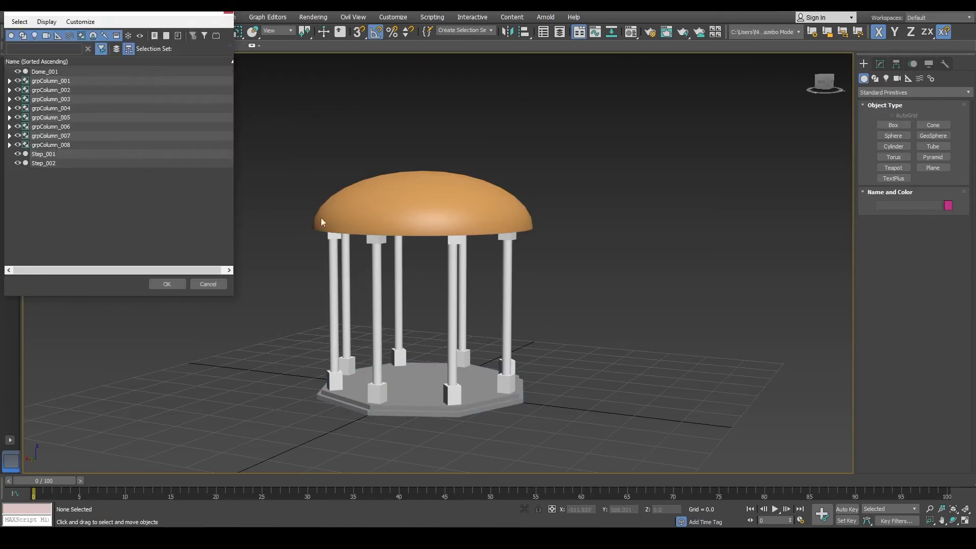
left_click(56, 82)
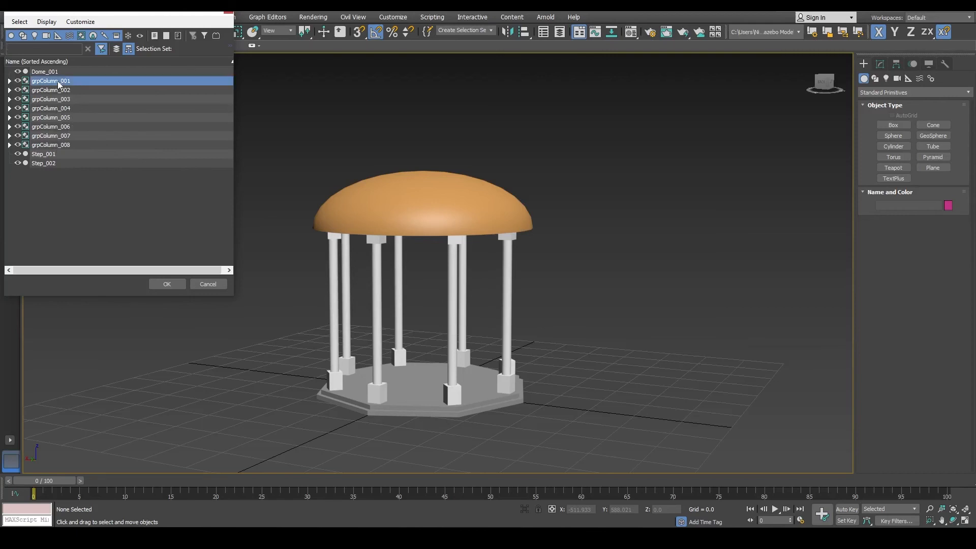
left_click(59, 144, "shift")
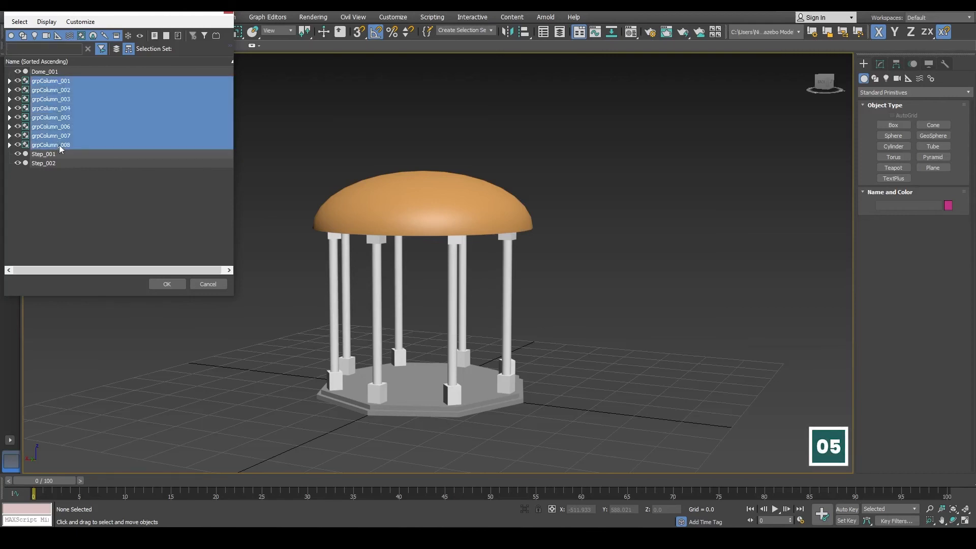
left_click(168, 286)
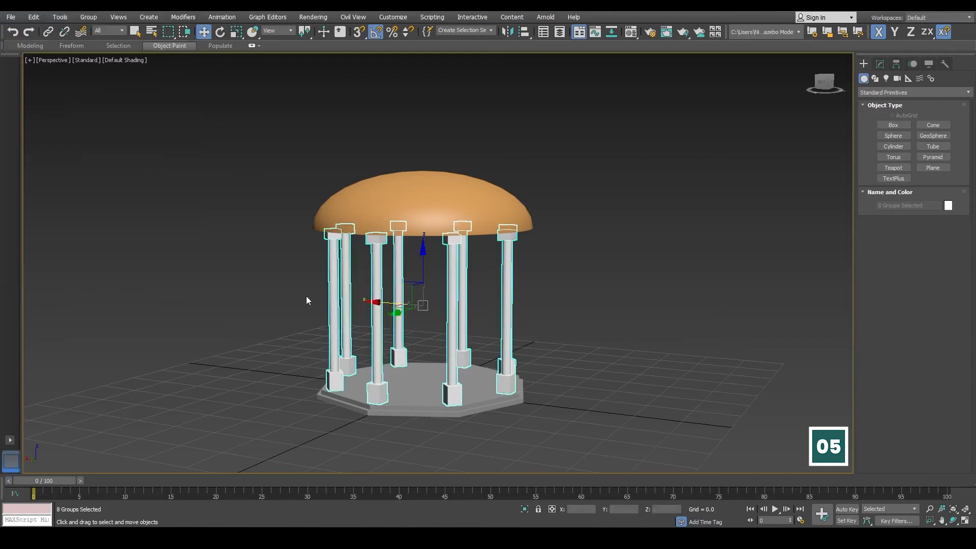
left_click(274, 289)
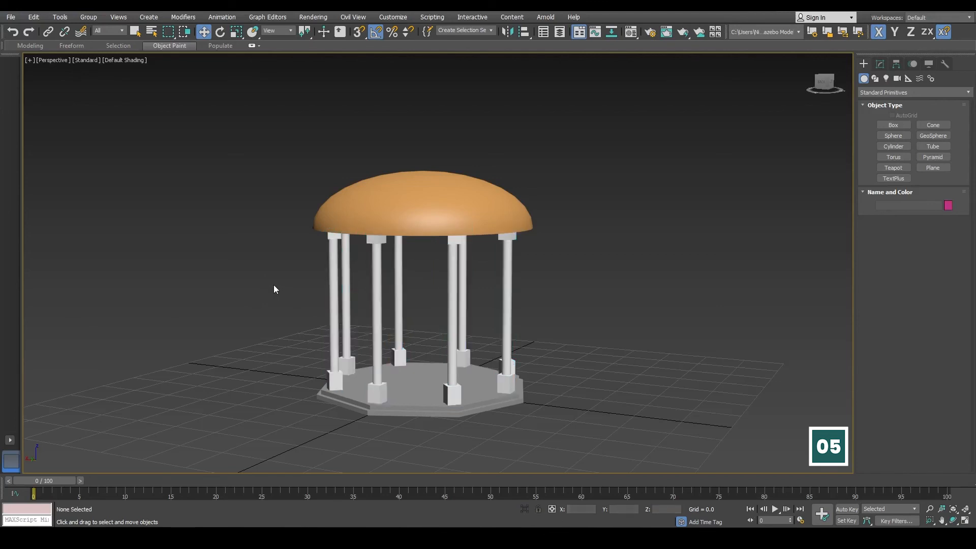
Step: Select Dome_001 directly in the viewport and by name from the scene list, and clear the selection
left_click(403, 200)
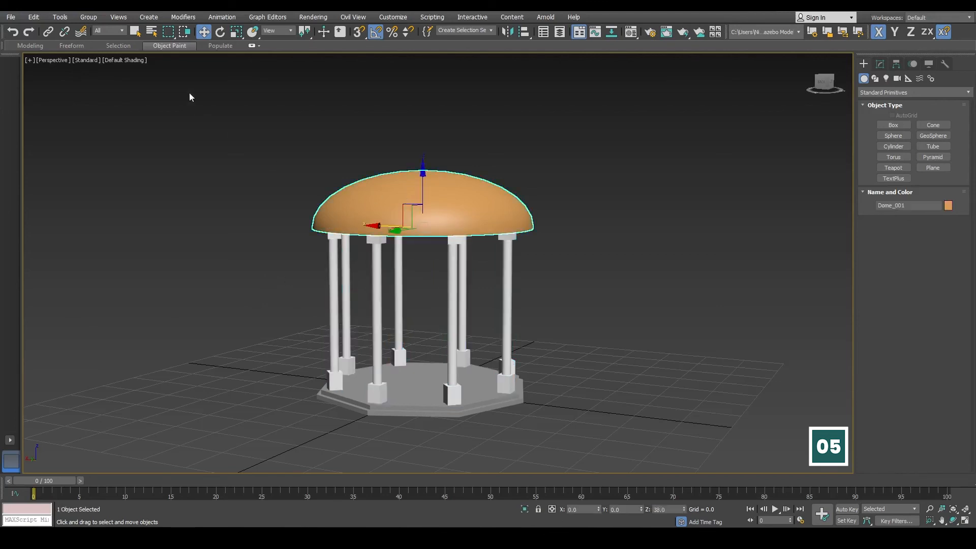
left_click(152, 31)
left_click_drag(152, 14, 192, 88)
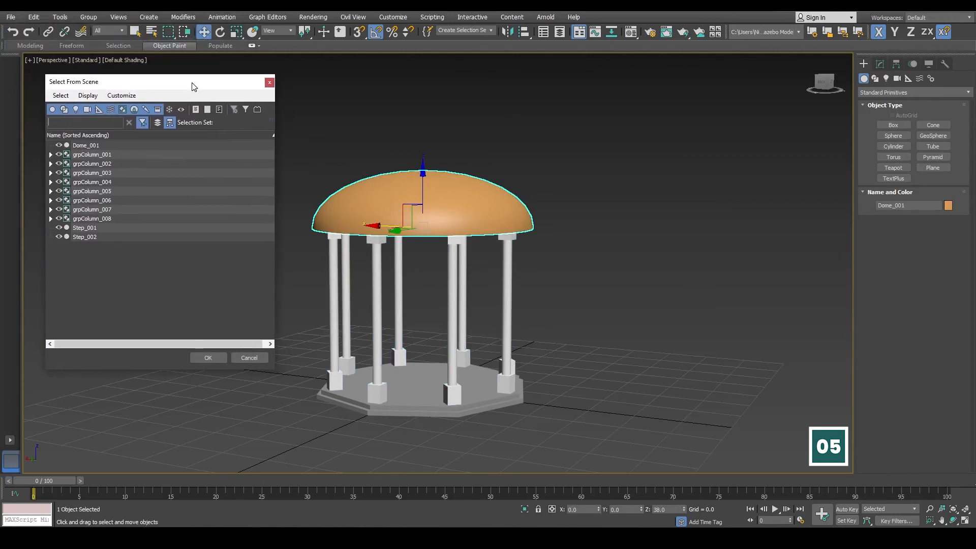
left_click(85, 146)
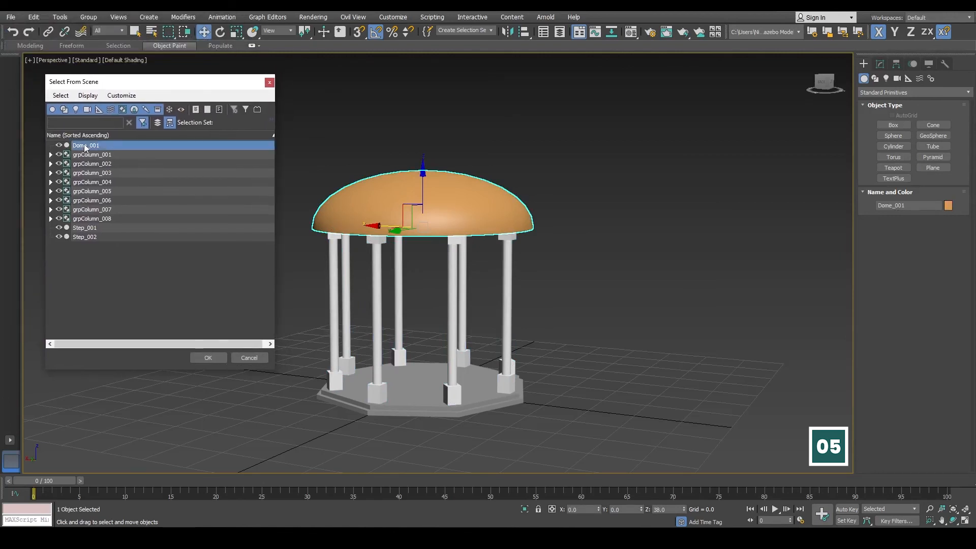
left_click(212, 358)
left_click(231, 328)
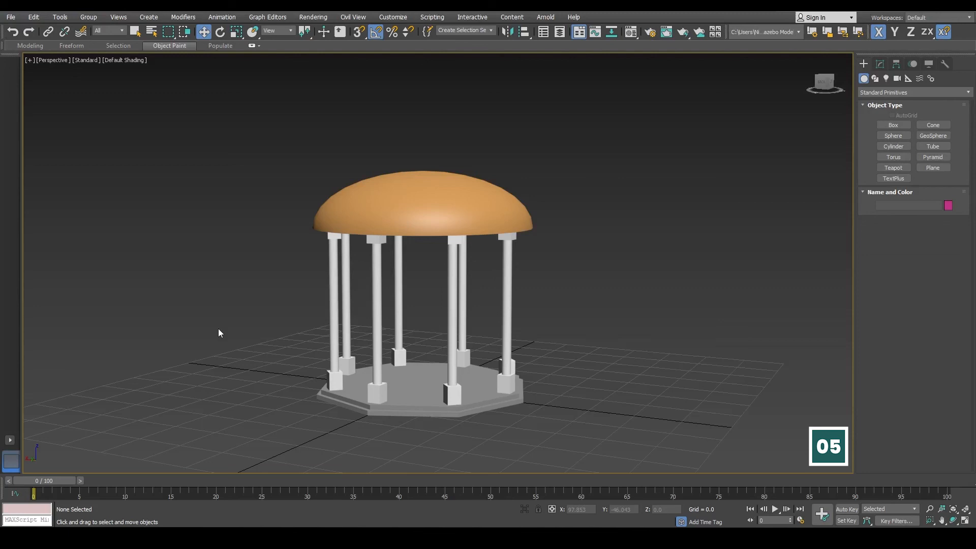
Step: Use Select By Color on a white column to select all matching columns, and clear the selection
left_click(33, 18)
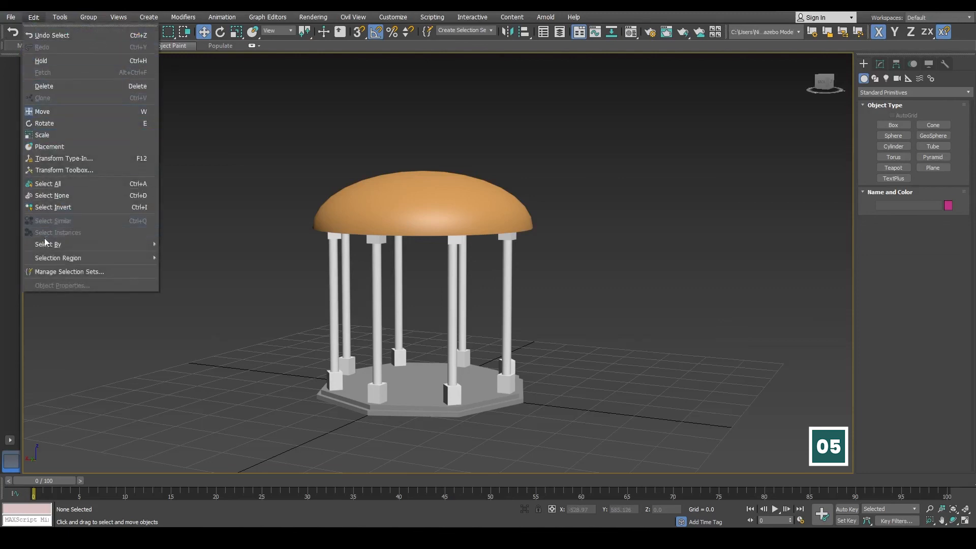
mouse_move(45, 245)
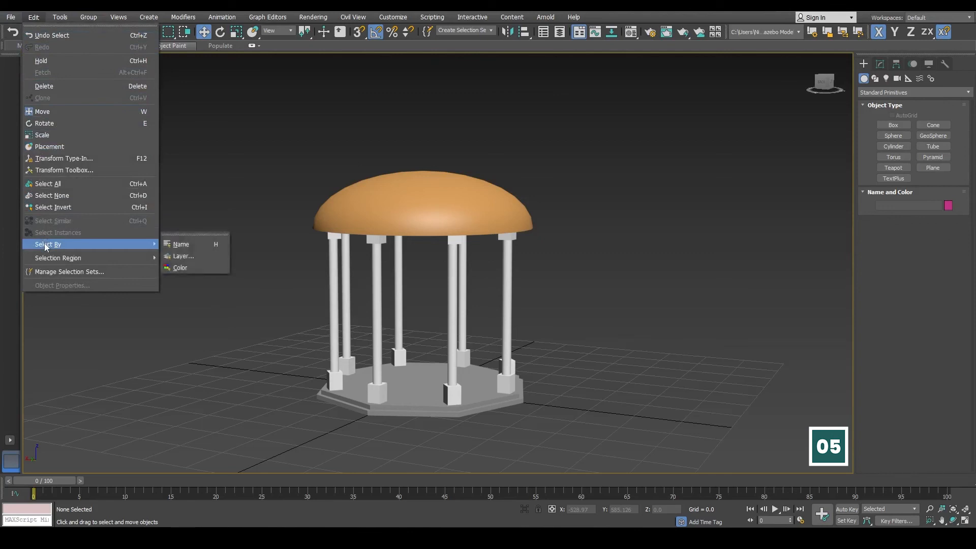
left_click(194, 267)
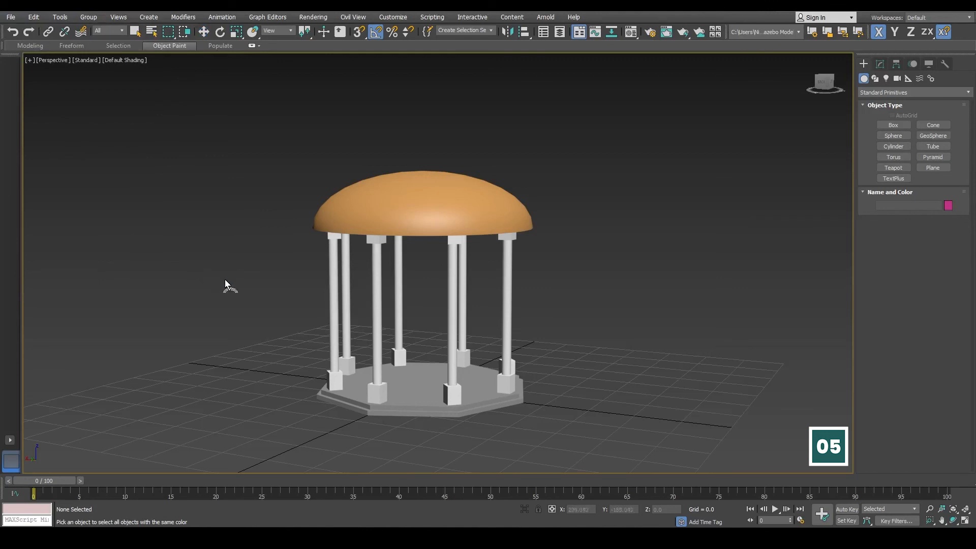
left_click(334, 295)
middle_click_drag(234, 298, 284, 266, "alt")
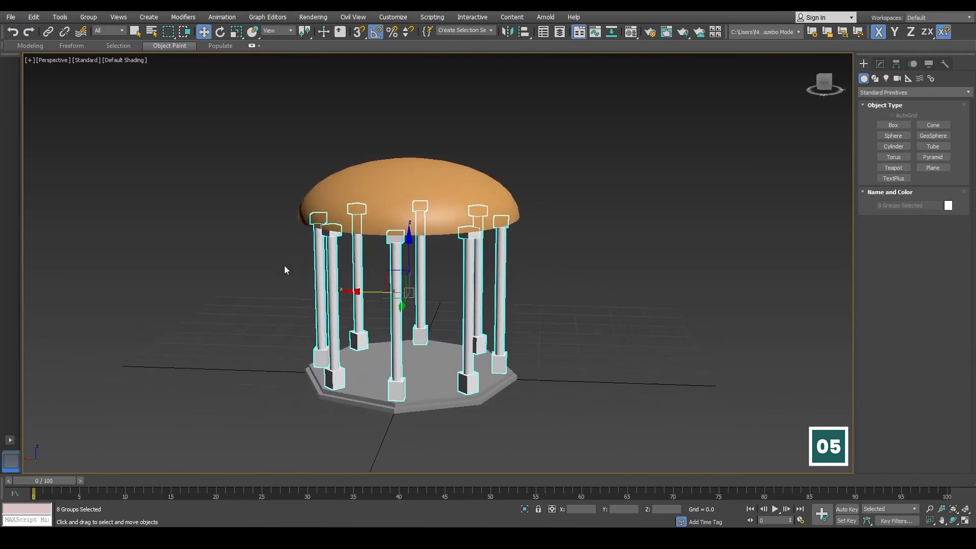
left_click(225, 272)
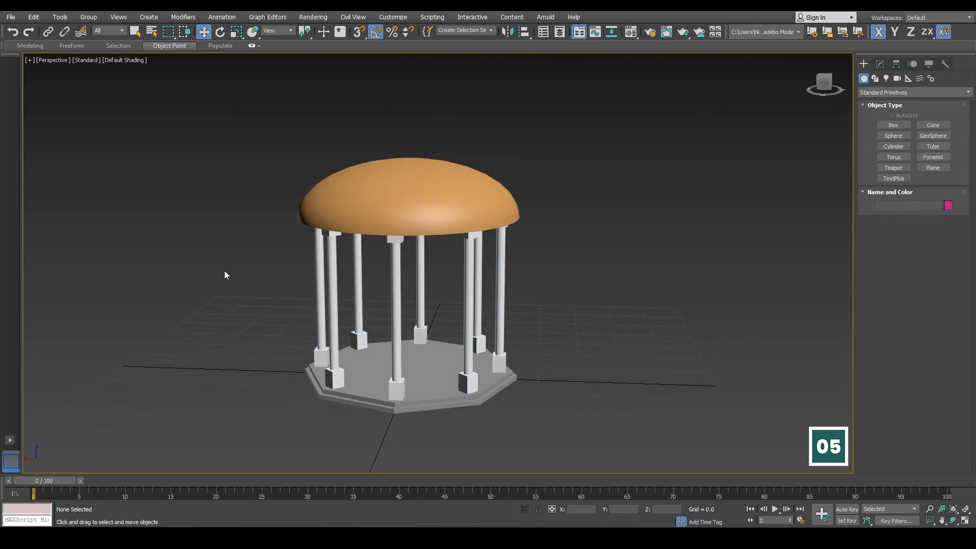
Step: Use Select By Color on the grey base to select both steps, and clear the selection
left_click(34, 18)
mouse_move(81, 245)
left_click(181, 268)
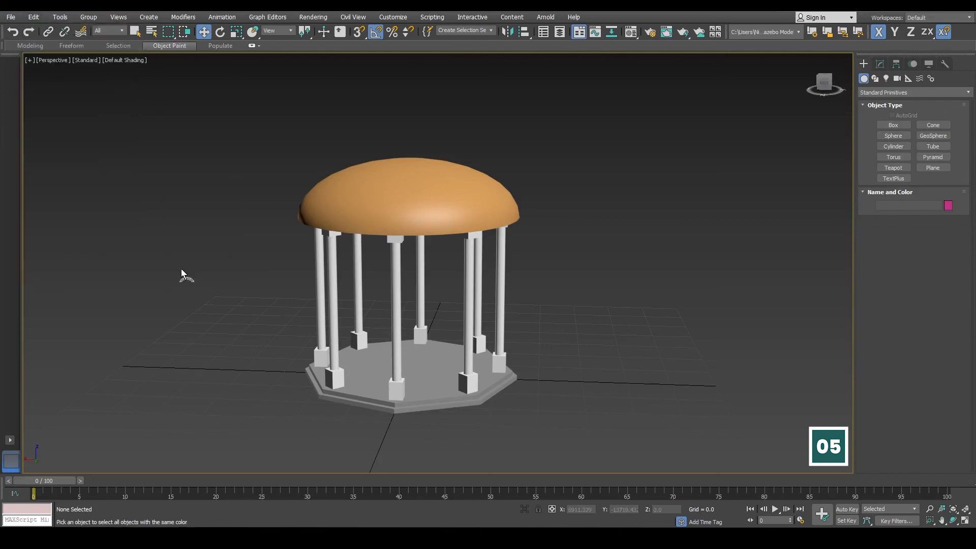
left_click(372, 383)
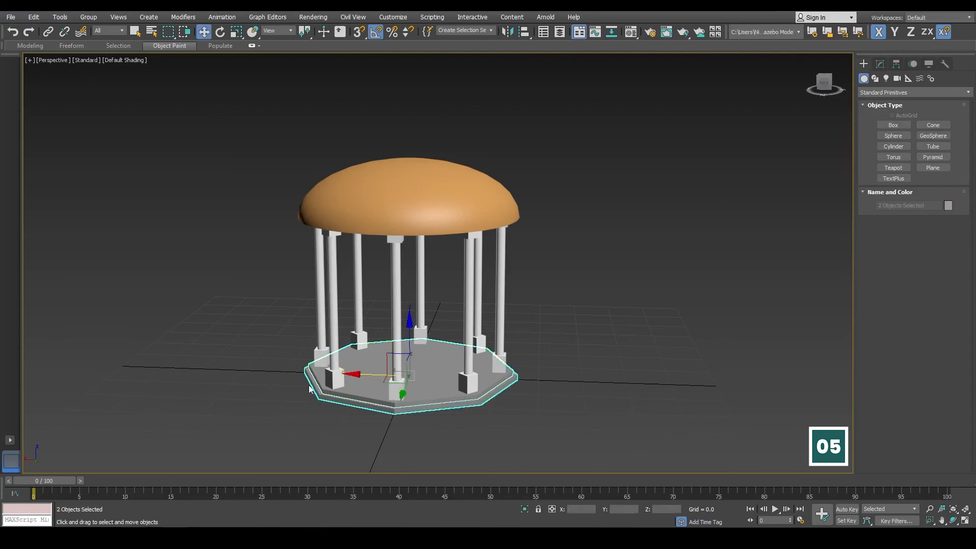
middle_click_drag(252, 375, 261, 370)
left_click(260, 370)
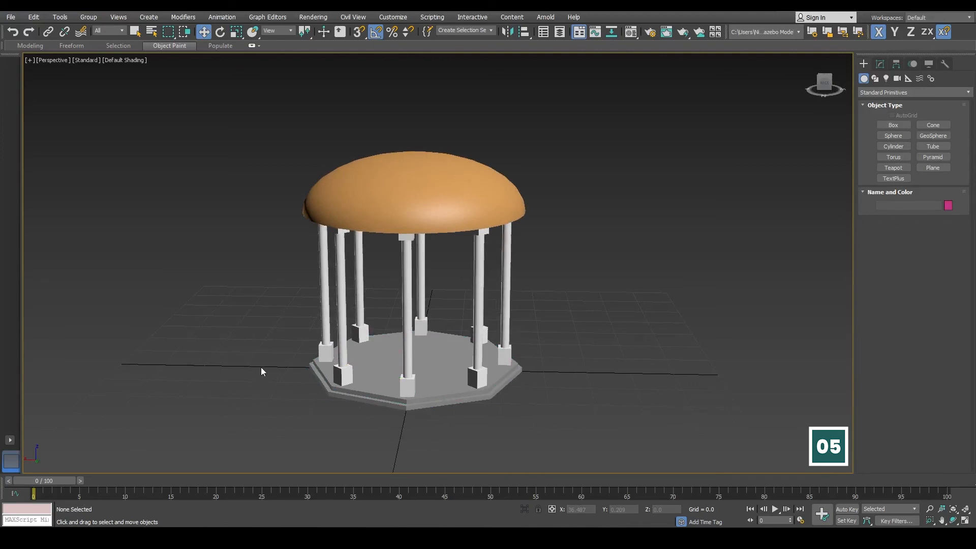